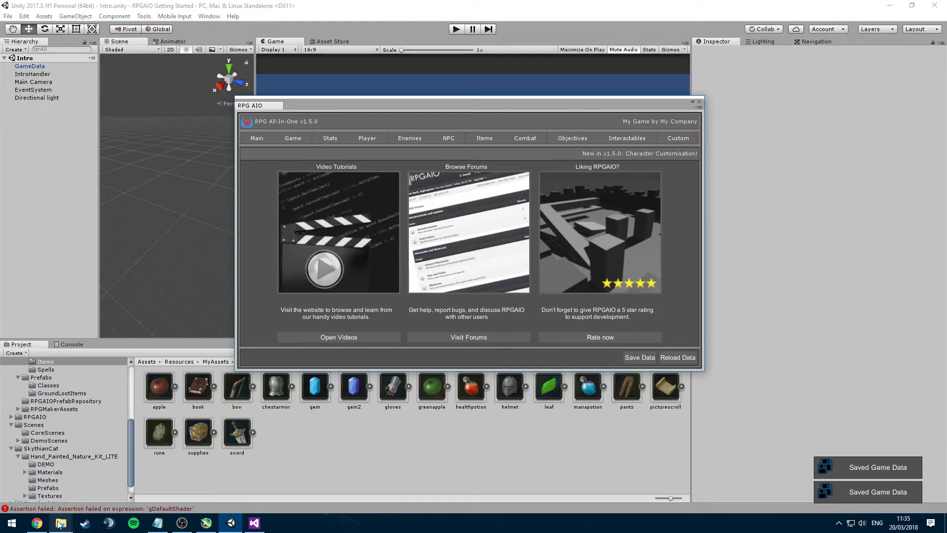
- Switch to a new empty untitled scene with the RPG AIO window closed
mouse_move(57, 526)
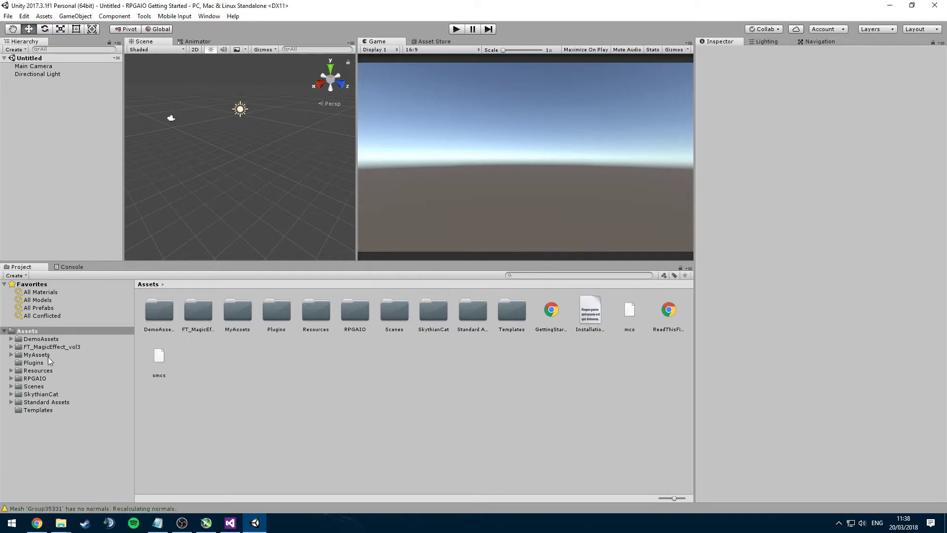
- Place the ArrowFX_Fire prefab from FT_MagicEffect_vol3/_Prefab into the scene
click(87, 347)
double_click(162, 314)
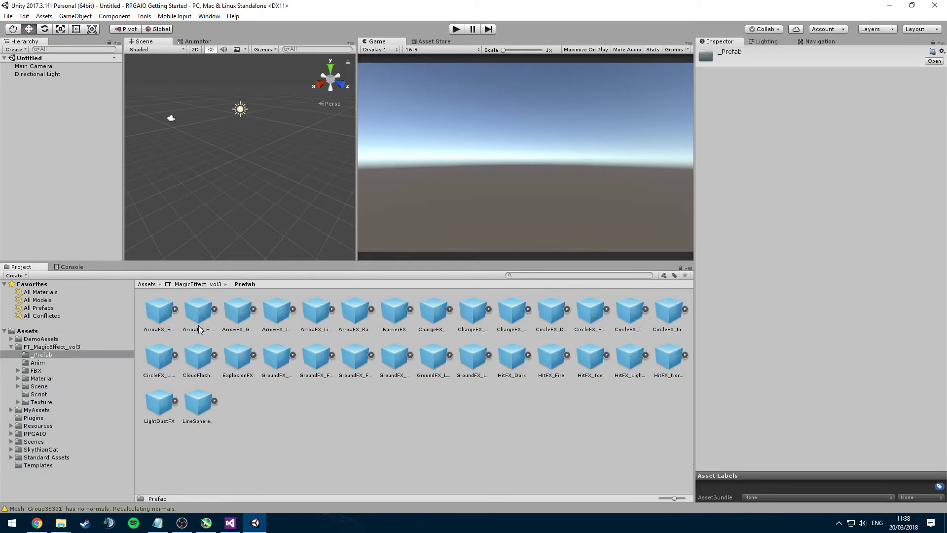
click(164, 315)
drag(165, 317, 54, 84)
- Expand ArrowFX_Fire to inspect its FireMain and FireSub particle systems in the Scene view
click(11, 82)
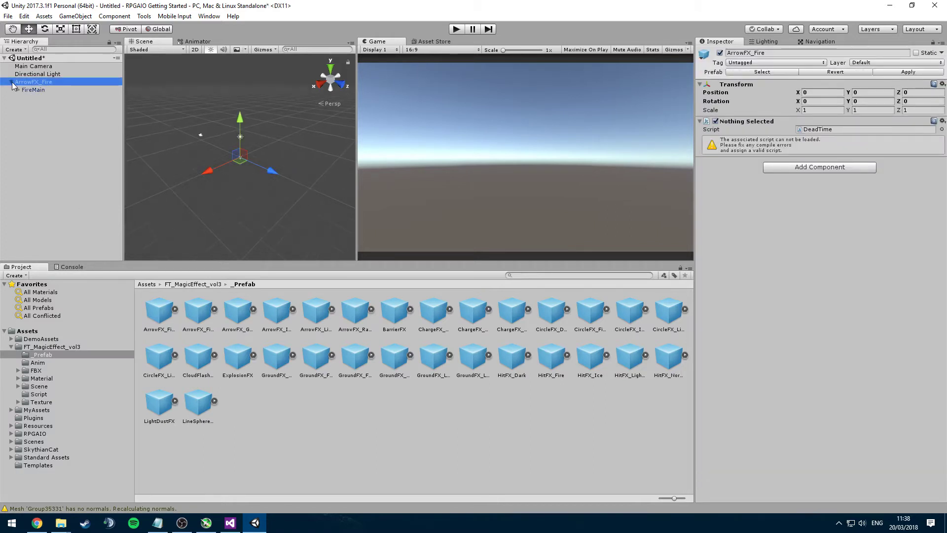
click(29, 90)
click(18, 90)
alt+drag(234, 161, 217, 188)
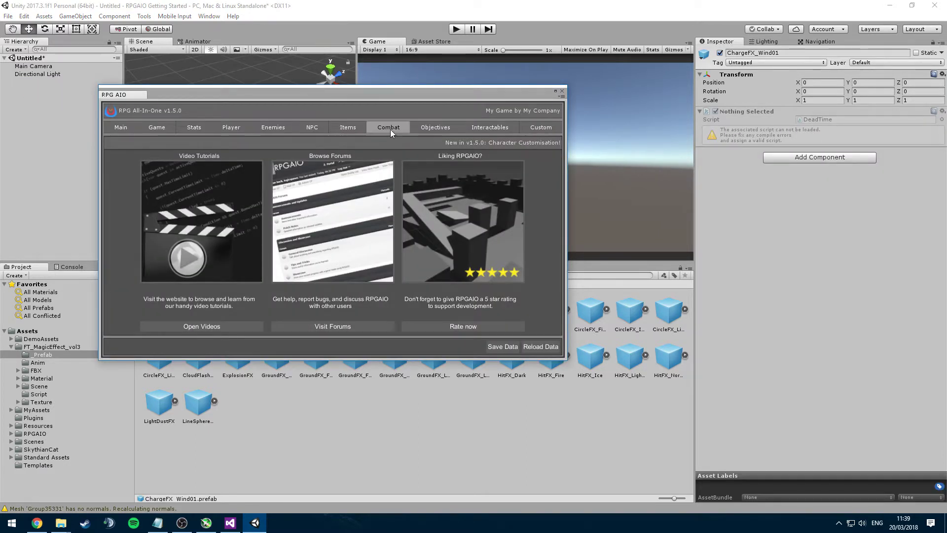
- Add a new Projectile skill to RPG AIO's Combat > Skills list
click(390, 128)
click(285, 146)
click(149, 157)
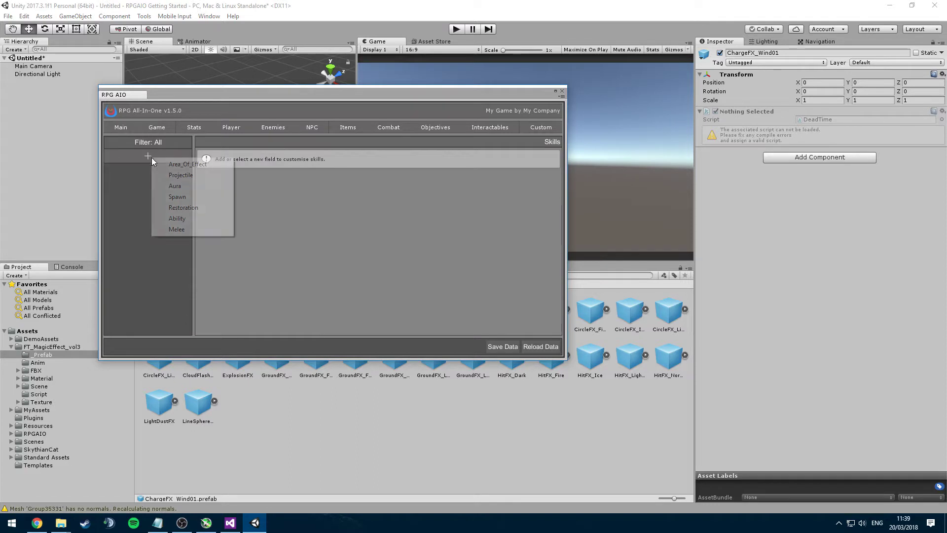
click(198, 176)
click(110, 158)
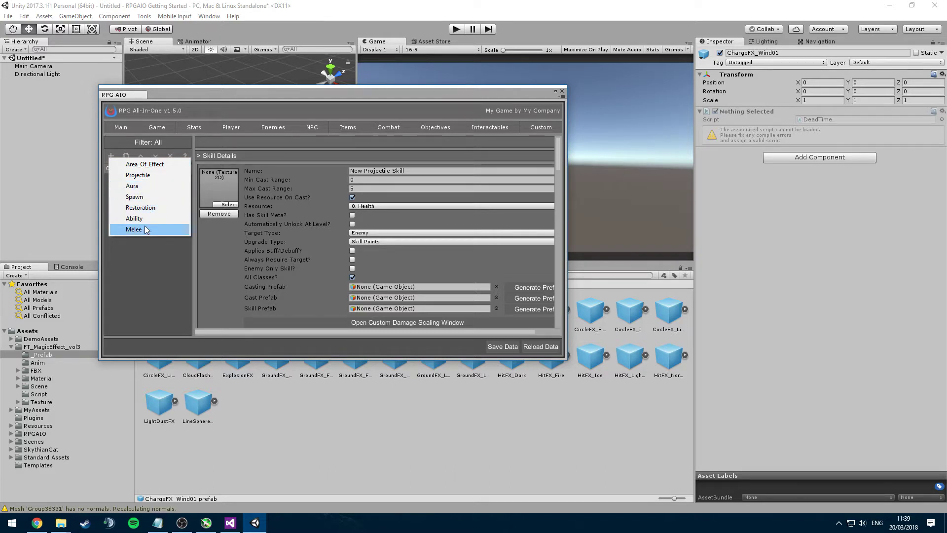
click(155, 260)
- Rename the new skill to Fireball and bring up its icon texture picker
click(448, 171)
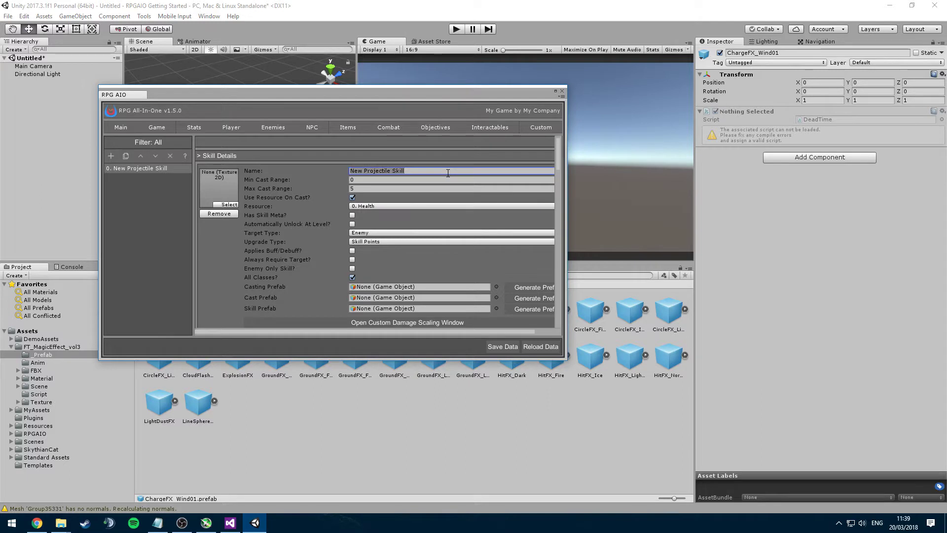
text(Fireball)
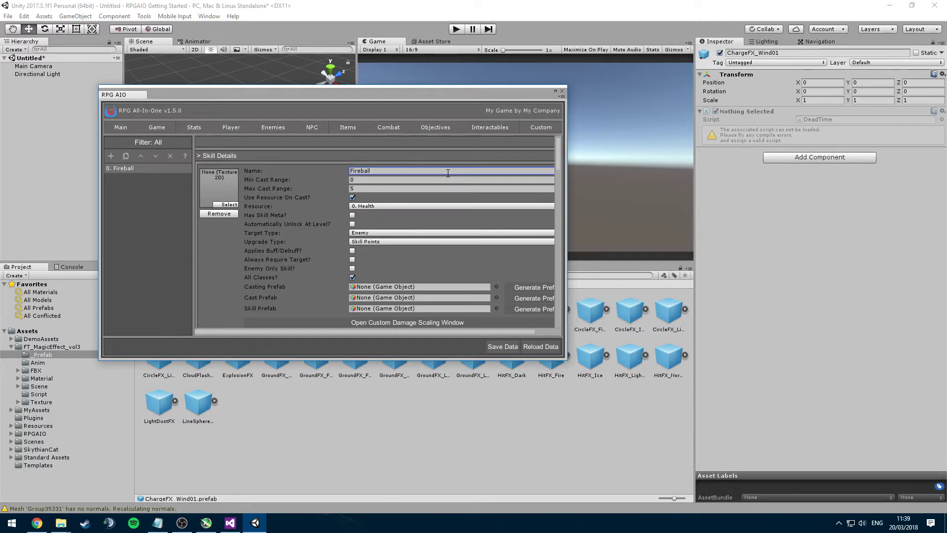
click(229, 204)
- Give Fireball the fireball icon from a 'fire' search and a Max Cast Range of 20
text(fire)
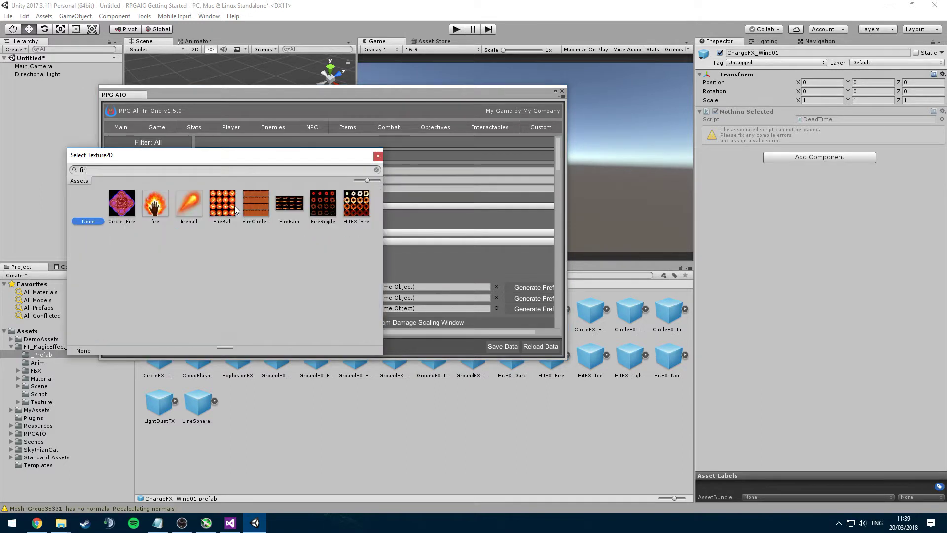
click(189, 203)
click(188, 200)
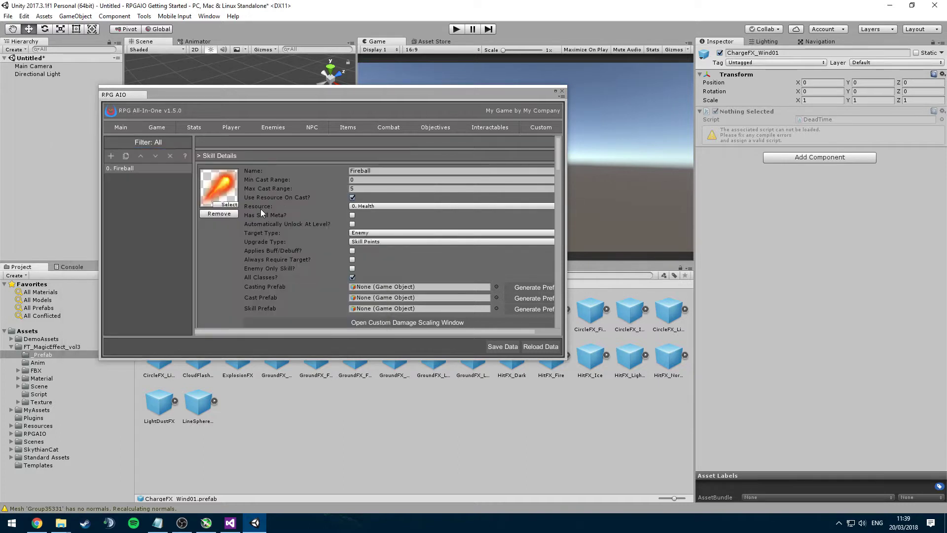
click(368, 179)
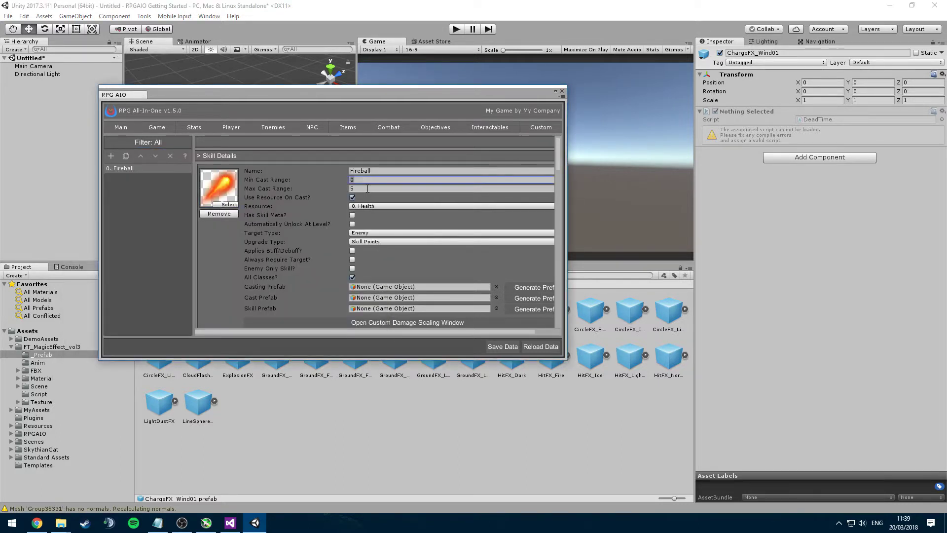
click(368, 188)
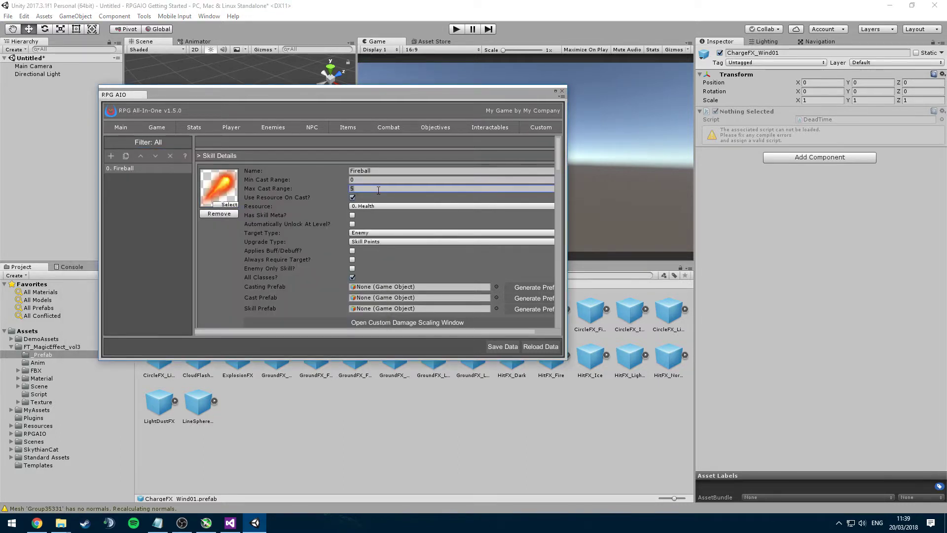
text(20)
- Set the Fireball skill's Resource to 1. Mana
click(374, 205)
click(310, 200)
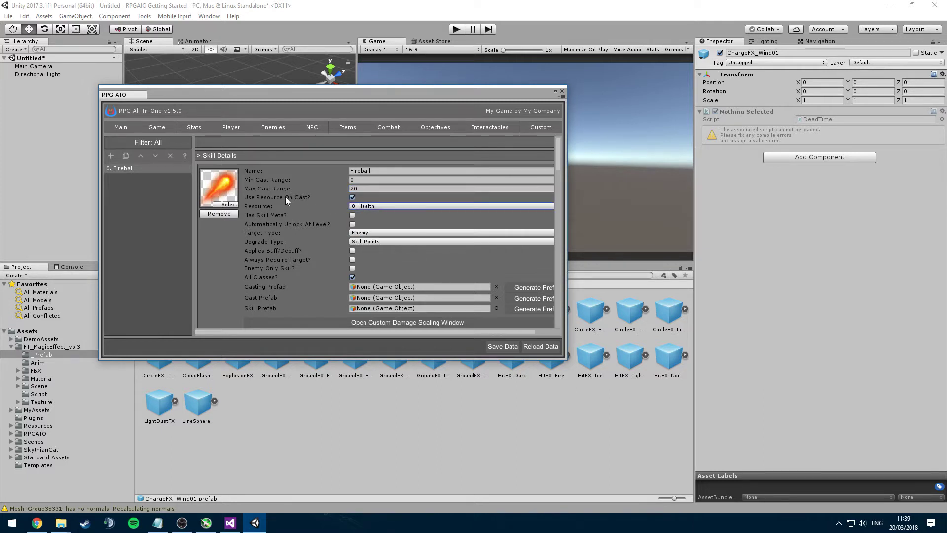
click(362, 206)
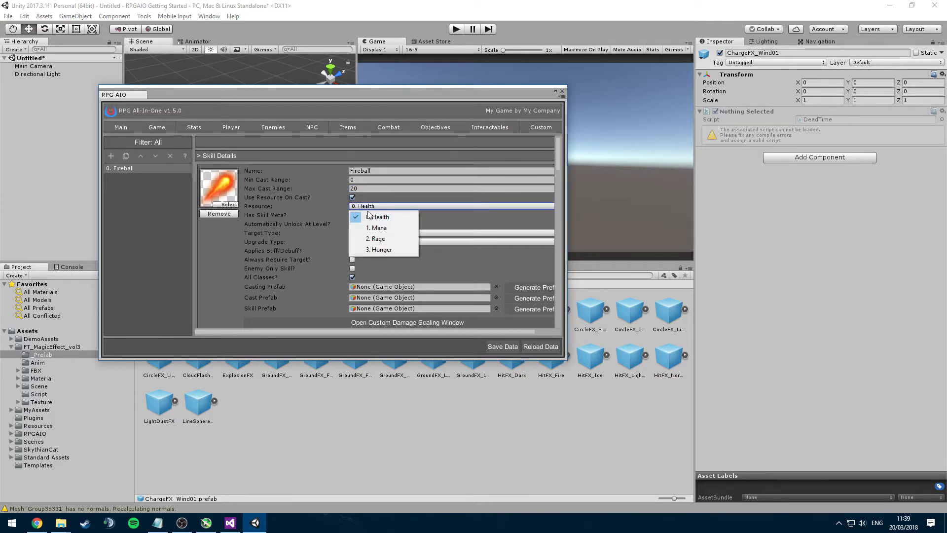
click(388, 228)
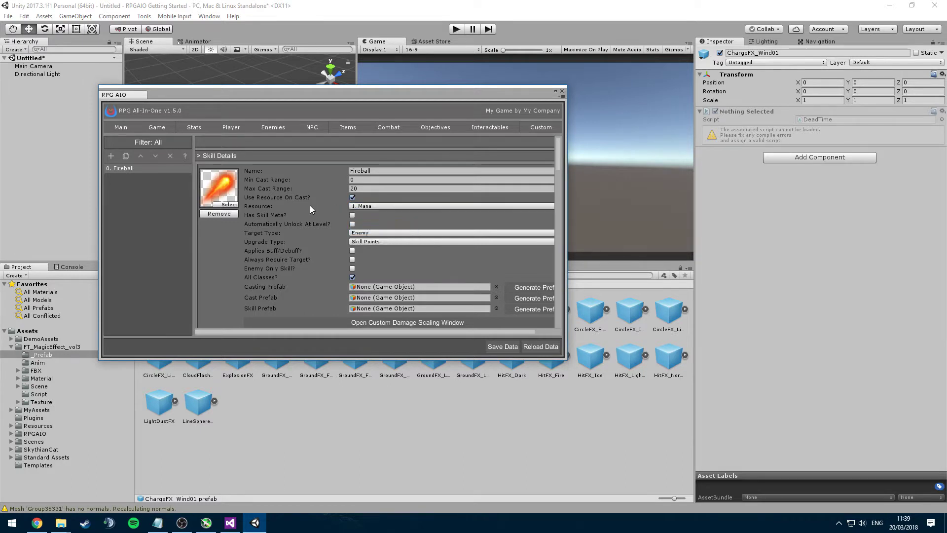
scroll(298, 203, down, 2)
- Keep Fireball's Target Type as Enemy and Upgrade Type as Skill Points
scroll(301, 200, down, 2)
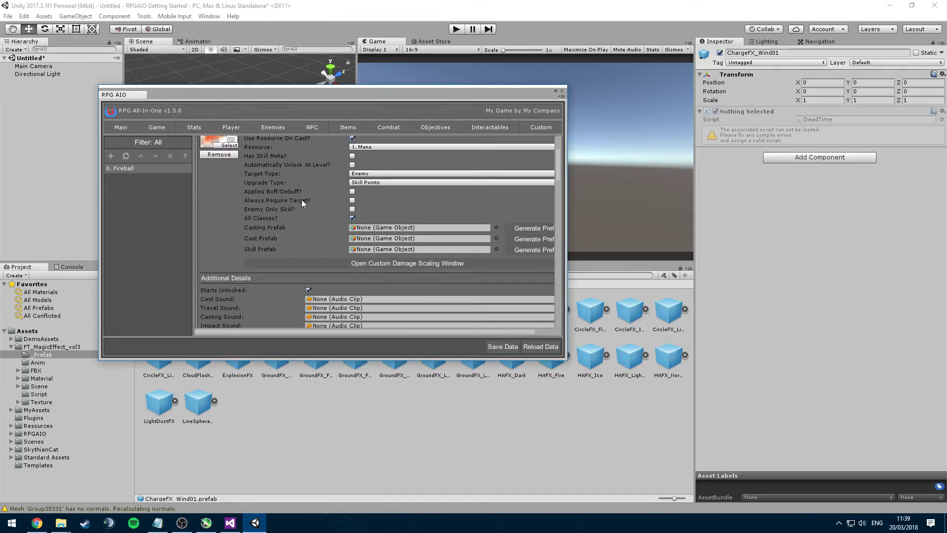
click(355, 173)
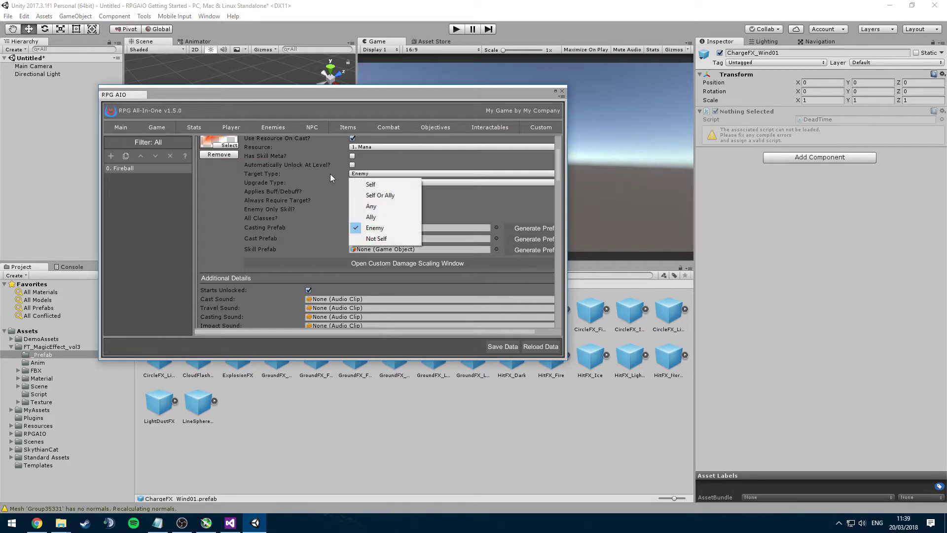
click(330, 174)
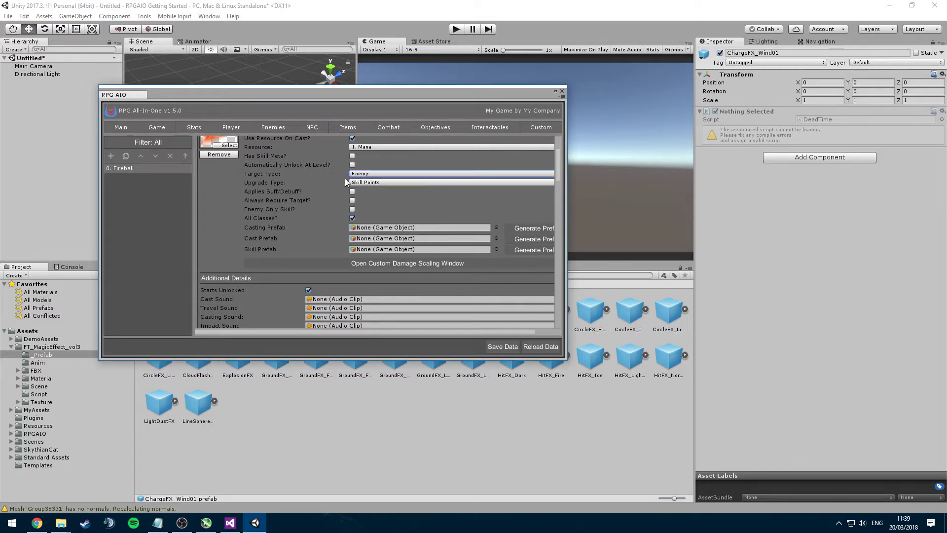
click(364, 183)
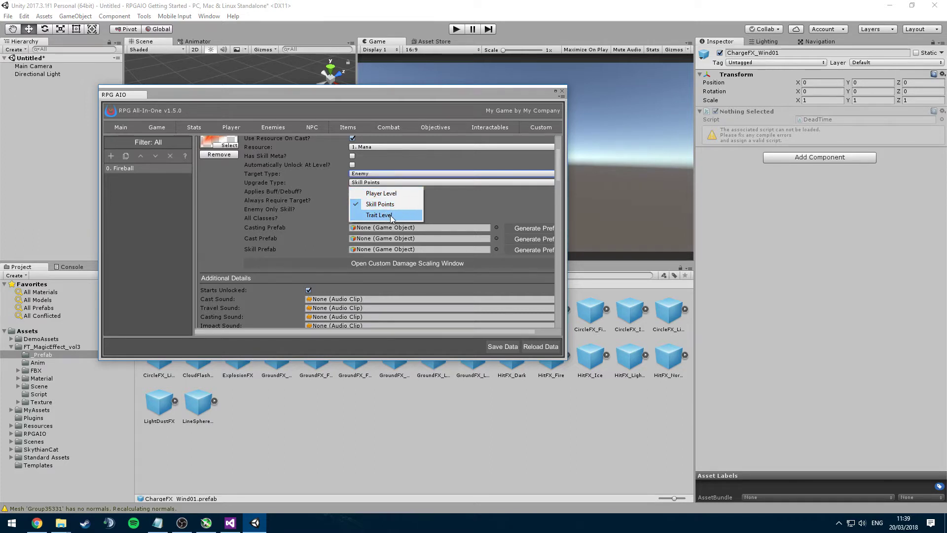
click(302, 194)
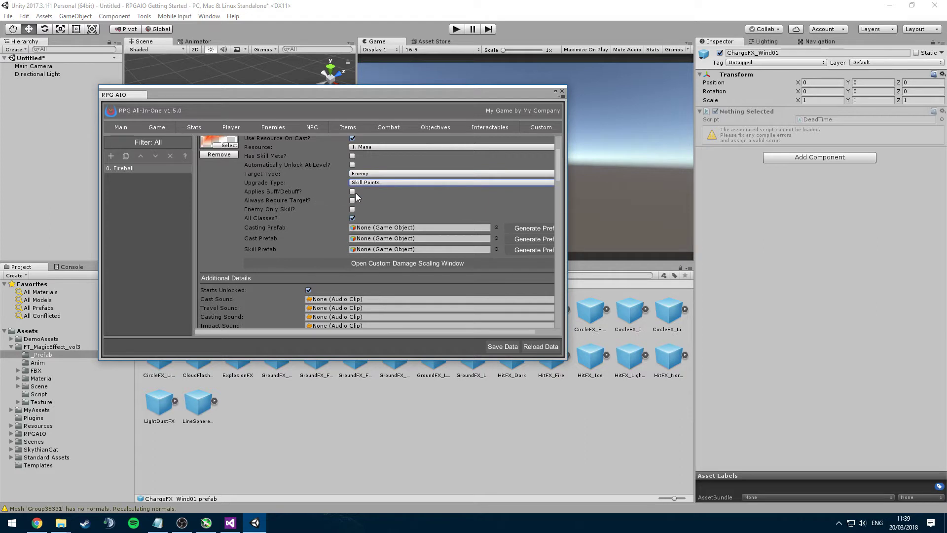
- Review the remaining skill details, then widen the RPG AIO window and move it toward the centre
scroll(316, 190, down, 3)
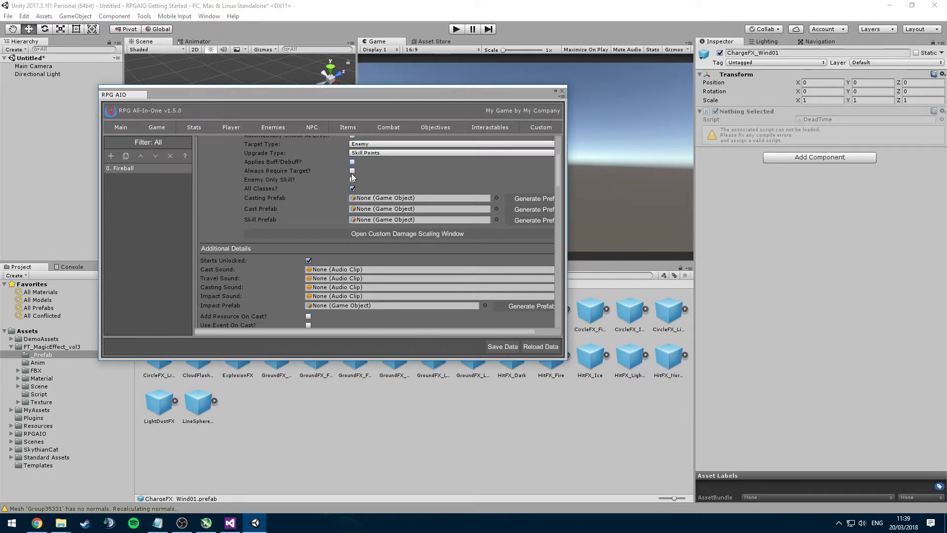
scroll(345, 179, down, 3)
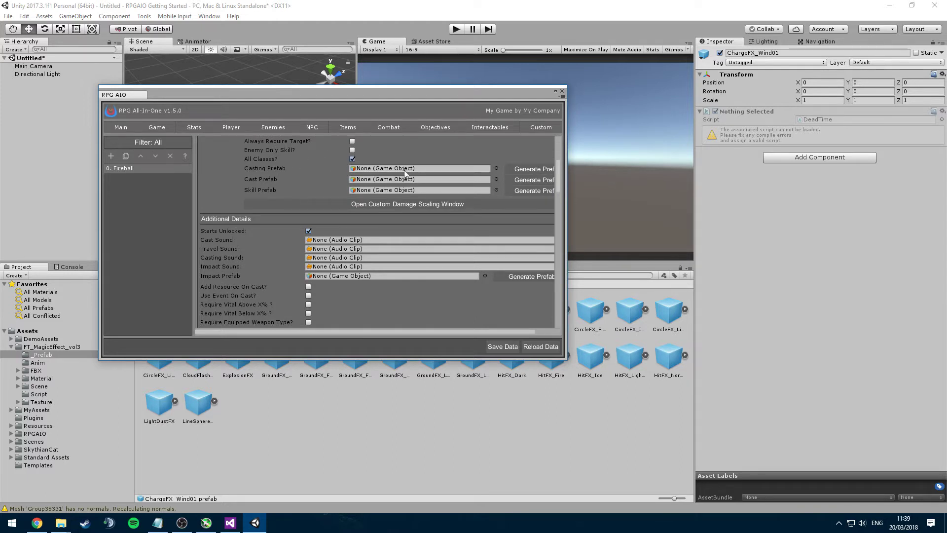
drag(566, 188, 623, 189)
drag(389, 93, 538, 152)
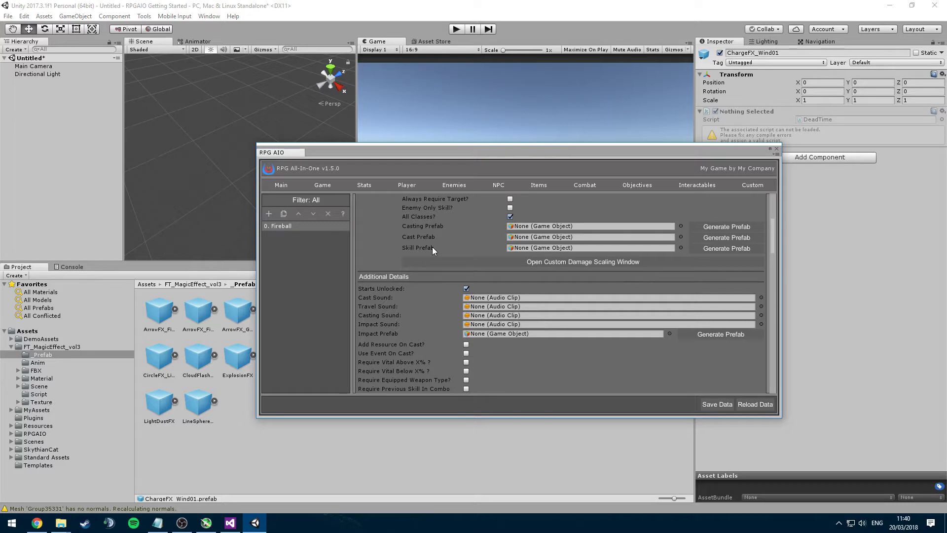
- Generate a skill prefab for Fireball and locate the Skill_Prefab_3 asset
click(720, 248)
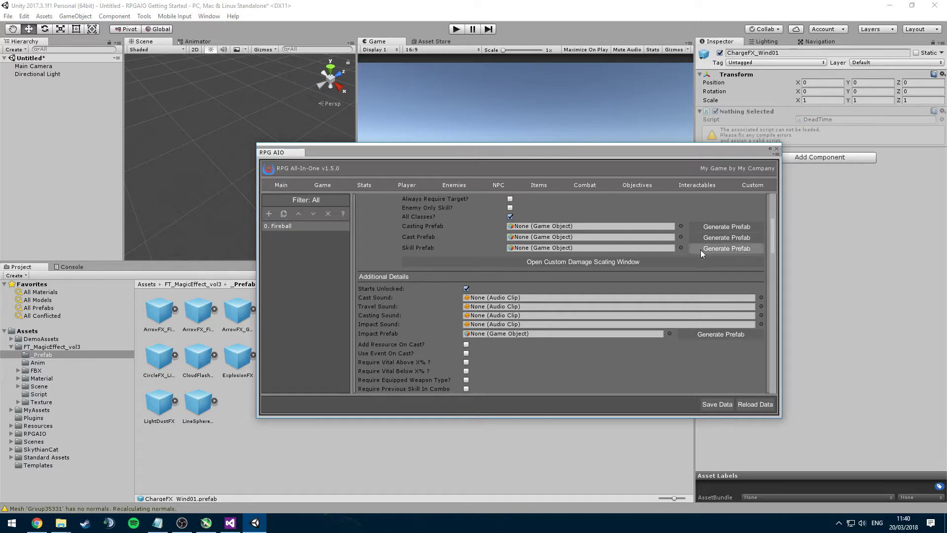
click(560, 248)
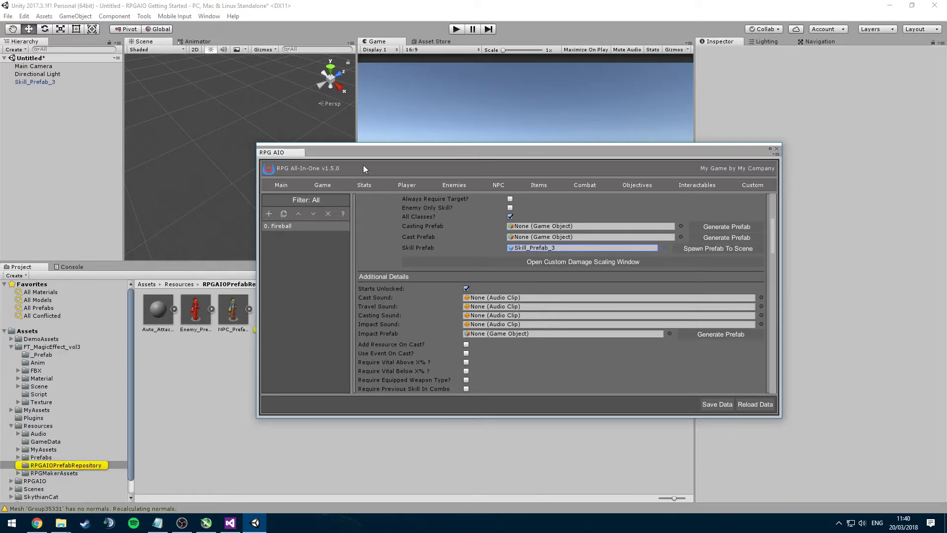
drag(363, 168, 499, 284)
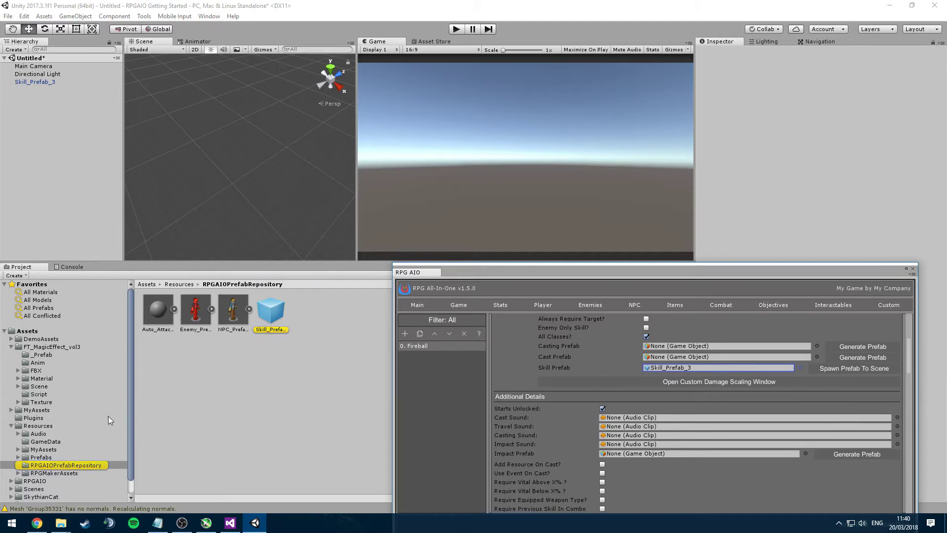
- Nest ArrowFX_Fire under Skill_Prefab_3 and remove its missing DeadTime script
click(41, 355)
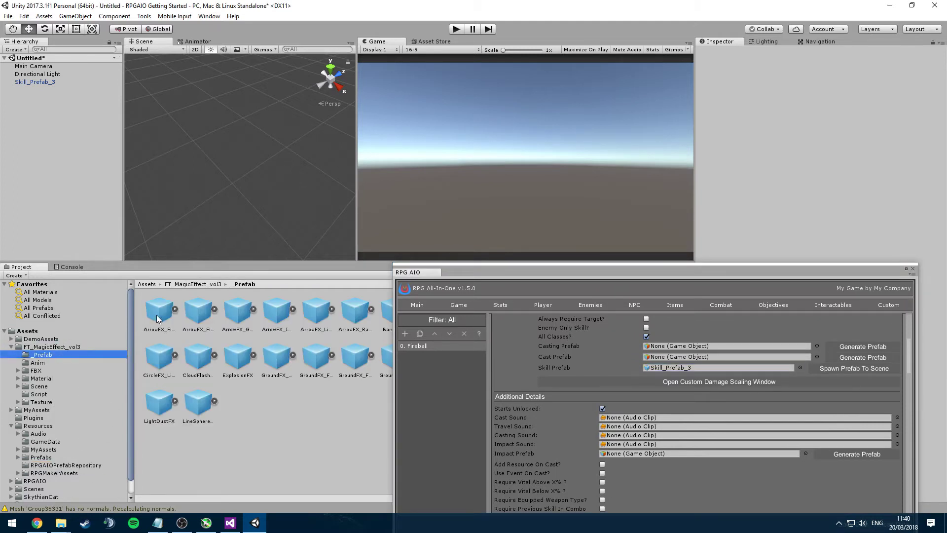
drag(157, 315, 38, 85)
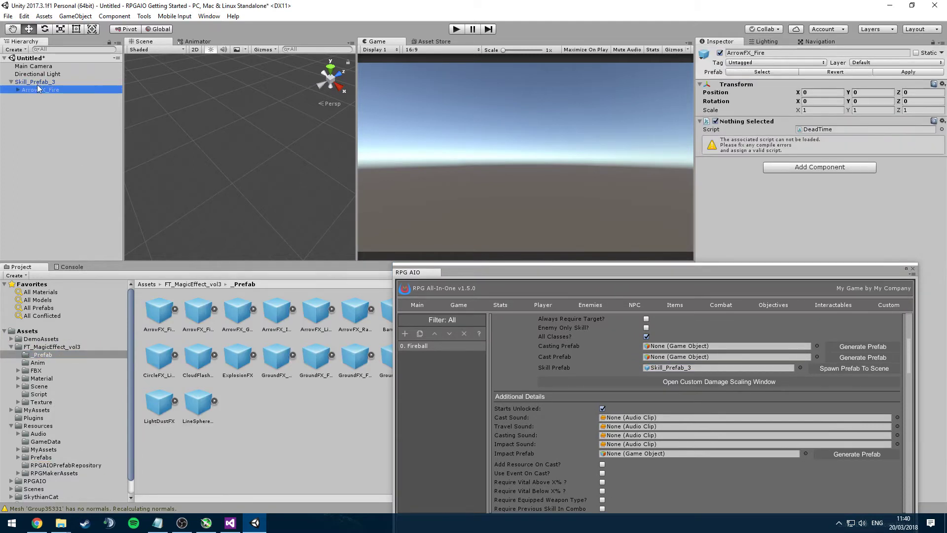
drag(499, 262, 276, 277)
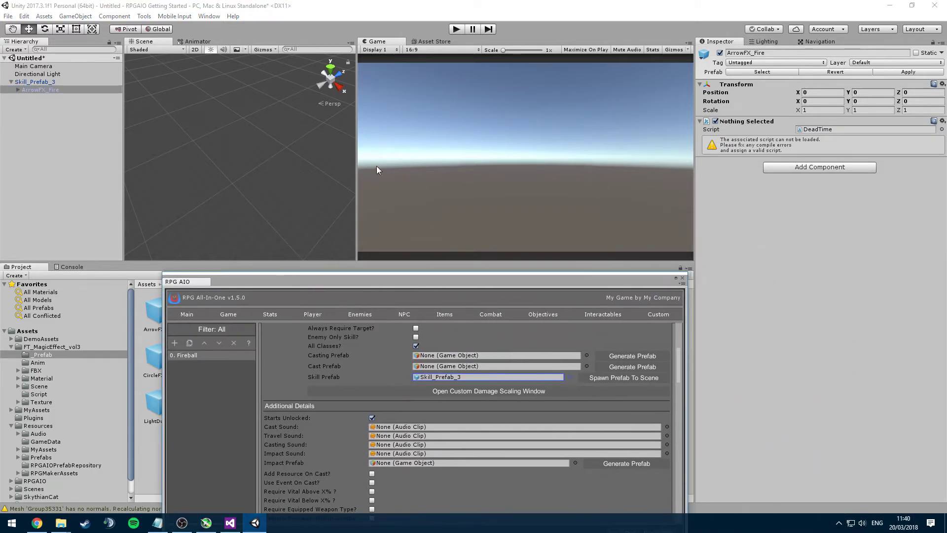
right_click(753, 120)
click(772, 152)
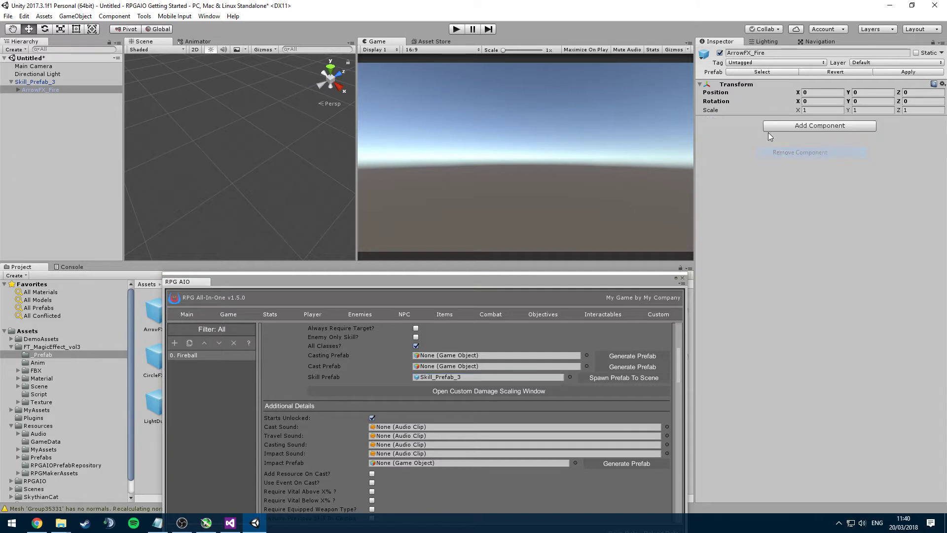
- Frame Skill_Prefab_3 in the Scene view and select its ArrowFX_Fire and FireMain objects
click(22, 90)
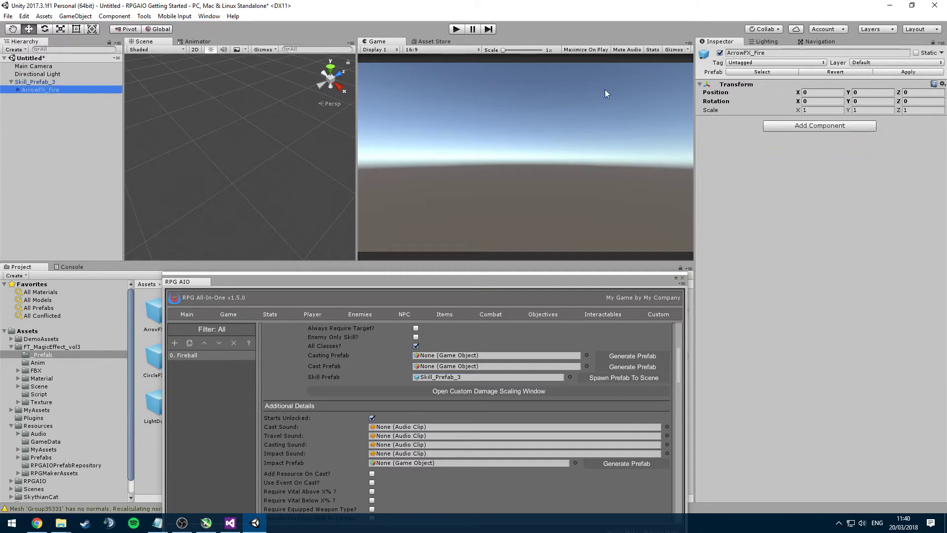
double_click(30, 84)
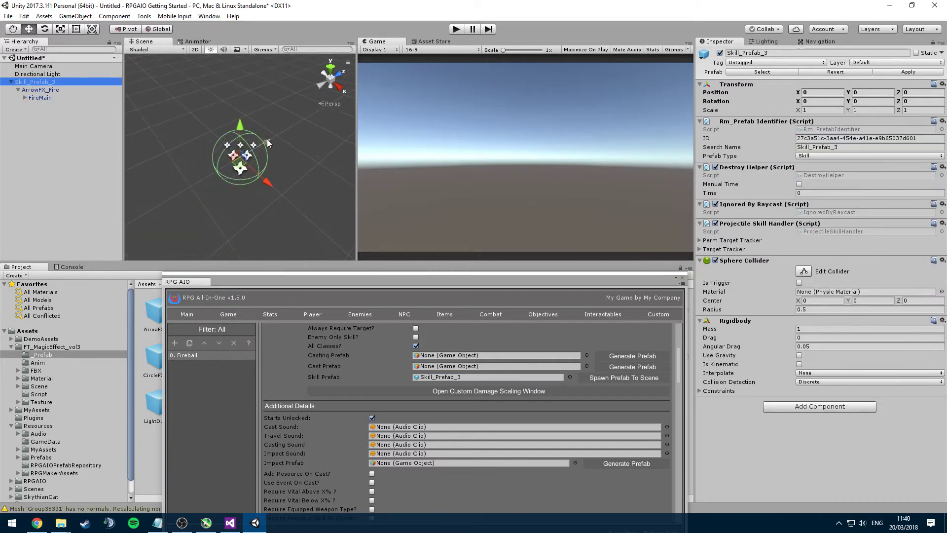
right_drag(268, 146, 287, 135)
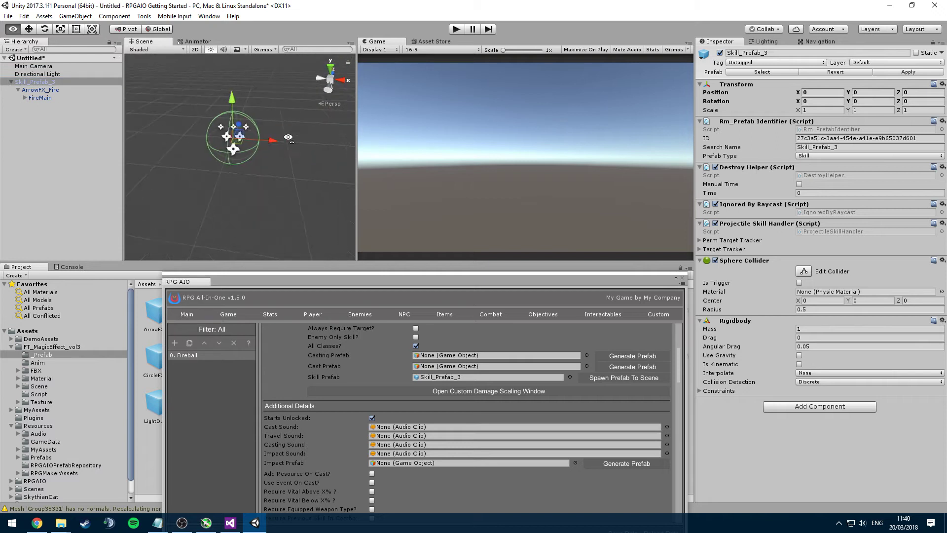
scroll(287, 134, up, 5)
click(35, 91)
click(38, 97)
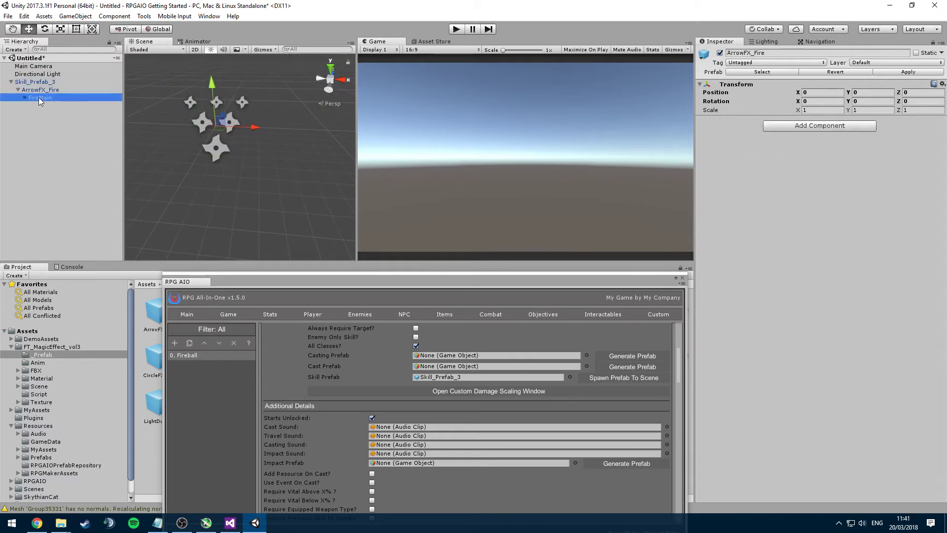
- Orbit around the fire effect, reveal FireMain's child FireSub and restart the particle preview
right_drag(252, 124, 150, 119)
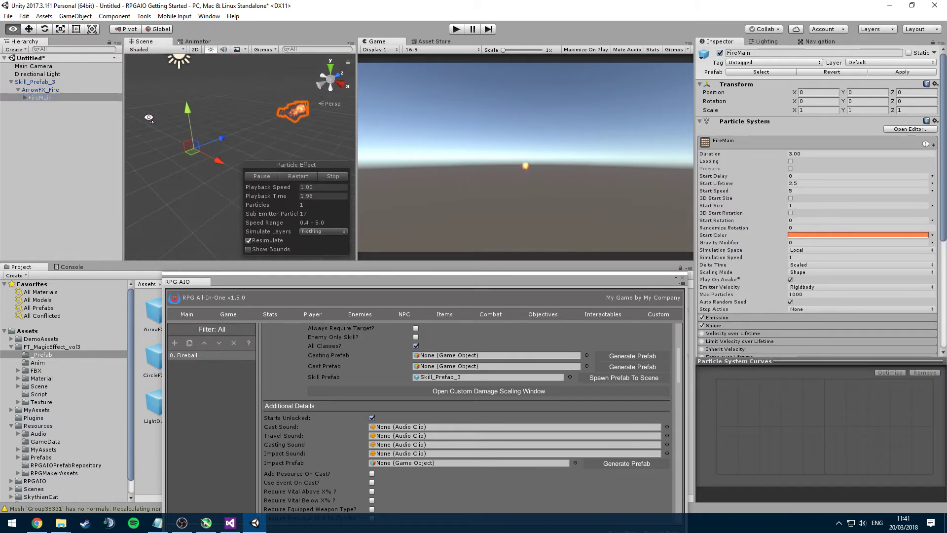
right_drag(286, 129, 219, 128)
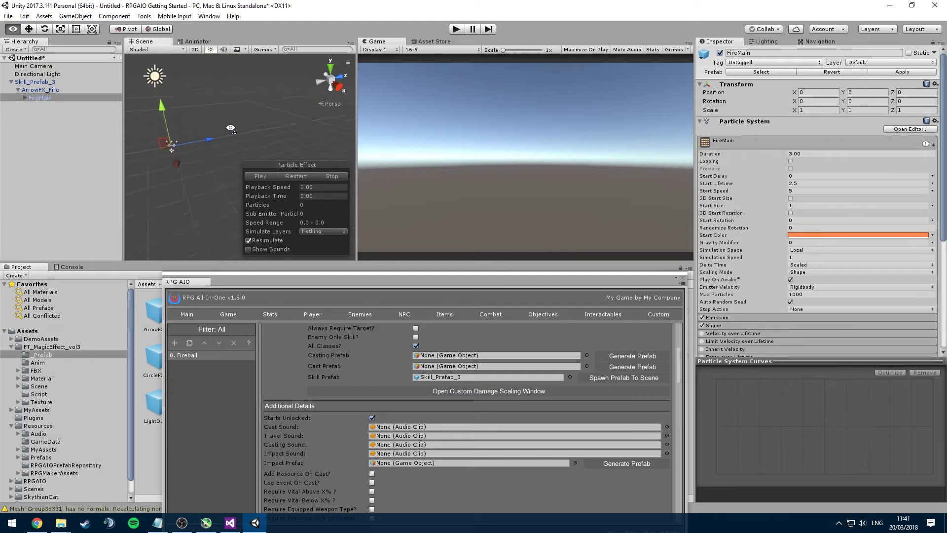
alt+drag(218, 129, 235, 127)
click(24, 97)
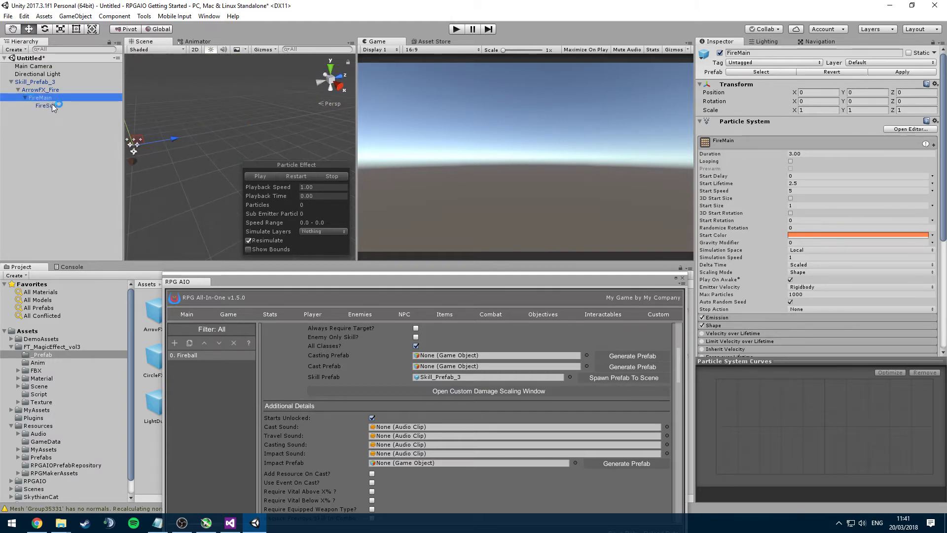
key(Right)
scroll(769, 247, down, 3)
click(804, 212)
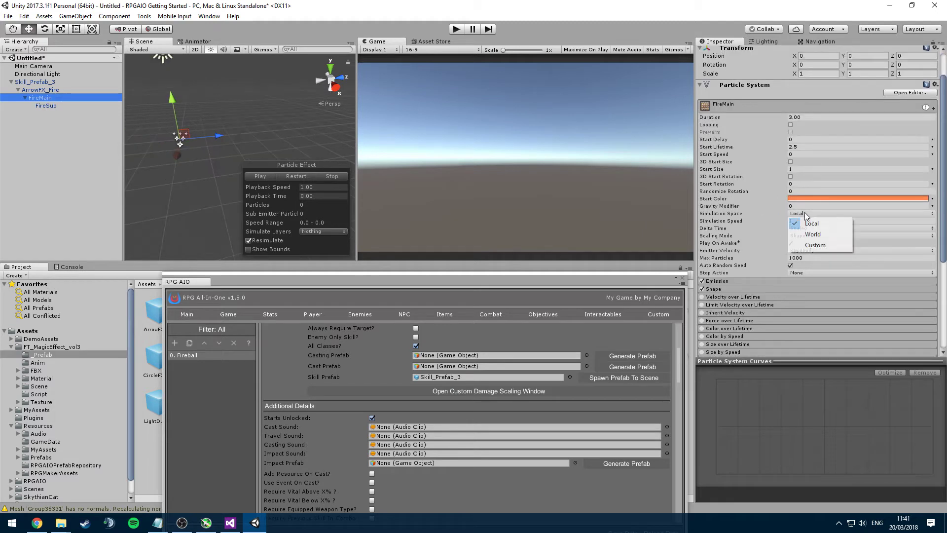
click(306, 176)
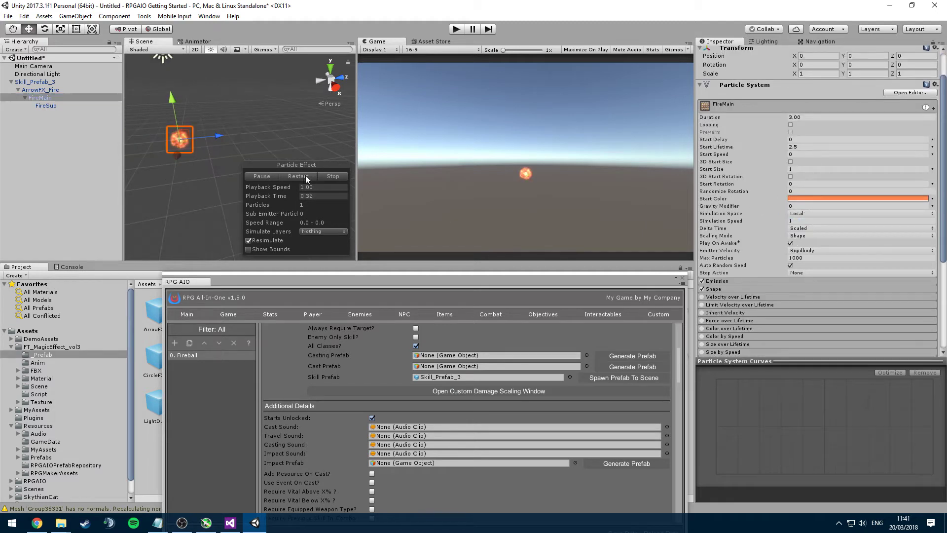
- Test FireMain's particles with Start Speed 16.9, then set it back to 0
click(797, 154)
text(16.9)
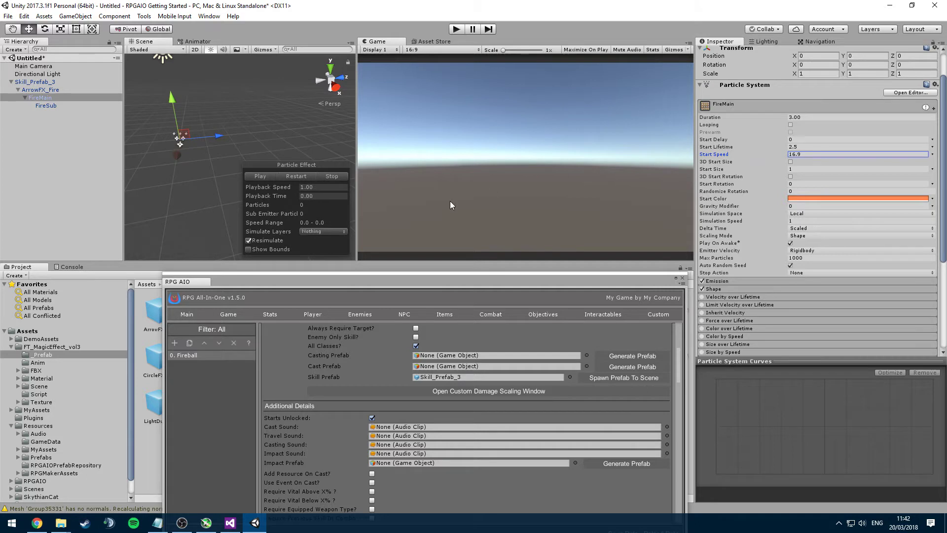
click(283, 176)
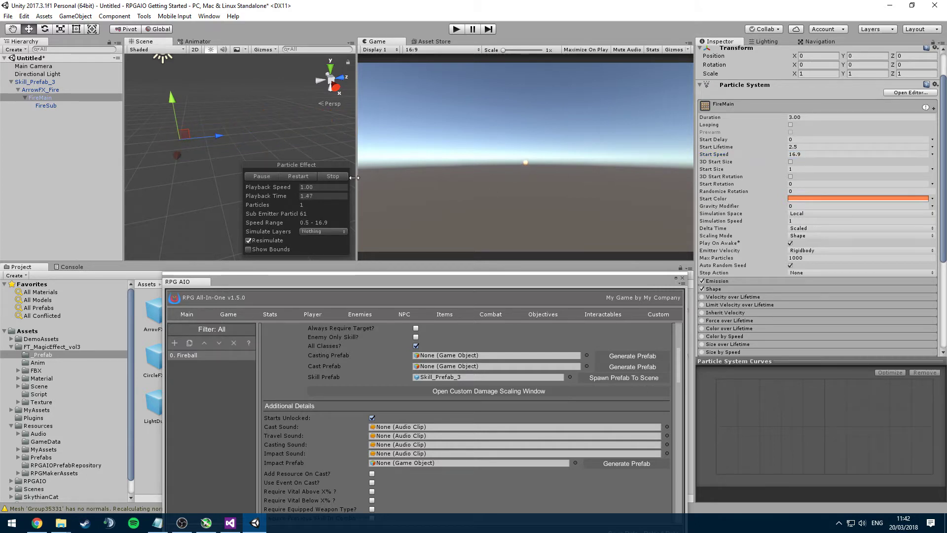
click(806, 153)
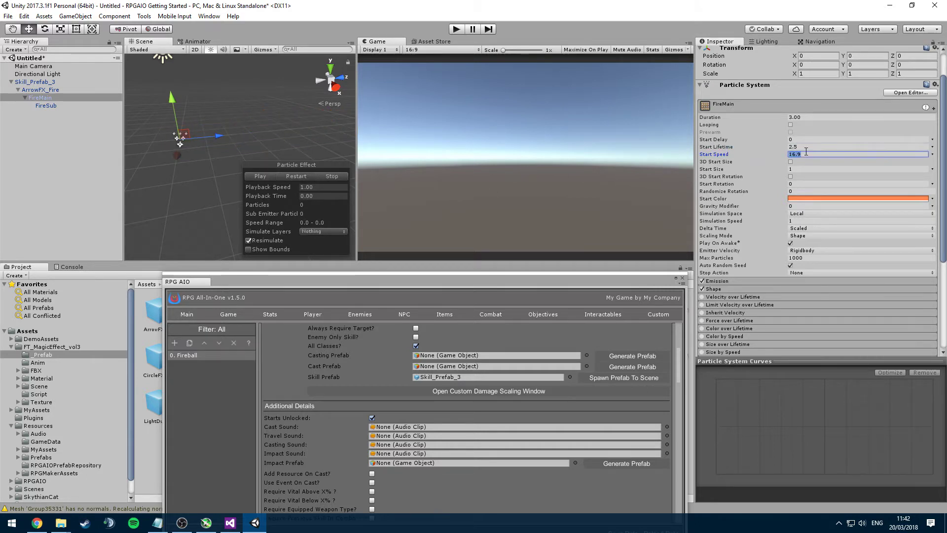
text(0)
scroll(754, 185, down, 5)
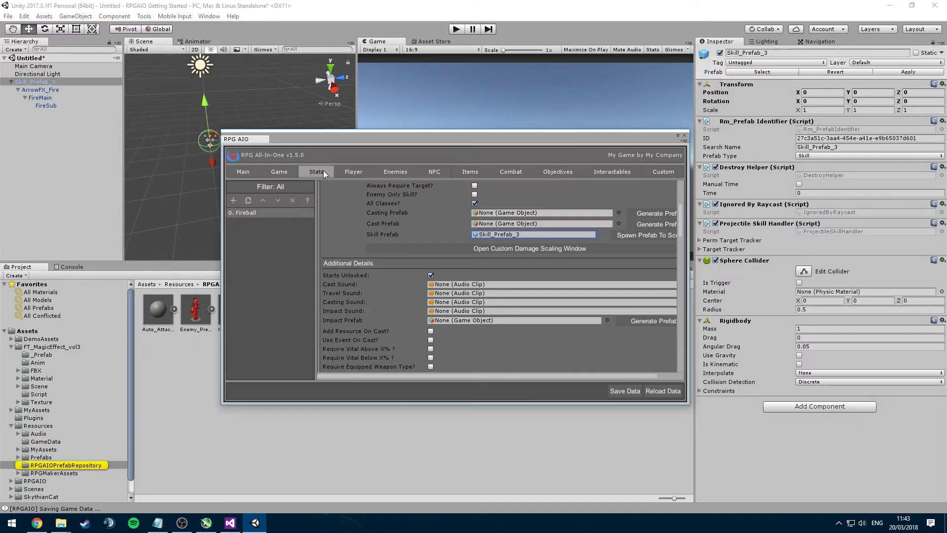
- Enter Fireball_Skill_Prefab as the new name of the skill prefab asset
drag(324, 170, 469, 149)
click(281, 313)
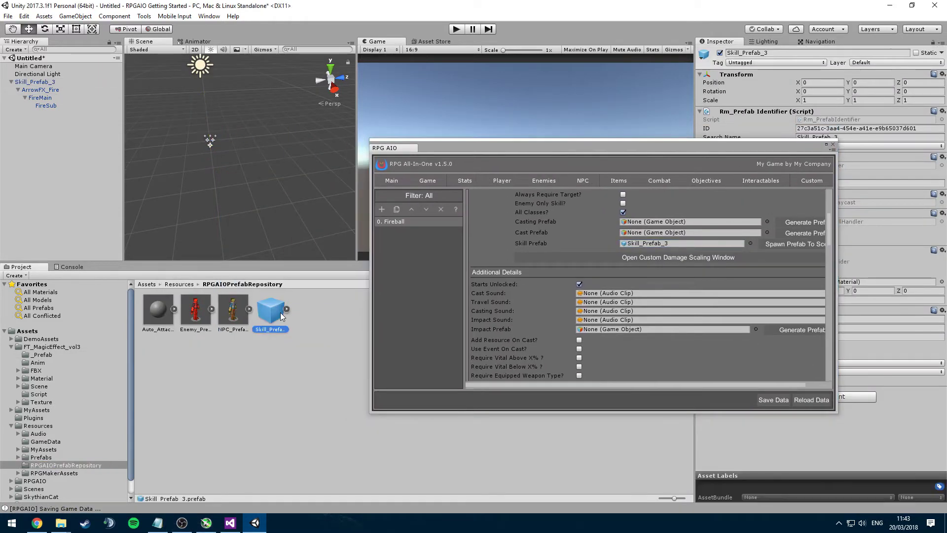
key(F2)
text(F)
text(ireba)
text(ll_Skill_Prefab)
- Confirm the Fireball_Skill_Prefab name and assign it to Fireball's Skill Prefab field
key(Return)
drag(234, 308, 649, 245)
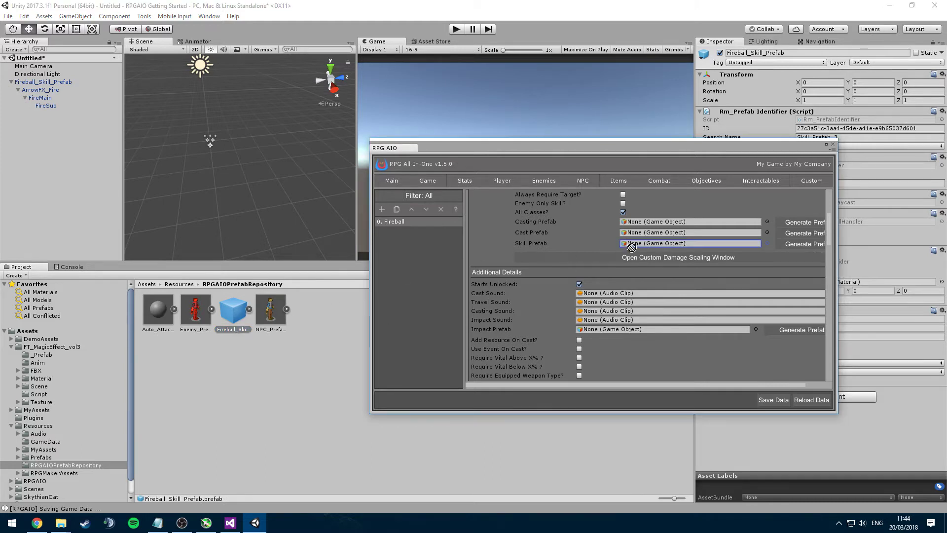
drag(589, 144, 483, 140)
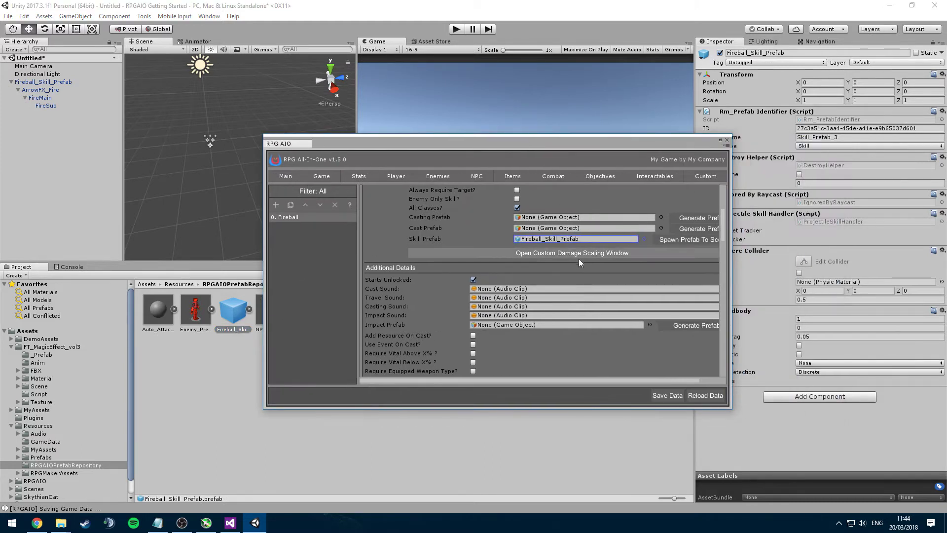
- Enlarge the RPG AIO window and review the Fireball skill's Upgrade Type choices
scroll(587, 308, down, 3)
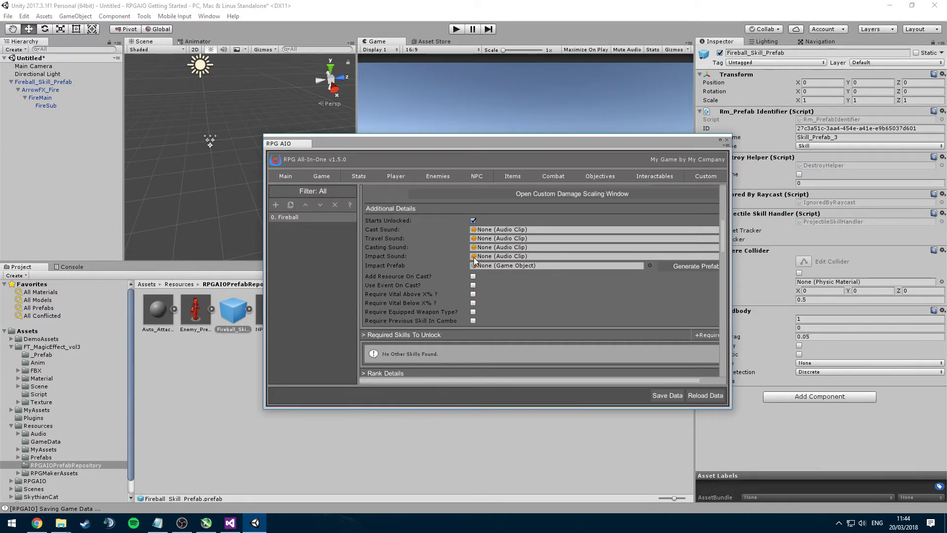
scroll(496, 258, down, 10)
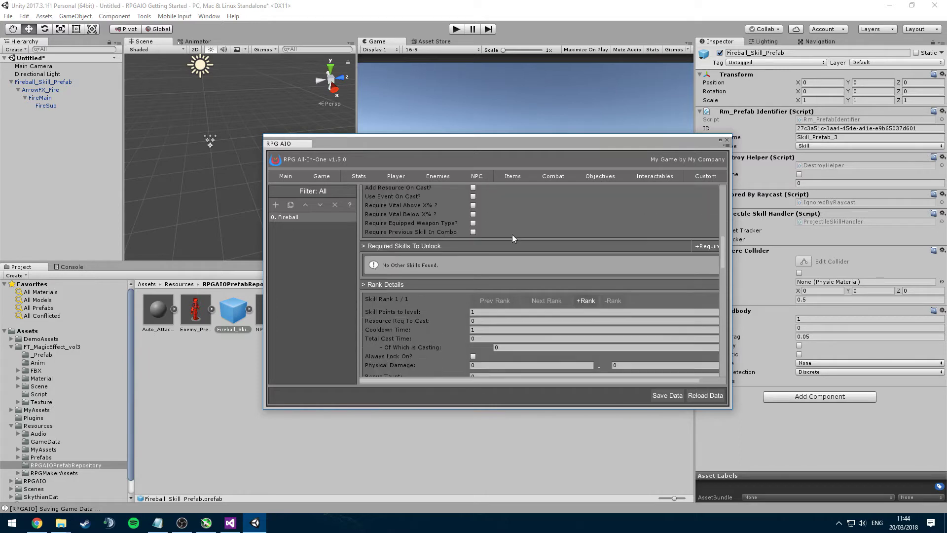
scroll(513, 234, down, 2)
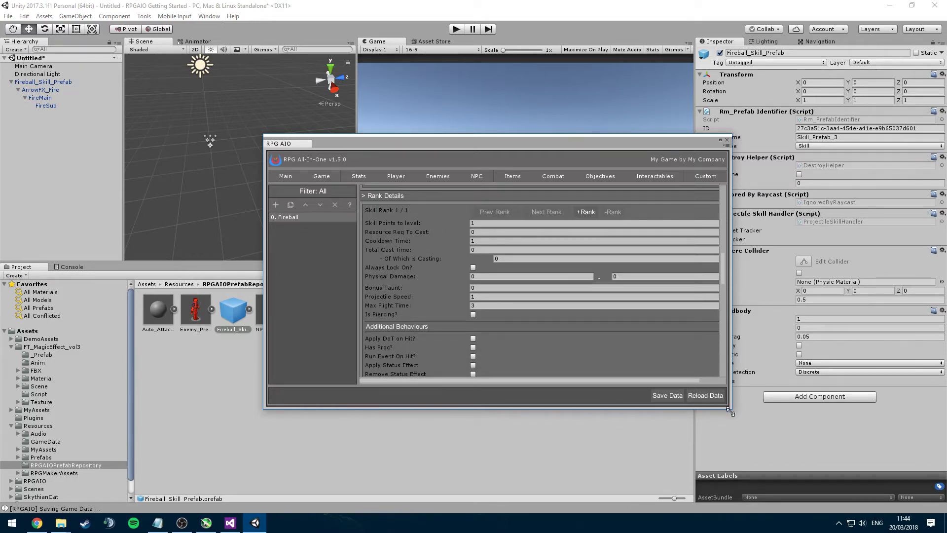
drag(730, 408, 850, 447)
scroll(848, 281, up, 10)
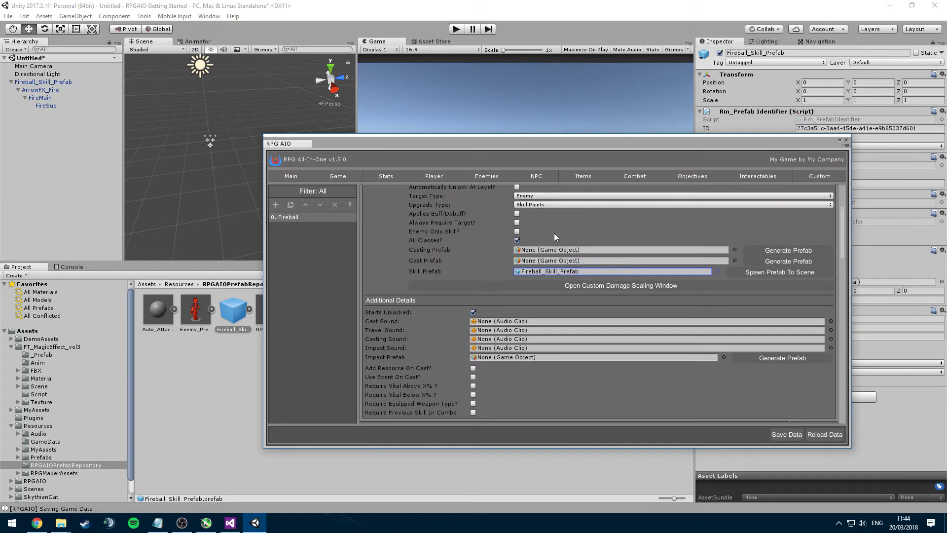
click(517, 235)
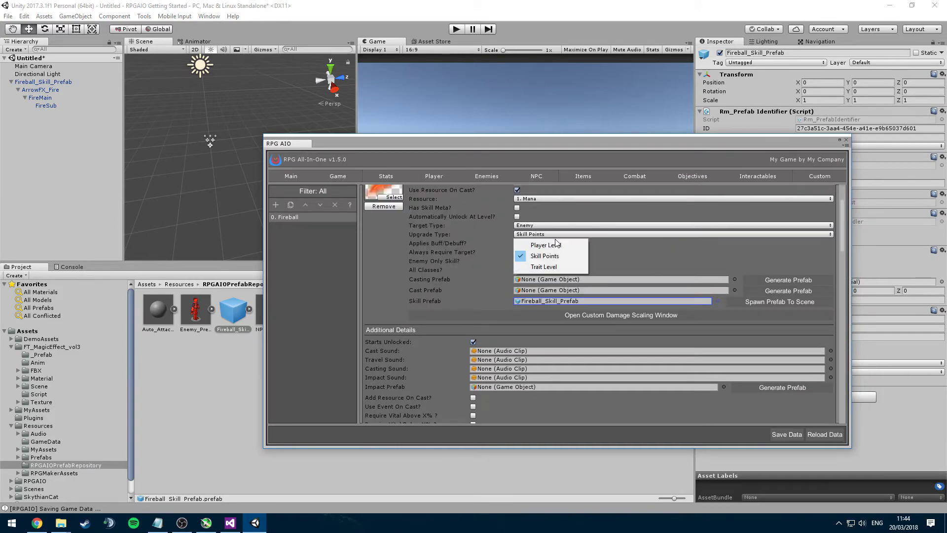
drag(843, 242, 842, 308)
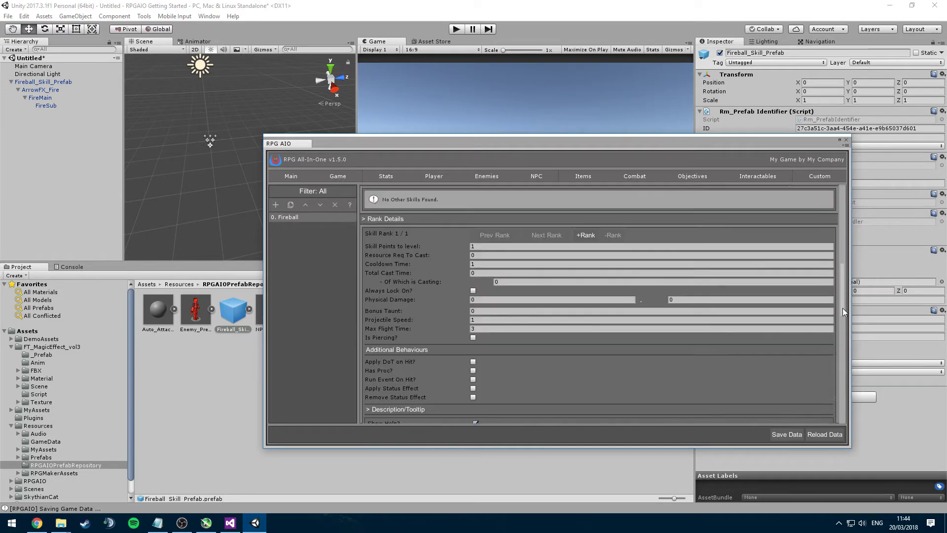
- Add a second Fireball rank; give rank 1 100 skill points, 25 resource cost, cooldown 3
click(478, 241)
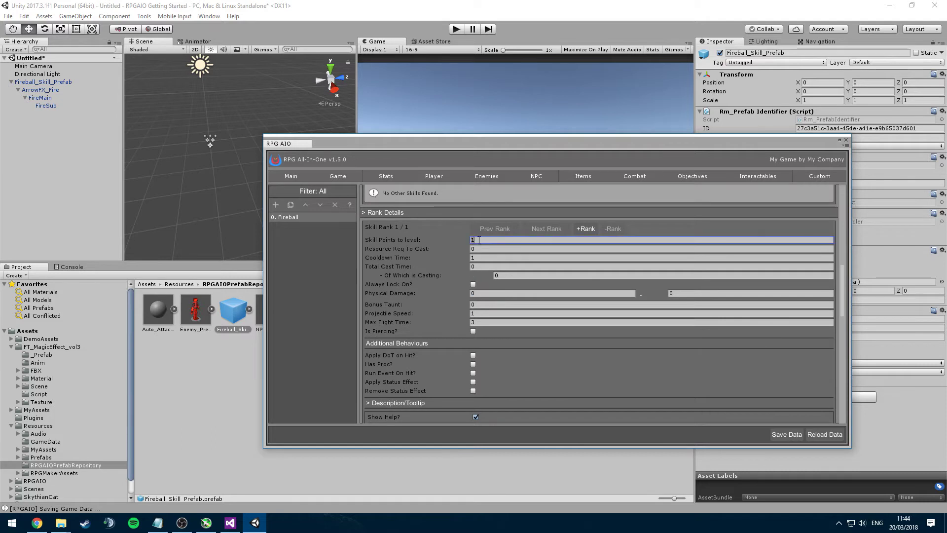
click(587, 230)
text(100)
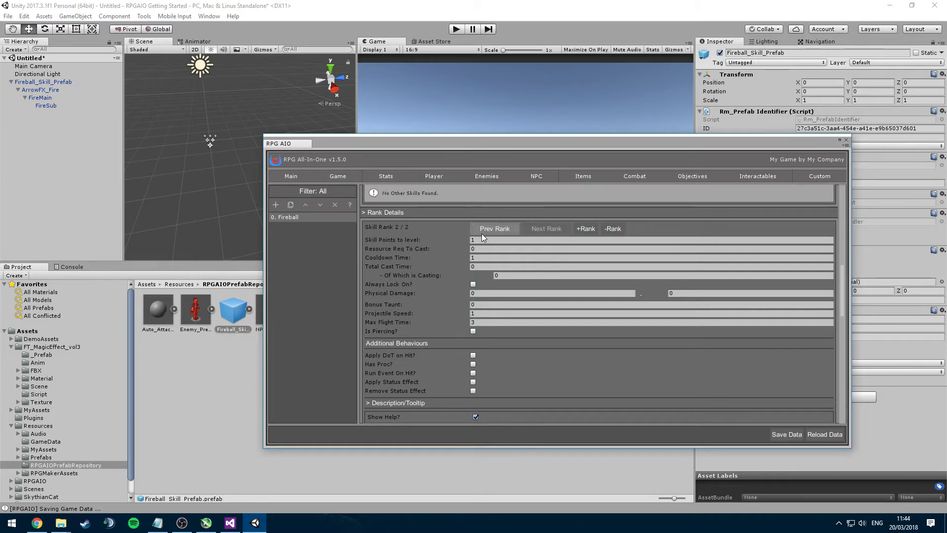
click(482, 249)
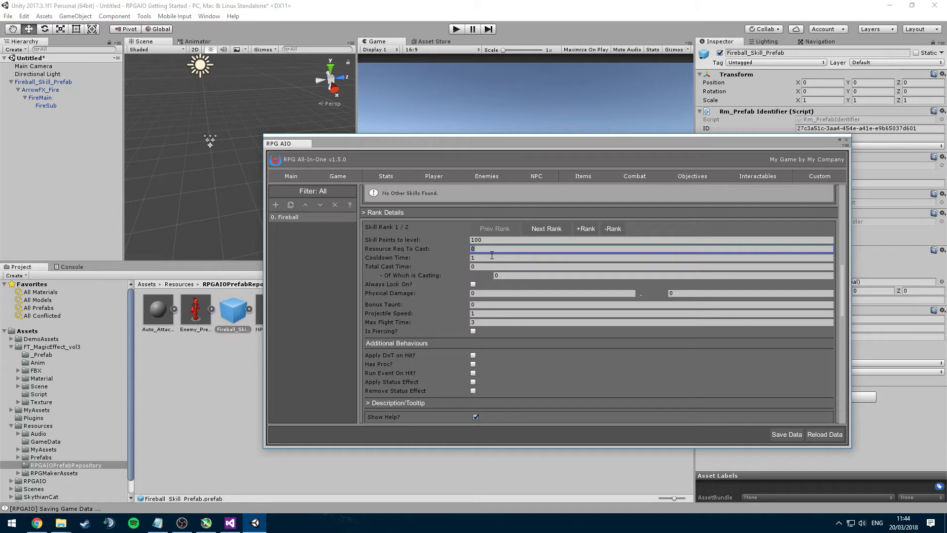
text(25)
click(487, 258)
text(3)
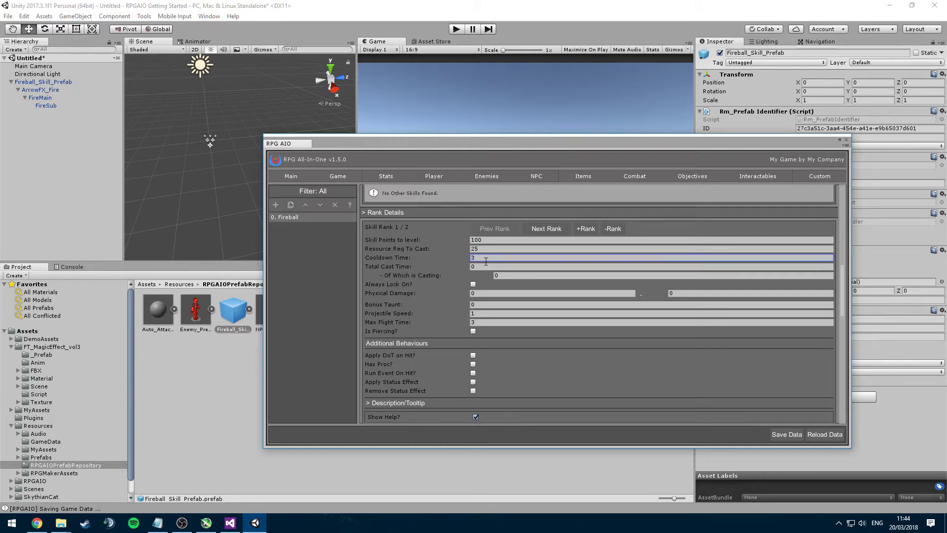
- Leave Total Cast Time at 0 and set rank 1 Physical Damage to 50–100
click(501, 266)
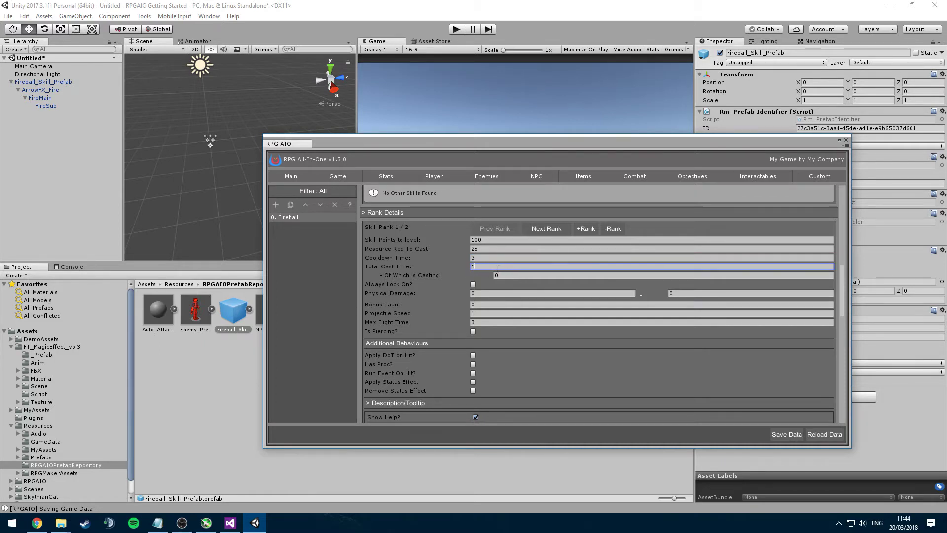
text(1)
key(BackSpace)
click(510, 277)
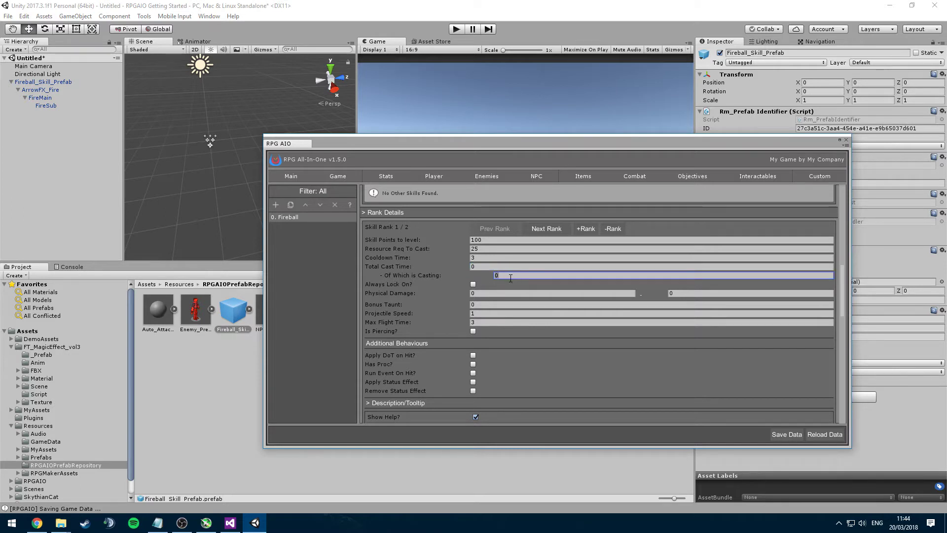
click(484, 295)
text(50)
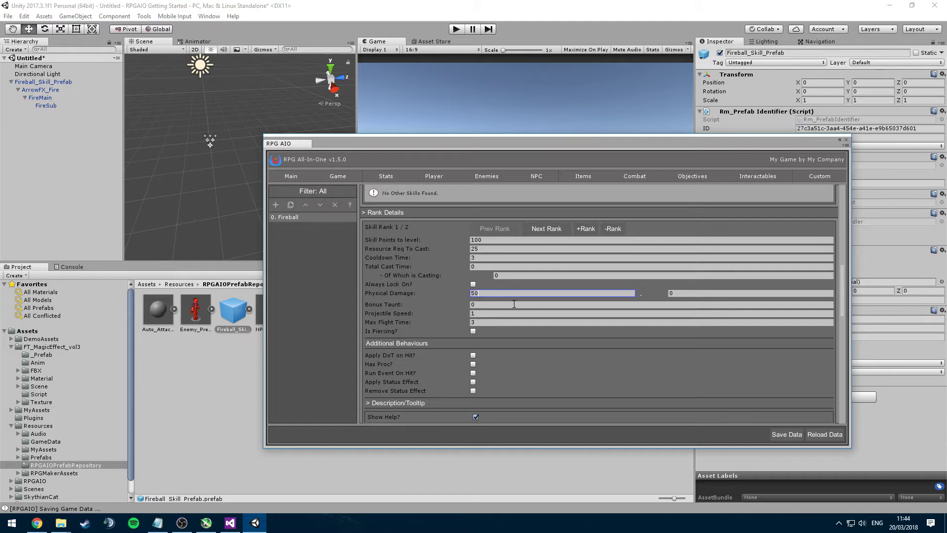
key(Tab)
text(100)
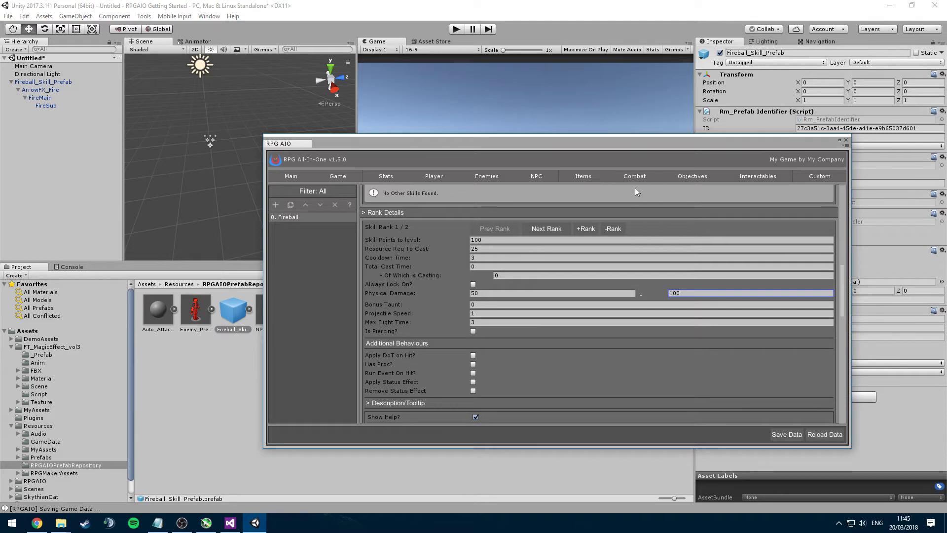
click(474, 191)
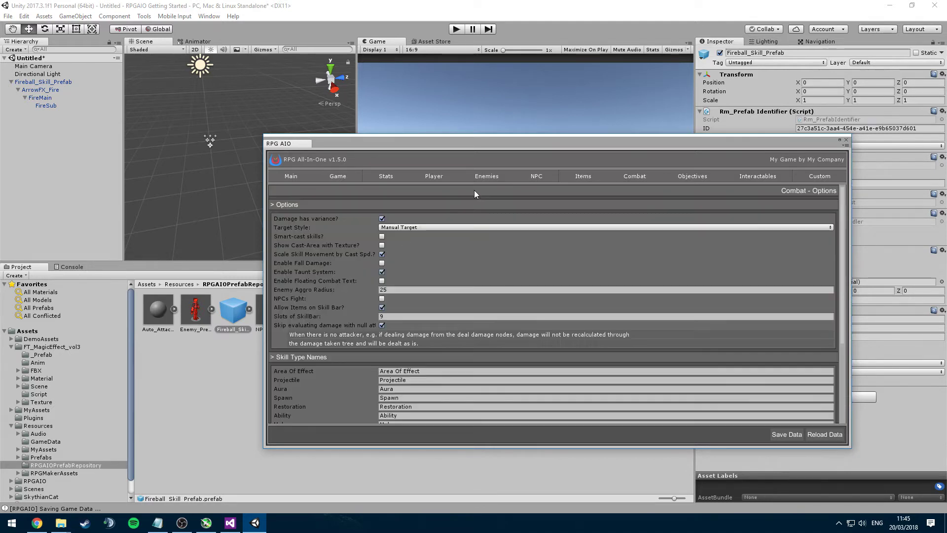
- Add a red 'Fire Damage' damage type and enable Floating Combat Text
scroll(594, 250, down, 5)
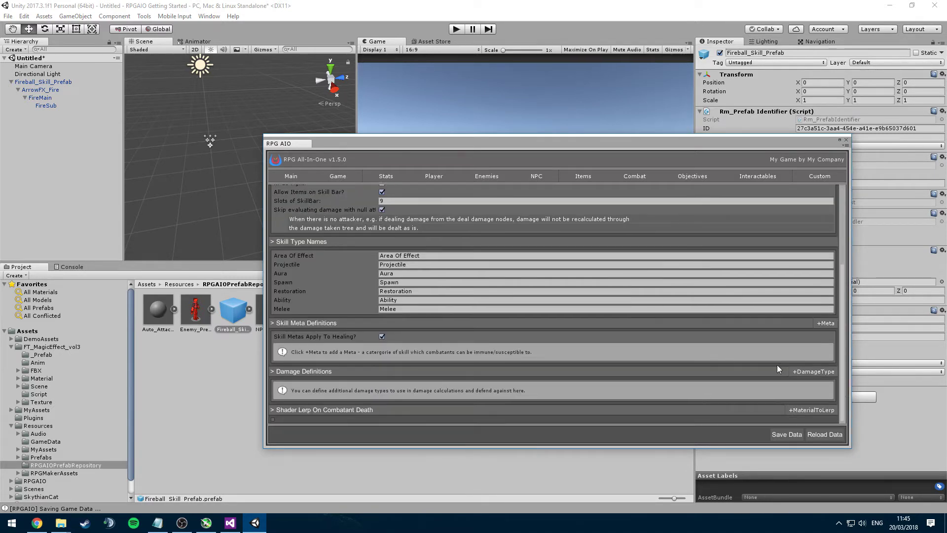
click(801, 372)
click(468, 393)
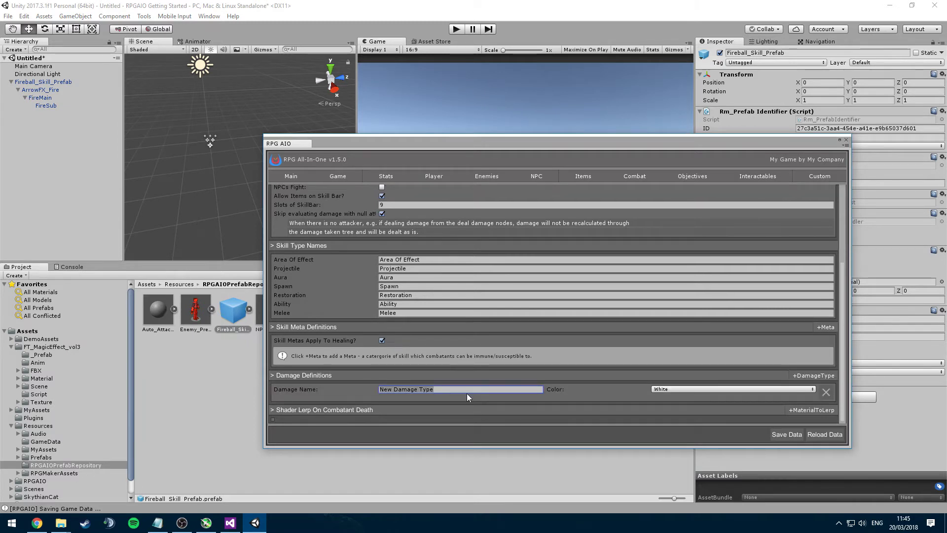
text(Fire Damag)
click(692, 389)
click(688, 260)
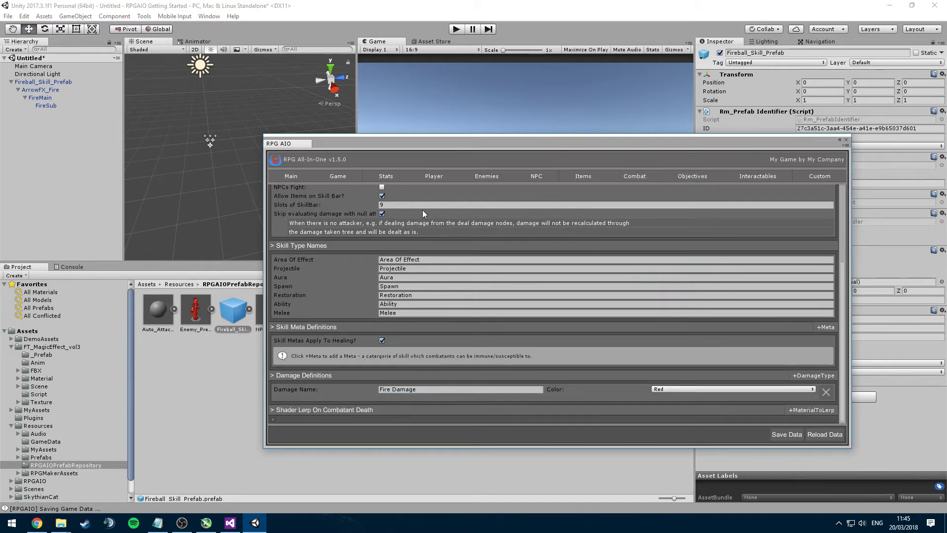
scroll(418, 251, up, 5)
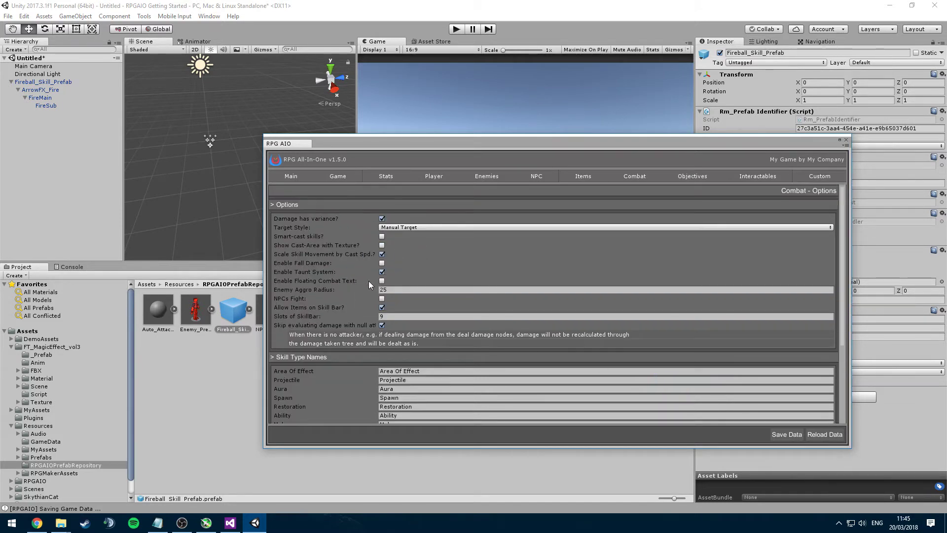
click(382, 281)
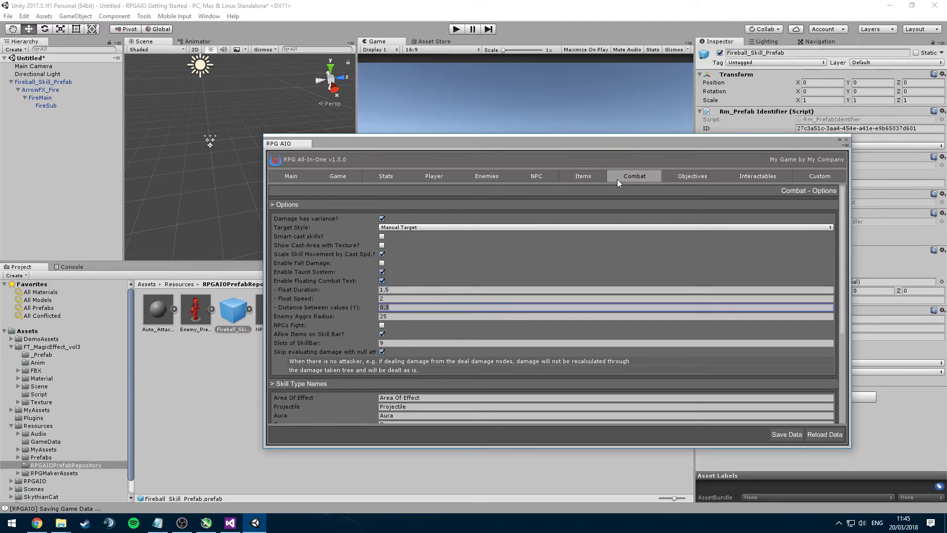
- Select the Fireball skill and set its rank-1 Fire Damage to 25–50
mouse_move(618, 179)
click(509, 198)
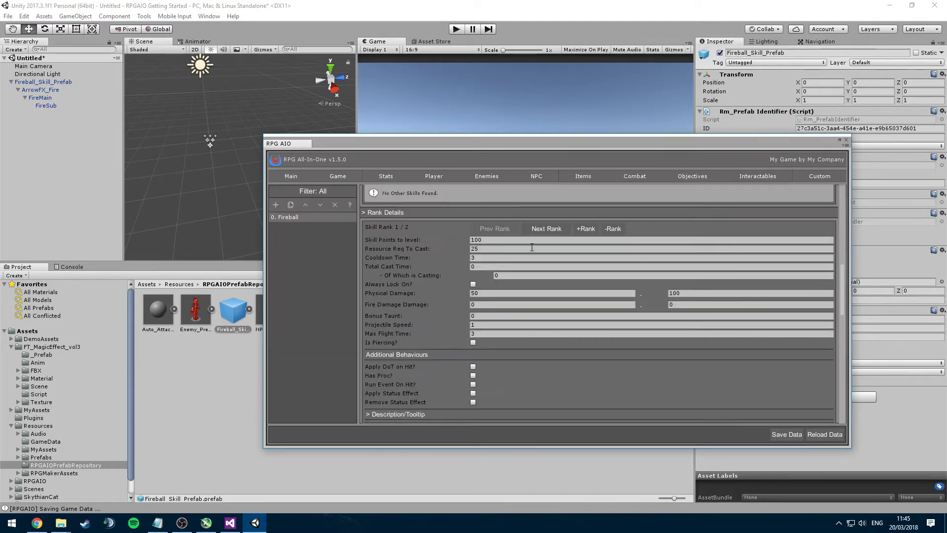
scroll(531, 249, down, 5)
scroll(548, 265, up, 2)
click(496, 235)
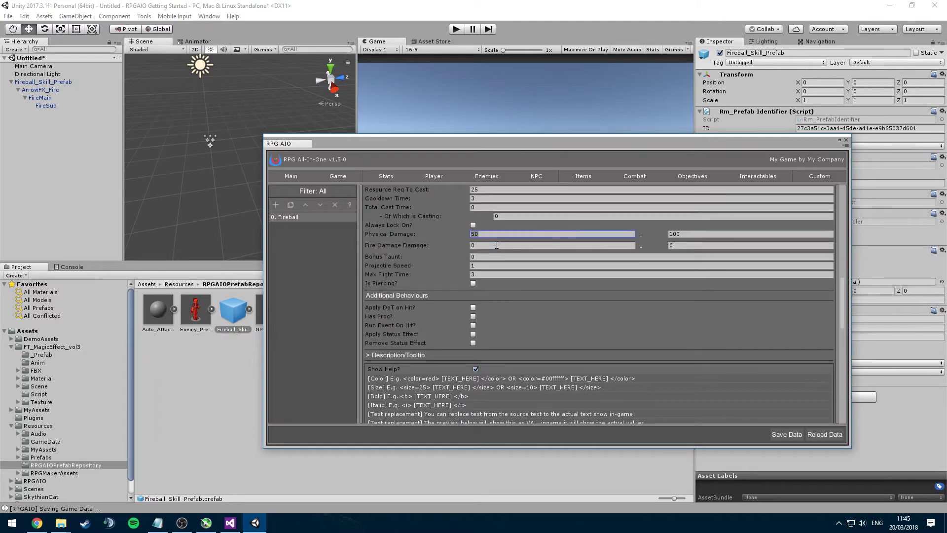
click(497, 244)
text(50)
key(Tab)
text(100)
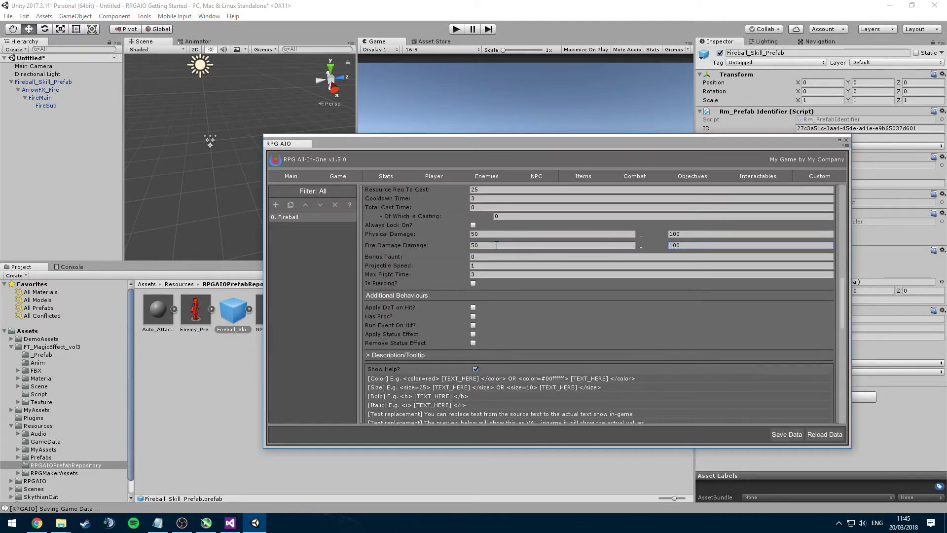
key(BackSpace)
key(BackSpace)
text(50)
- Zero the Fireball's Physical Damage so it reads 0–0
click(496, 245)
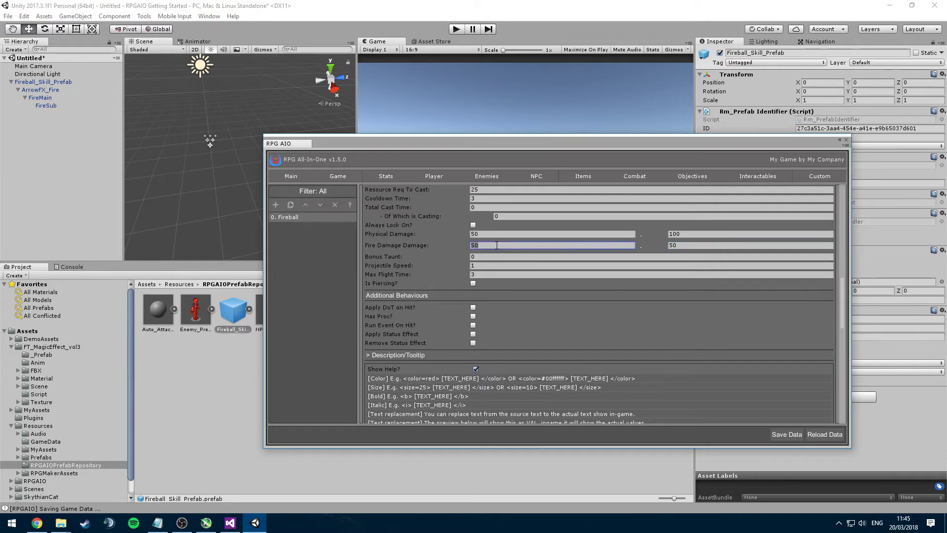
click(495, 235)
text(0)
click(678, 235)
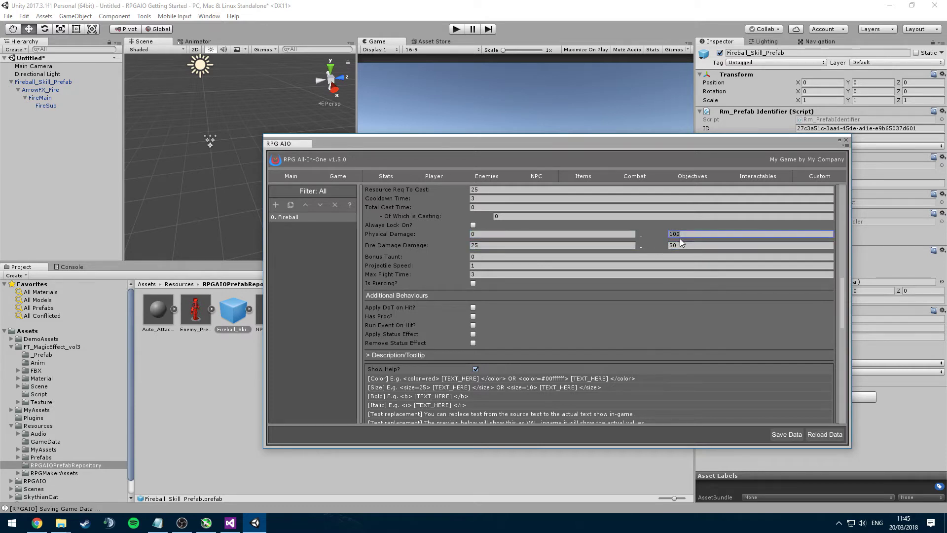
text(0)
click(688, 246)
click(690, 256)
click(144, 16)
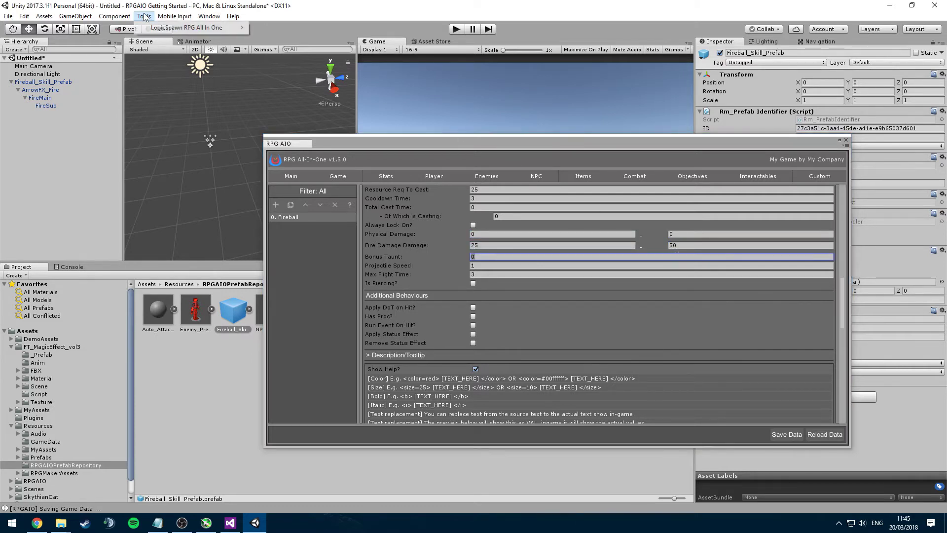
- Open the Combat node editor on the Core_DamageDealt node tree
mouse_move(207, 27)
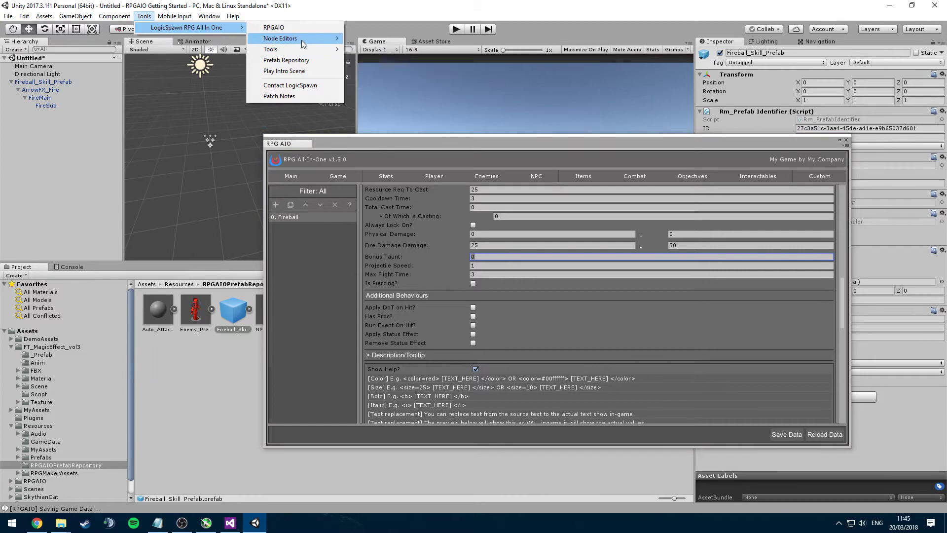
mouse_move(310, 51)
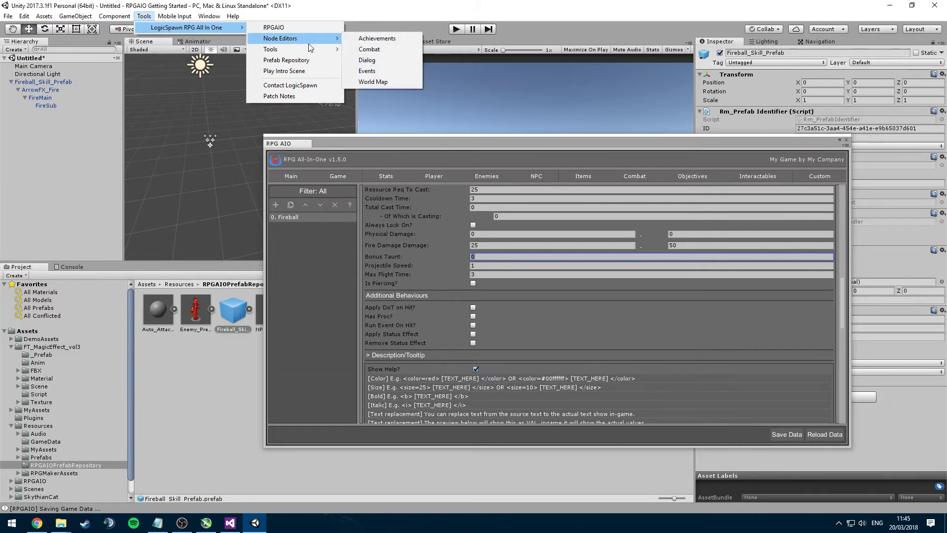
click(363, 50)
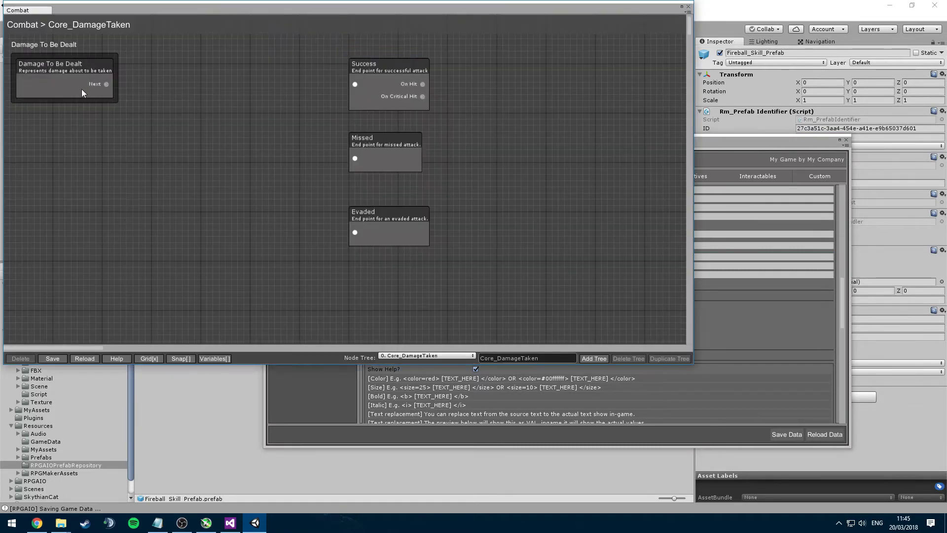
click(410, 356)
click(420, 372)
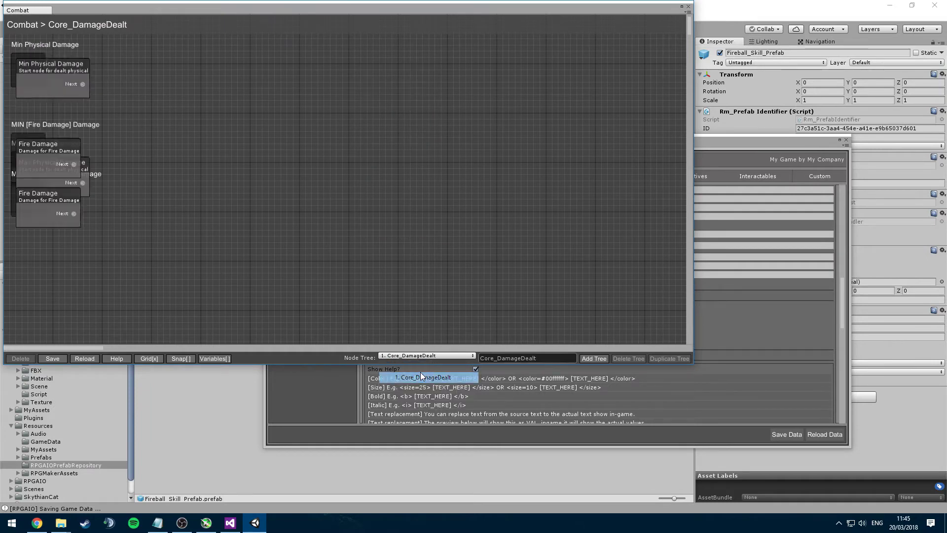
- Drag the overlapping MIN and MAX Fire Damage nodes apart
drag(69, 212, 73, 274)
drag(48, 158, 112, 234)
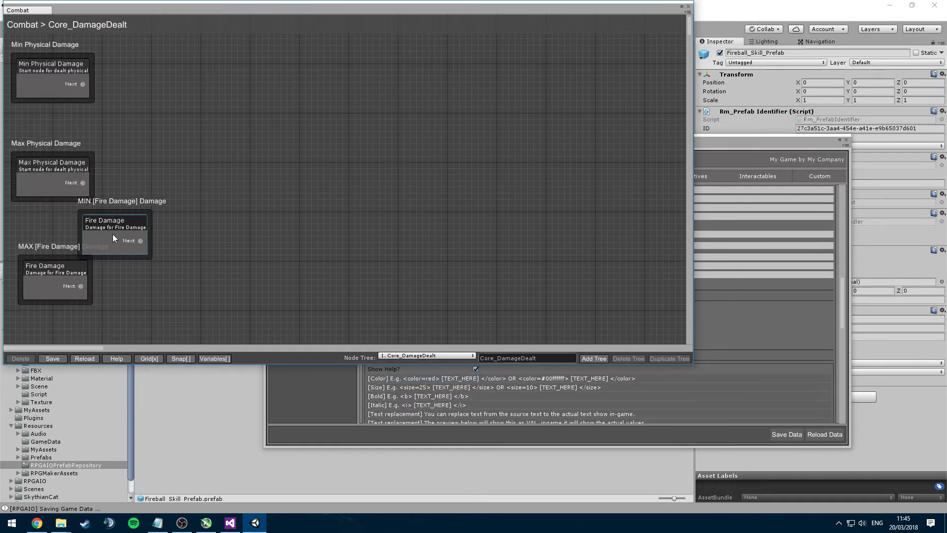
drag(58, 276, 66, 299)
drag(119, 228, 117, 235)
- Switch back to Core_DamageTaken, close the Combat node editor and save the game data
click(411, 356)
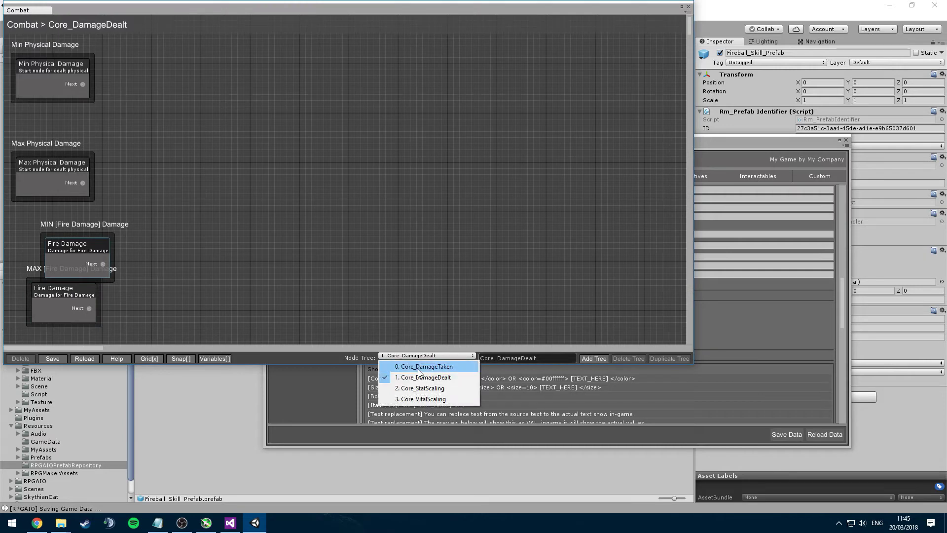
click(419, 366)
click(688, 6)
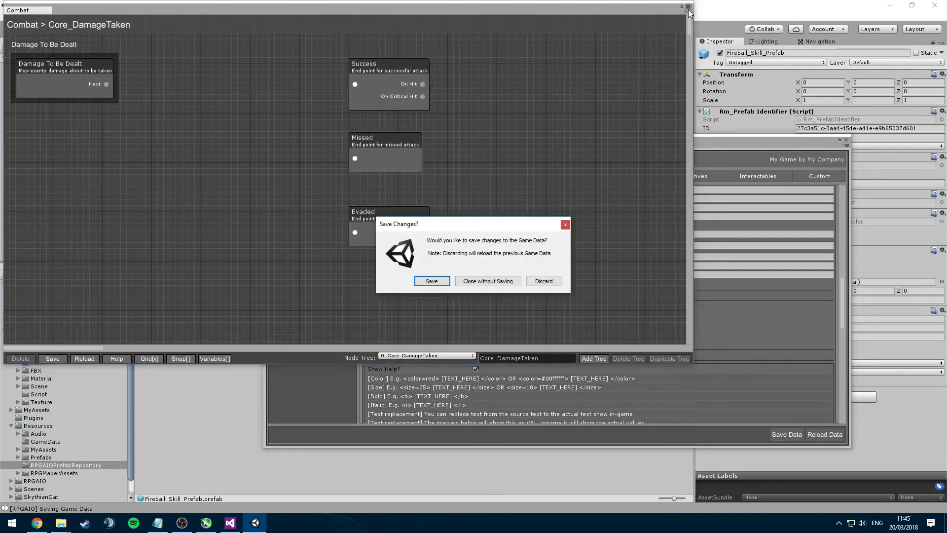
click(432, 281)
scroll(537, 299, down, 2)
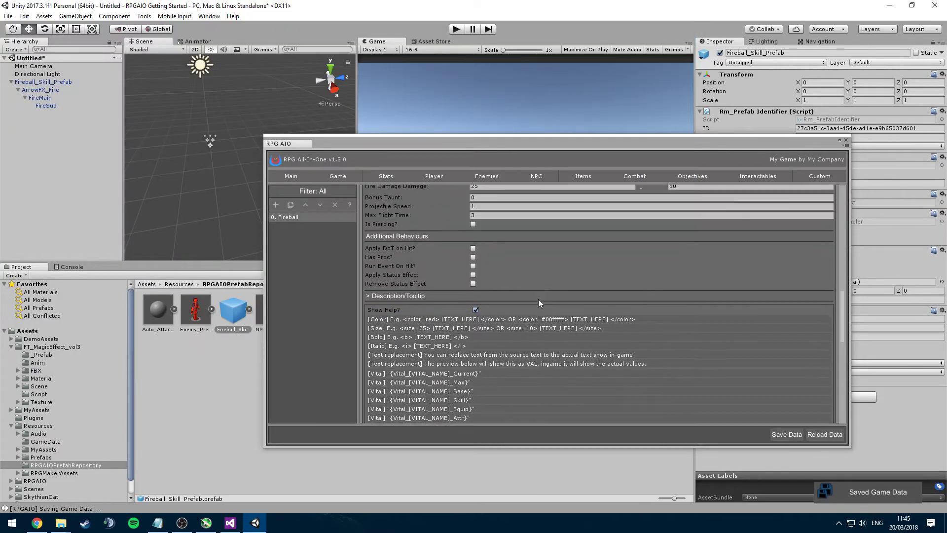
- Set the Fireball's Projectile Speed to 10
drag(840, 303, 839, 287)
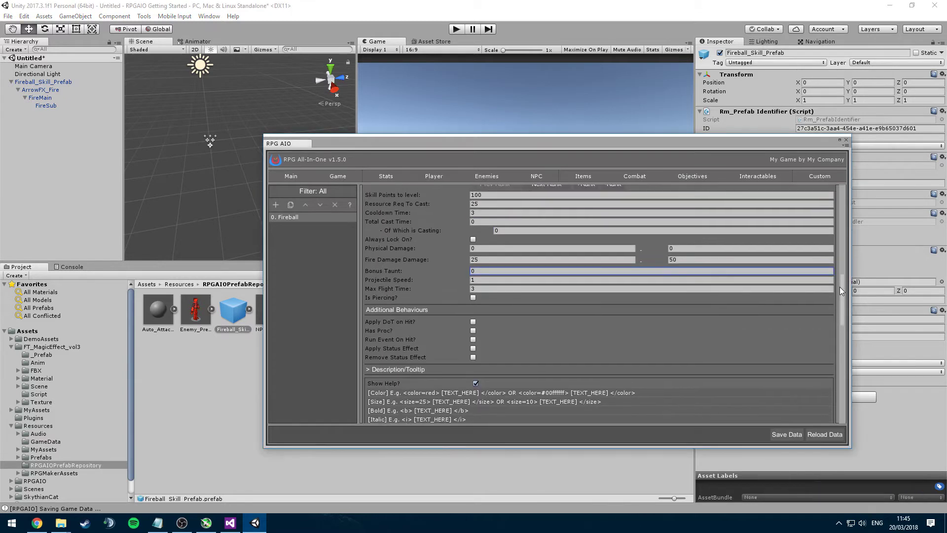
click(520, 280)
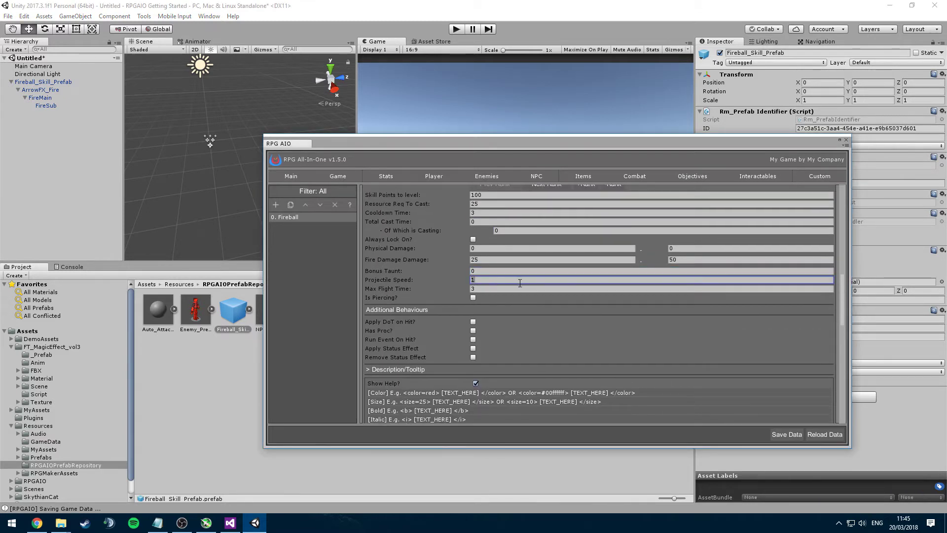
text(10)
scroll(528, 293, down, 3)
key(Tab)
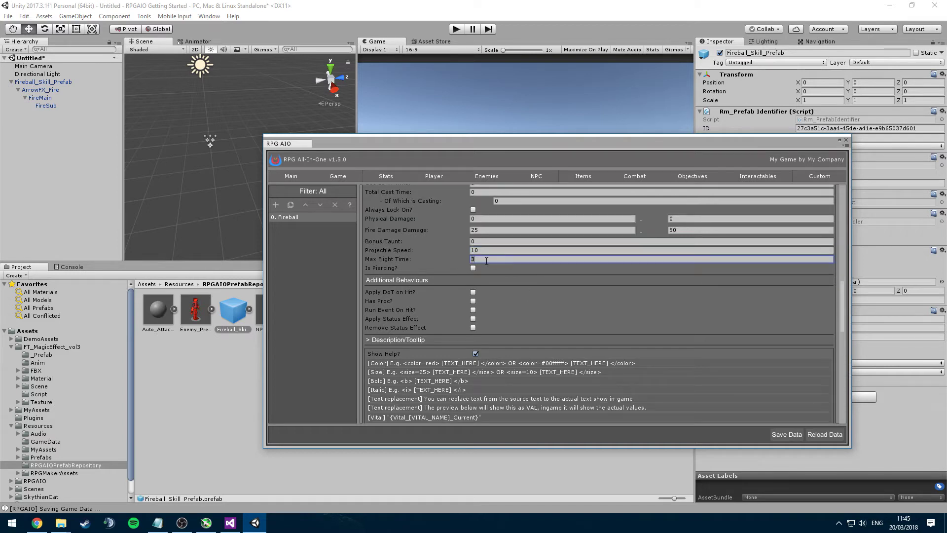
scroll(495, 265, down, 9)
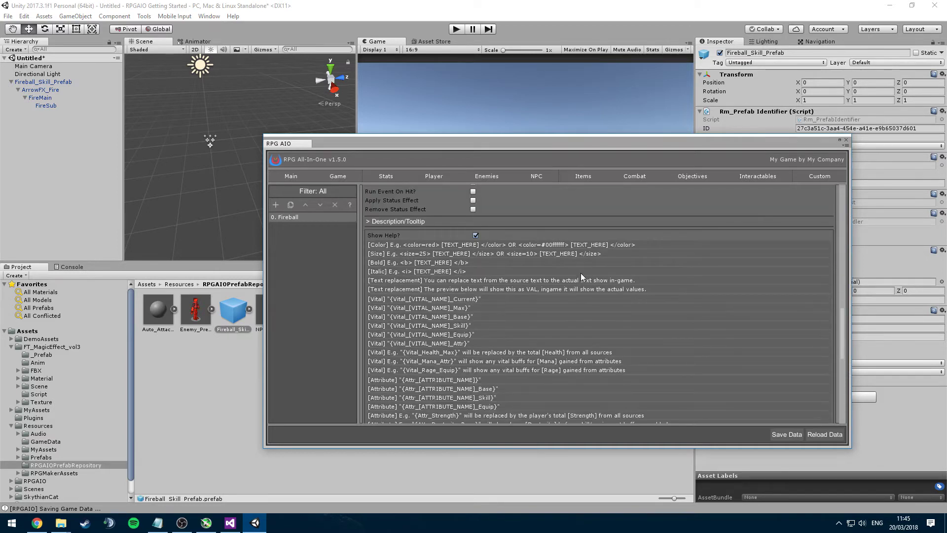
scroll(842, 336, up, 2)
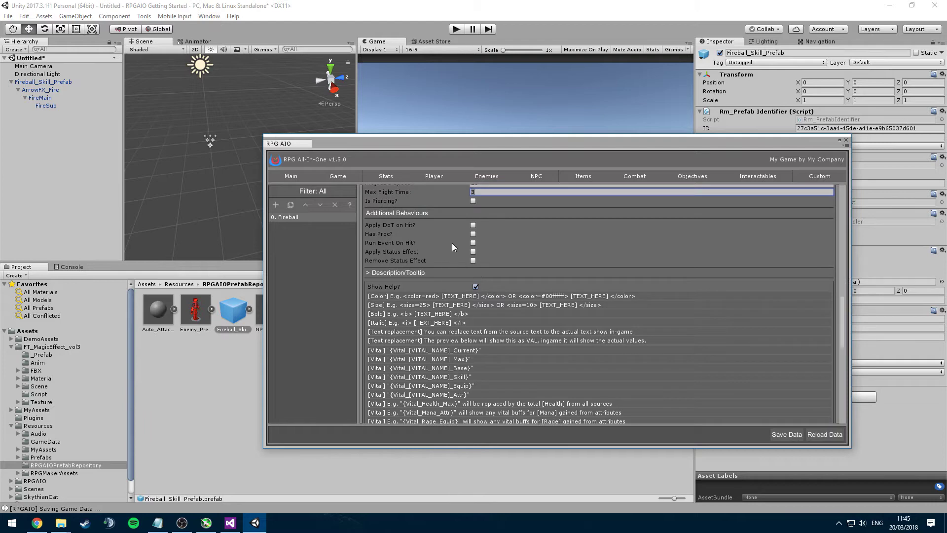
- Enable an On_Hit Knock Back proc on the Fireball
click(473, 225)
click(473, 225)
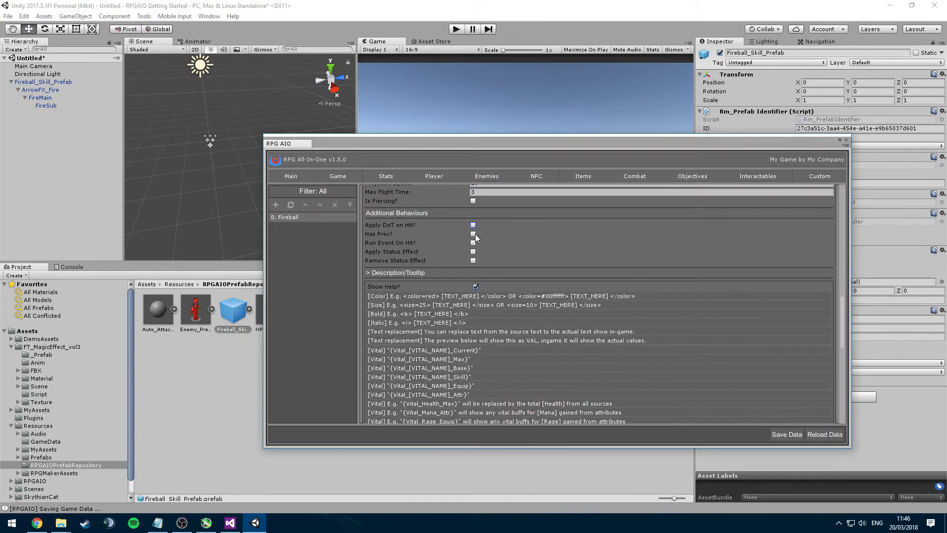
click(473, 234)
click(488, 251)
click(487, 252)
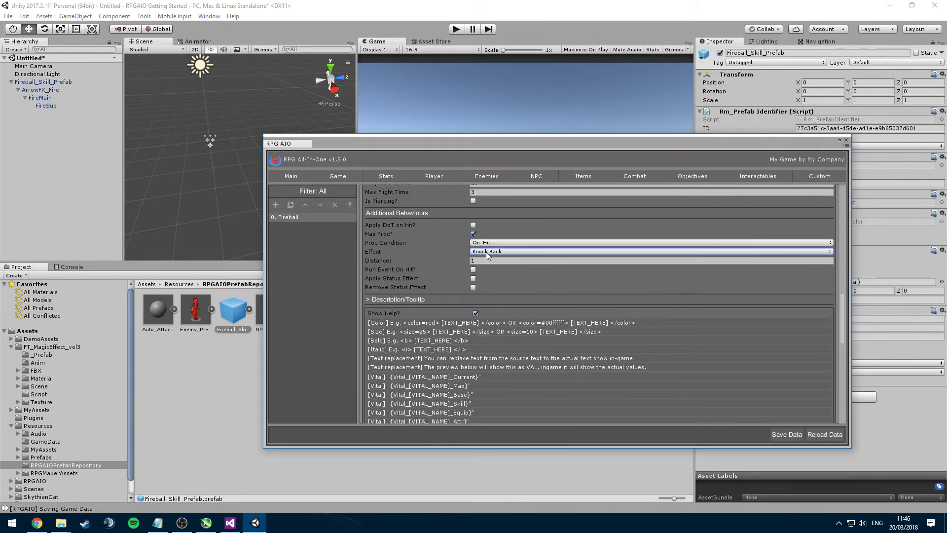
click(473, 234)
click(473, 242)
click(473, 243)
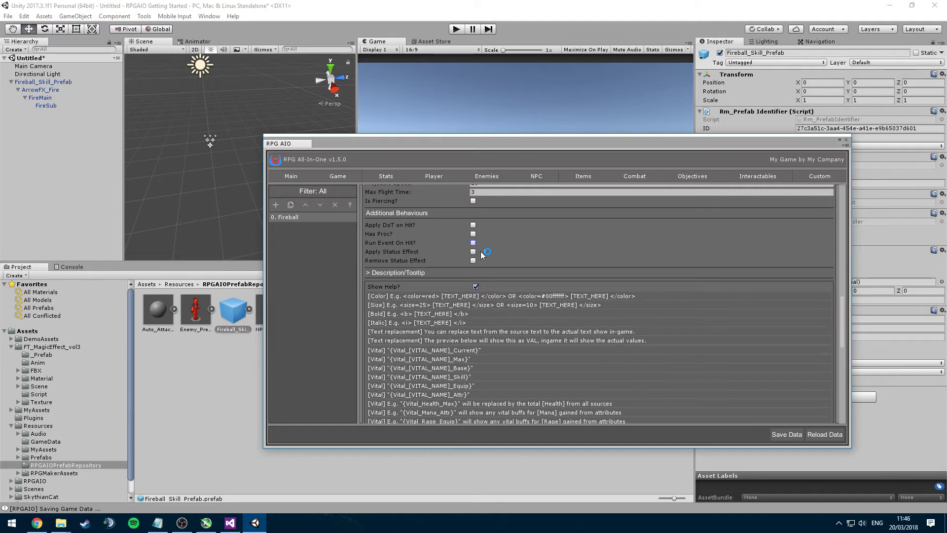
click(473, 233)
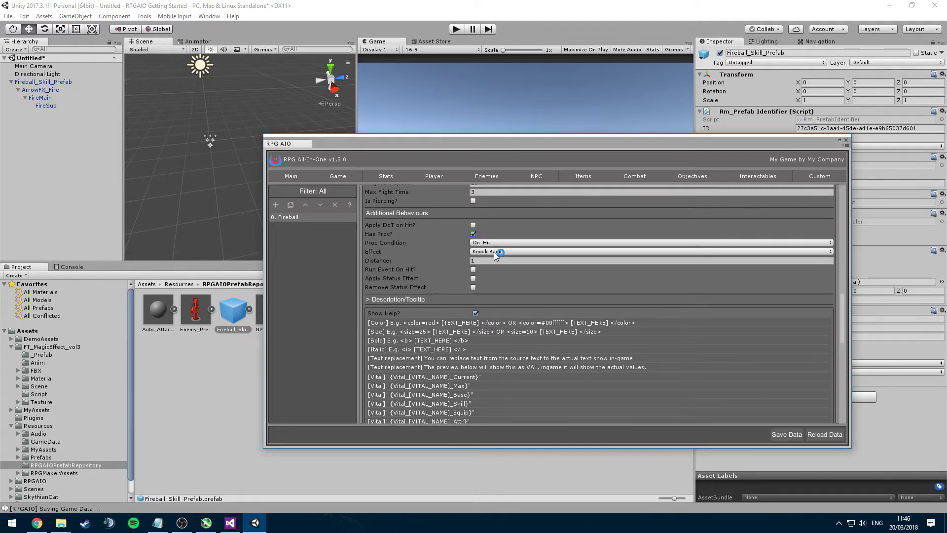
scroll(463, 241, down, 3)
scroll(476, 222, down, 10)
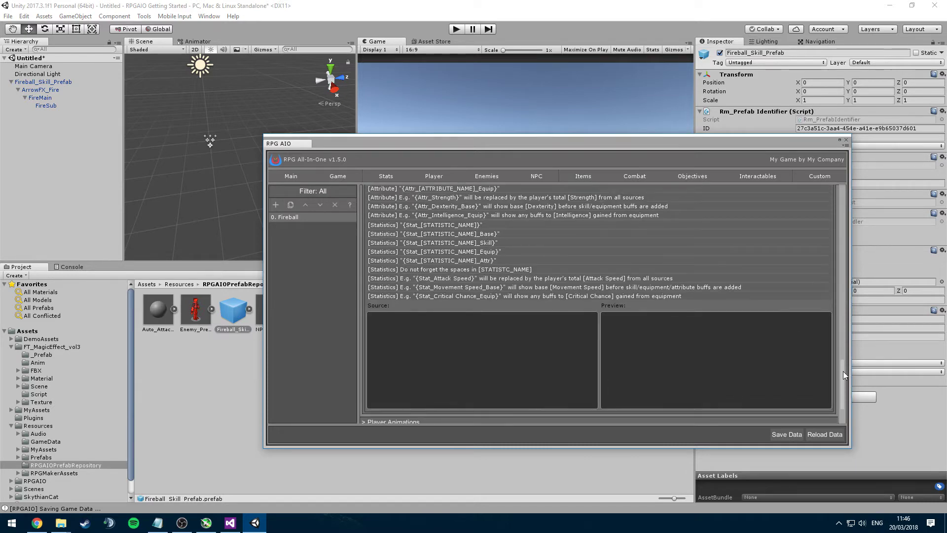
- Move, resize and maximize the RPG AIO window to show the Description/Tooltip area
drag(842, 371, 842, 348)
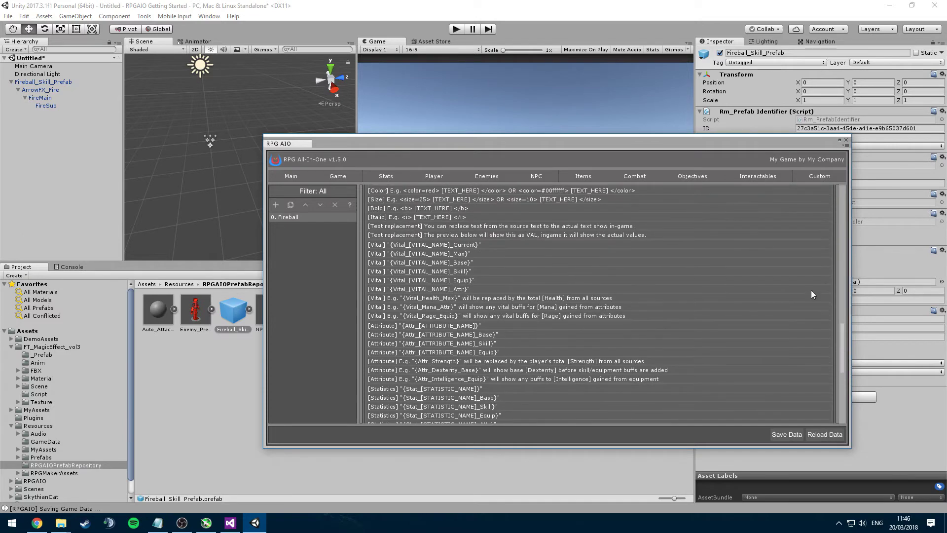
drag(706, 143, 602, 76)
drag(747, 381, 808, 498)
mouse_move(800, 356)
mouse_down()
mouse_move(798, 369)
mouse_move(798, 355)
mouse_up()
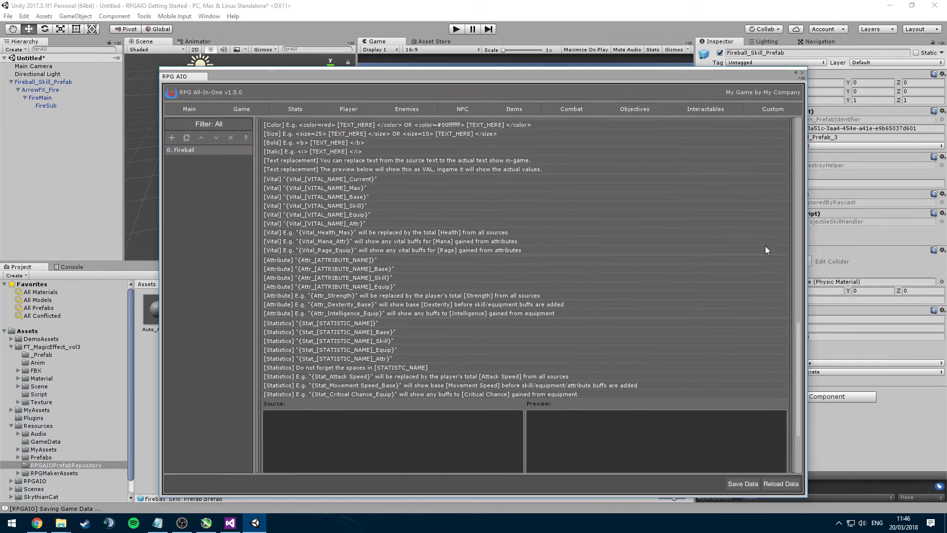
click(795, 73)
scroll(689, 253, up, 2)
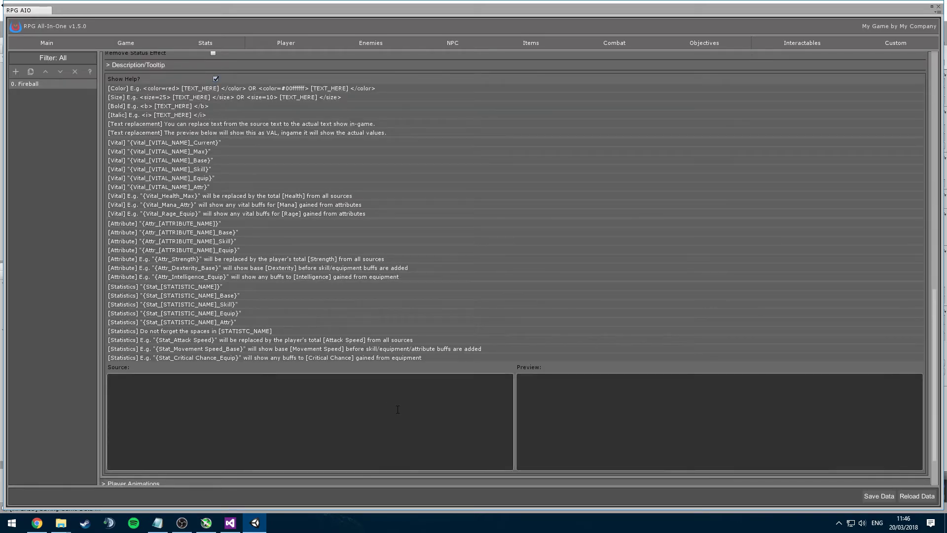
- Enter the italic tooltip text 'Deals fire damage in a fireball'
click(394, 406)
text(Deals fire damage in a fireball.)
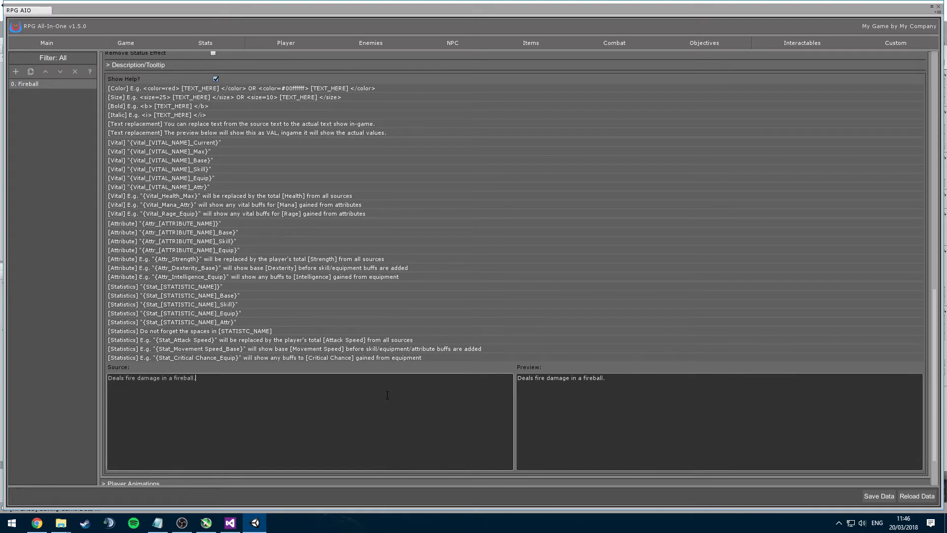
mouse_move(212, 382)
mouse_down()
mouse_move(94, 377)
mouse_move(208, 382)
mouse_up()
key(Home)
text(<i>)
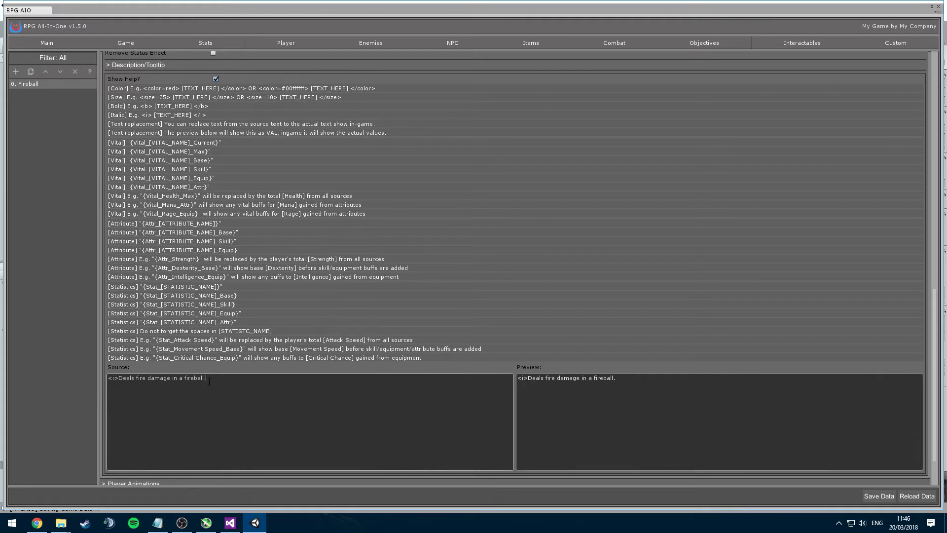
text(>)
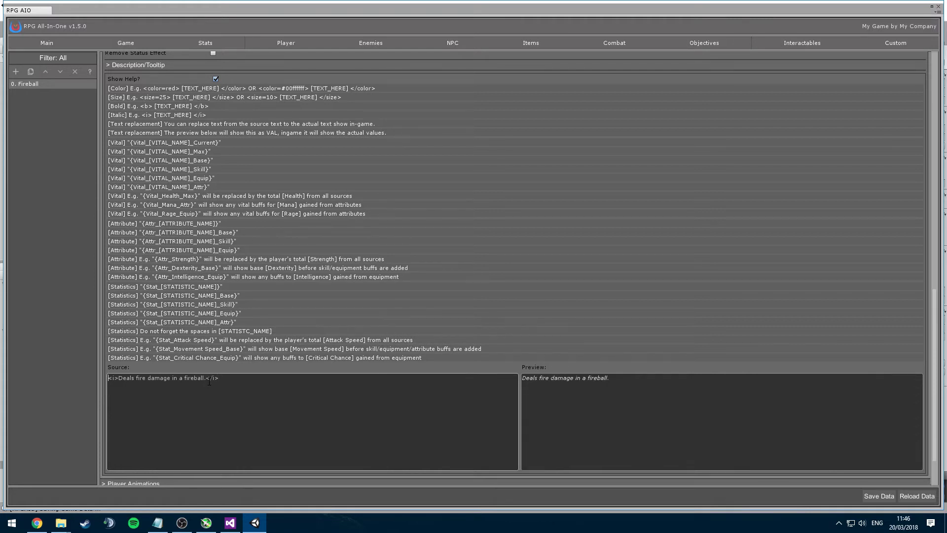
- Add a first line 'Deals <color=red>25-50</color> damage.' above the description
key(Return)
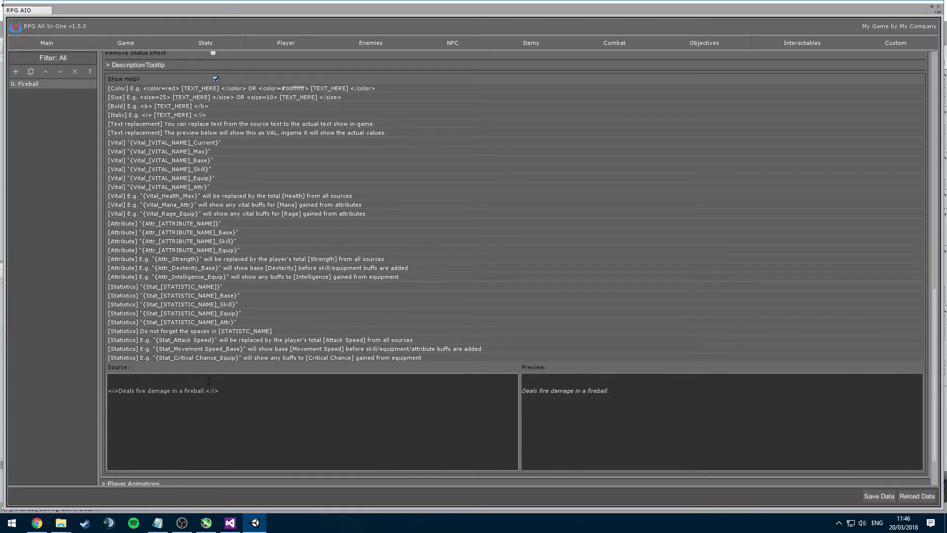
text(Deals 25-50 damage.<color)
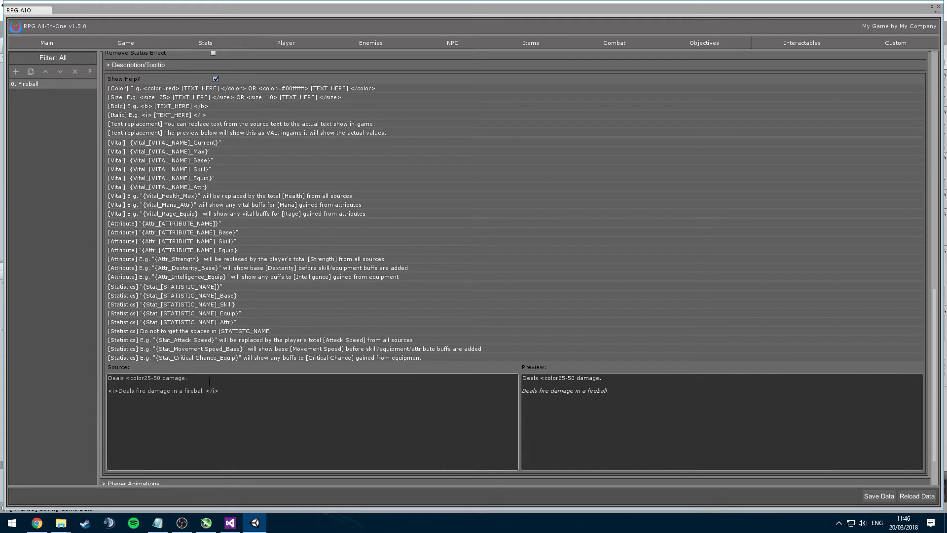
text(=red>)
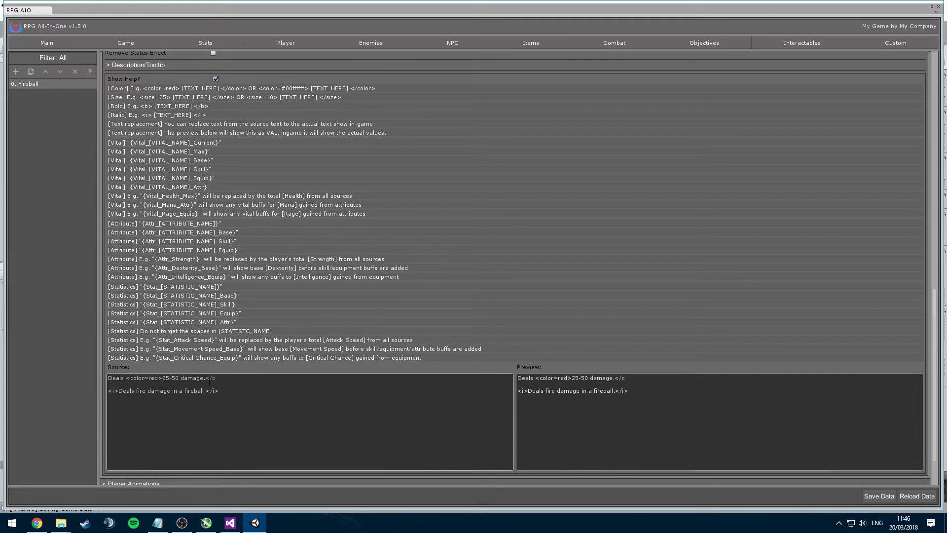
text(ololr)
key(BackSpace)
text(r>)
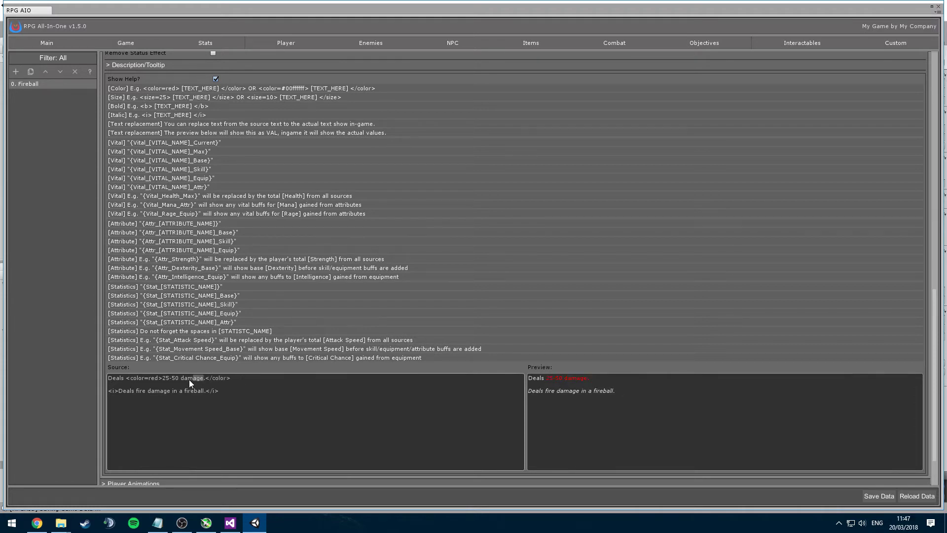
key(ctrl+x)
key(Delete)
key(End)
key(ctrl+v)
key(BackSpace)
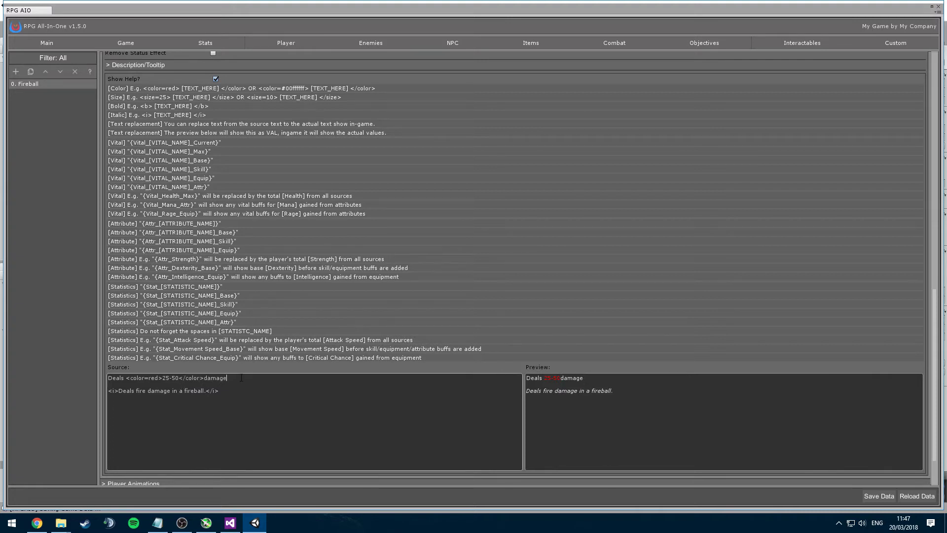
text(.)
click(203, 378)
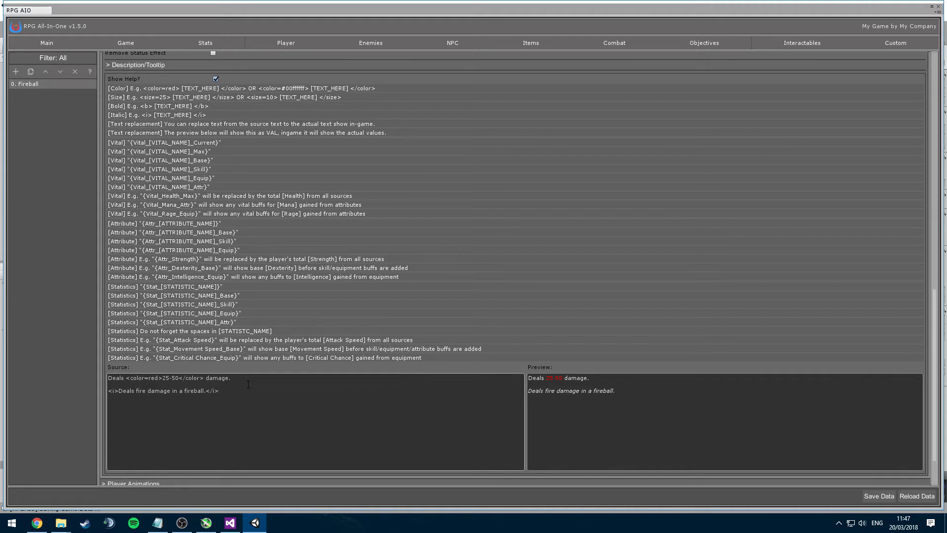
key(Return)
- Type a +{Attr_Endurance} placeholder on a new tooltip line
text({Att)
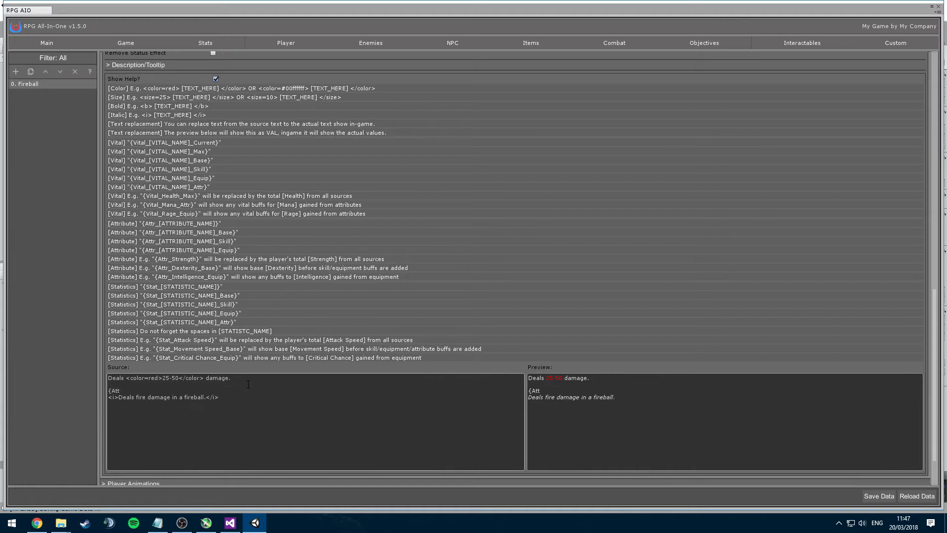
text(r_S)
text(ndurance)
text(})
key(Return)
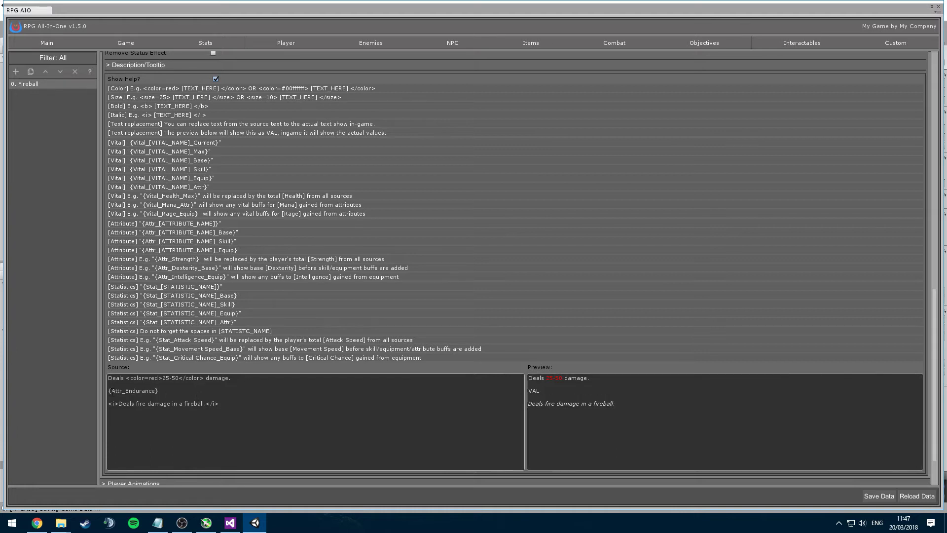
click(112, 392)
text(Bonus)
key(shift+Home)
key(BackSpace)
text(+)
key(BackSpace)
text(damage)
- Move '(+{Attr_Endurance})' into the red span right after 25-50
shift+click(164, 390)
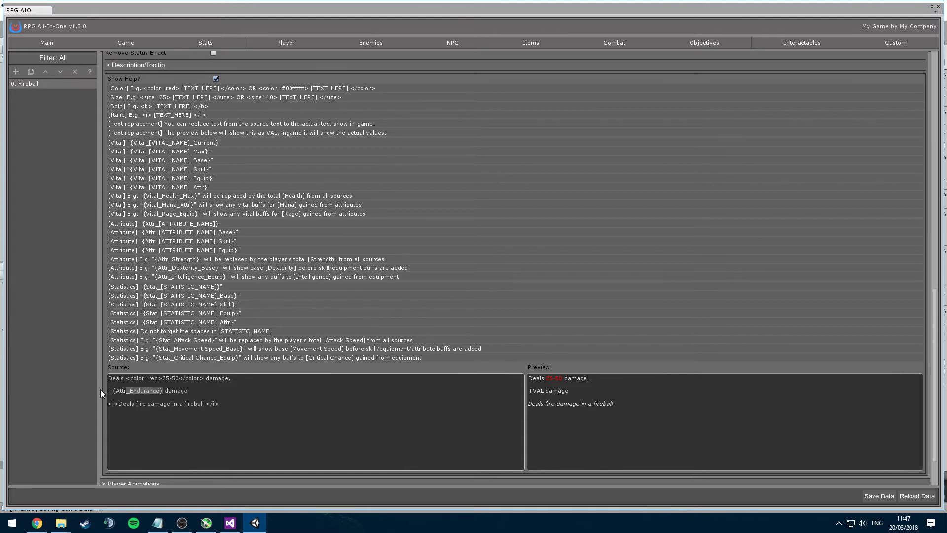
key(BackSpace)
click(178, 376)
key(ctrl+v)
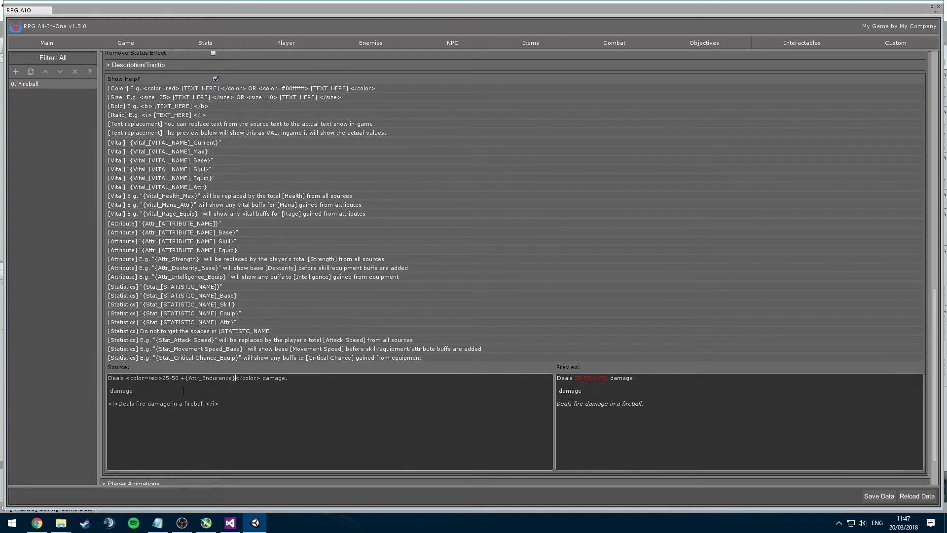
key(BackSpace)
double_click(132, 392)
key(BackSpace)
click(181, 378)
text(()
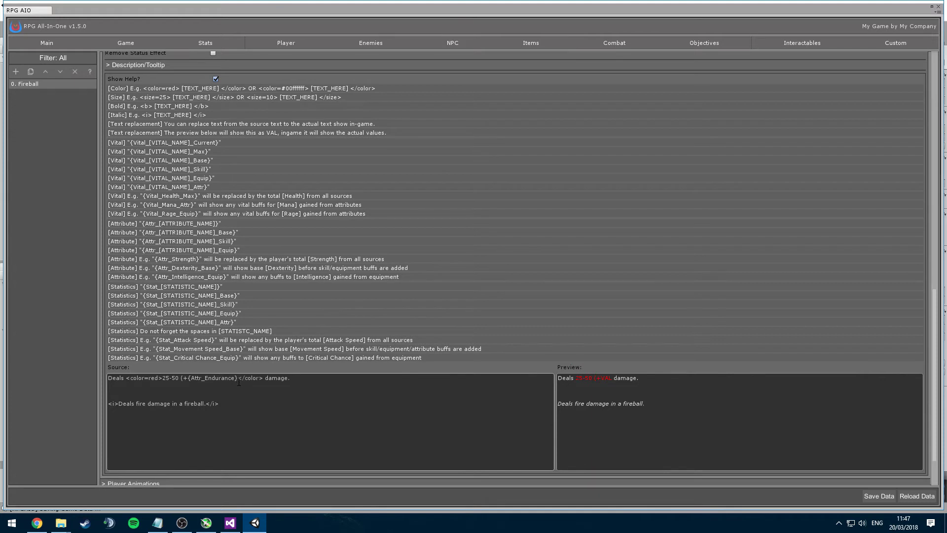
text())
click(238, 400)
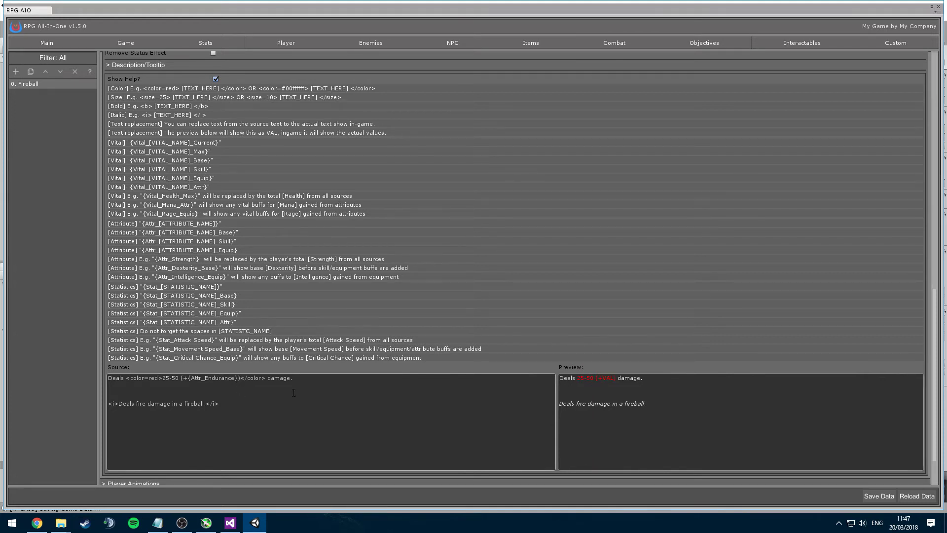
- Open the Fireball's Custom Damage Scaling graph
scroll(740, 291, up, 3)
drag(932, 306, 924, 137)
click(564, 124)
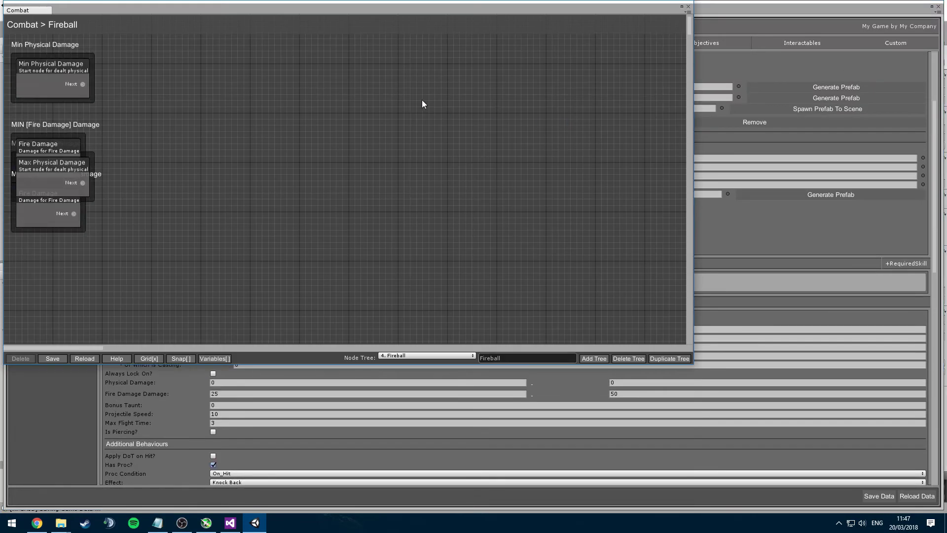
- Spread the stacked damage nodes into two columns on the canvas
drag(60, 152, 199, 204)
drag(41, 216, 62, 297)
drag(52, 168, 65, 174)
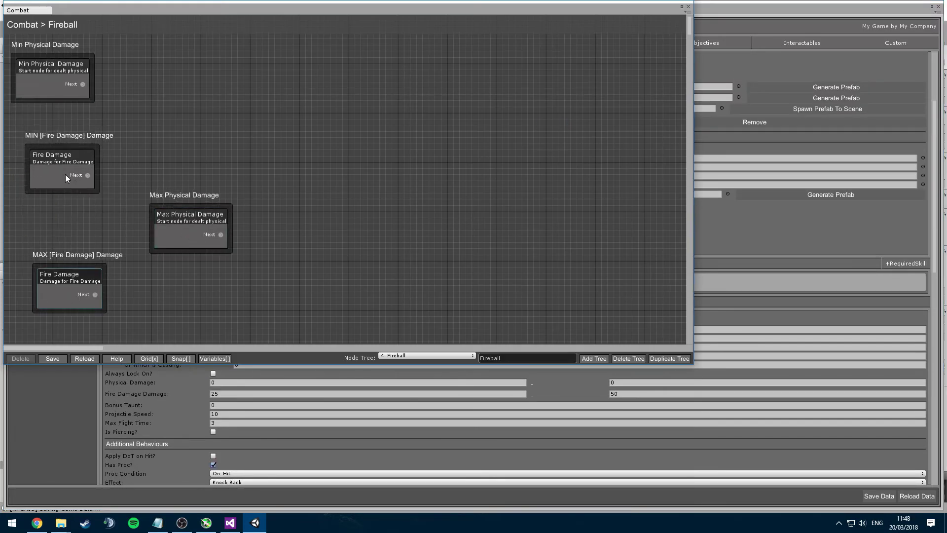
drag(187, 236, 171, 231)
drag(69, 283, 201, 286)
drag(155, 230, 198, 187)
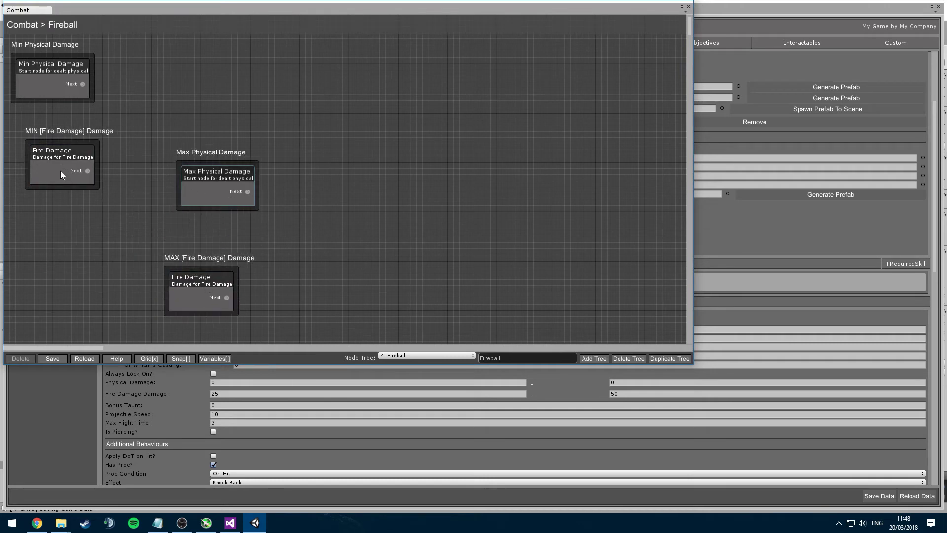
drag(60, 171, 66, 170)
drag(292, 155, 290, 155)
drag(210, 204, 61, 194)
drag(183, 287, 272, 268)
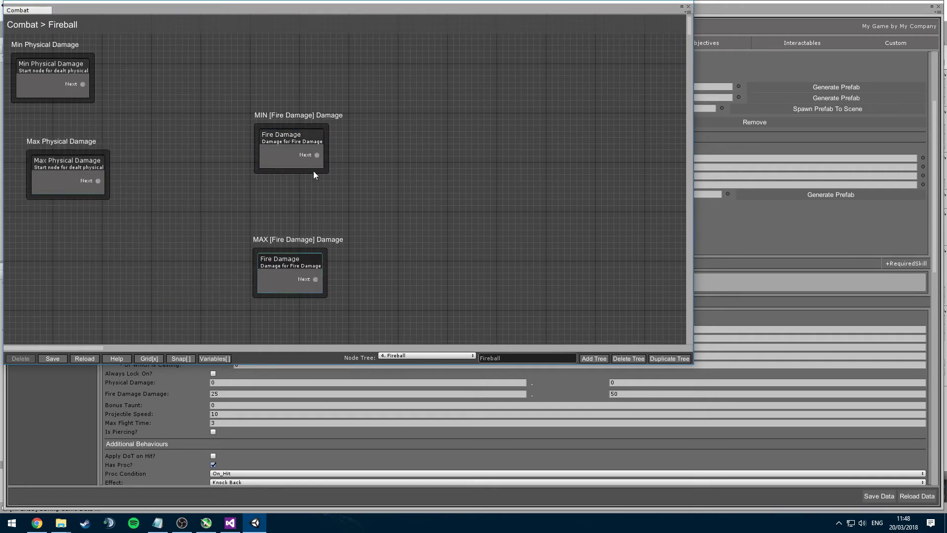
- Add an Add Int Value node and link MIN and MAX Fire Damage outputs into it
drag(317, 155, 437, 194)
text(Add)
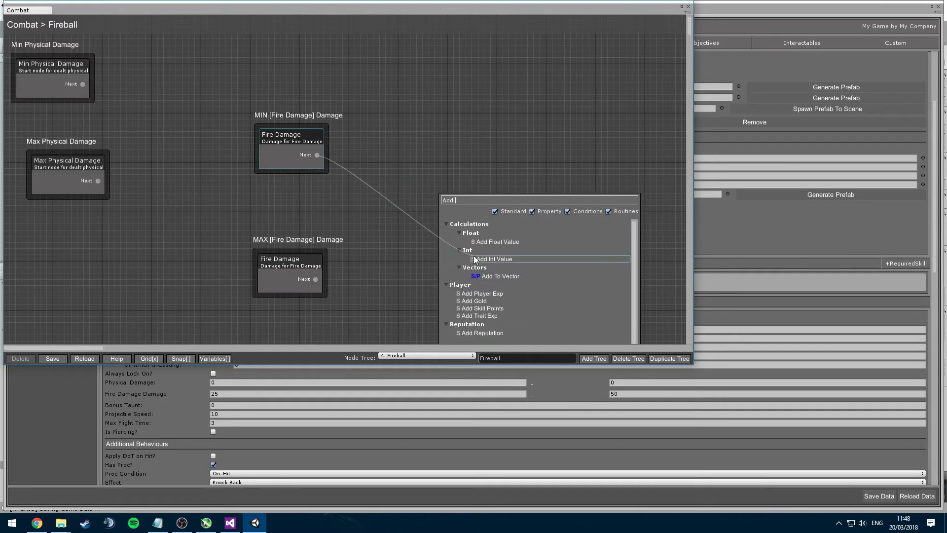
click(488, 259)
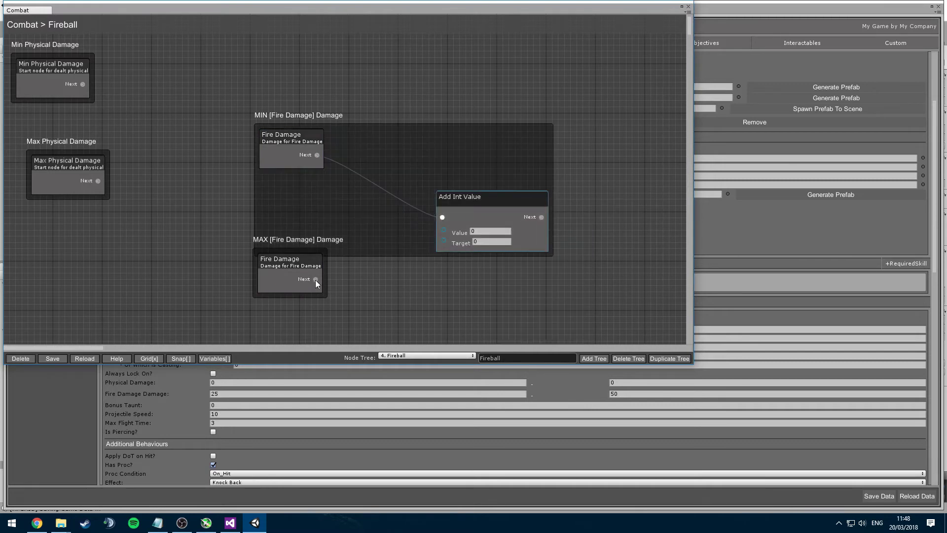
drag(316, 279, 443, 218)
click(443, 218)
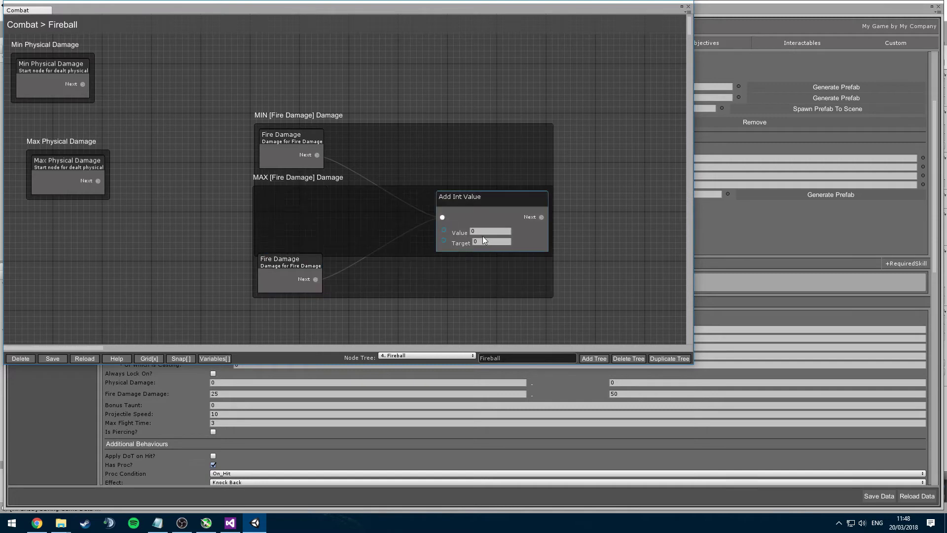
drag(309, 259, 301, 276)
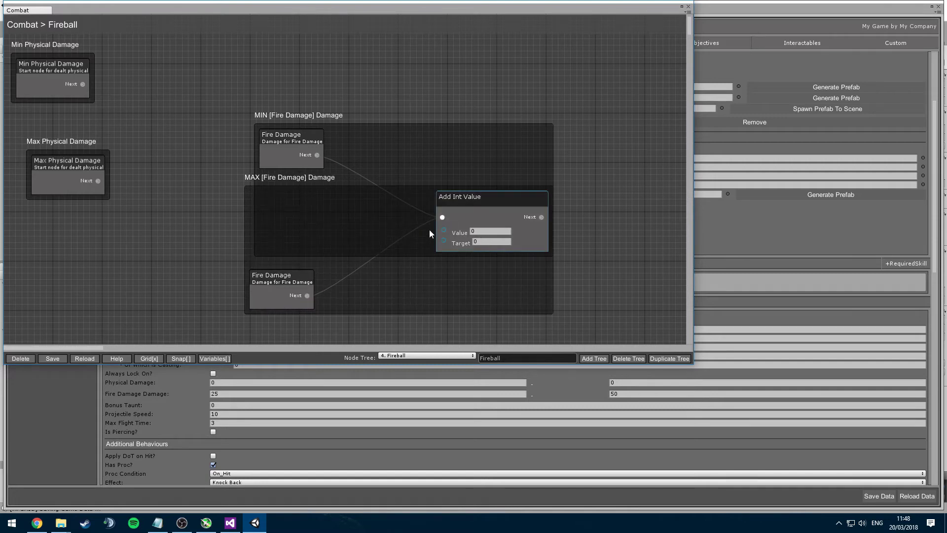
click(310, 295)
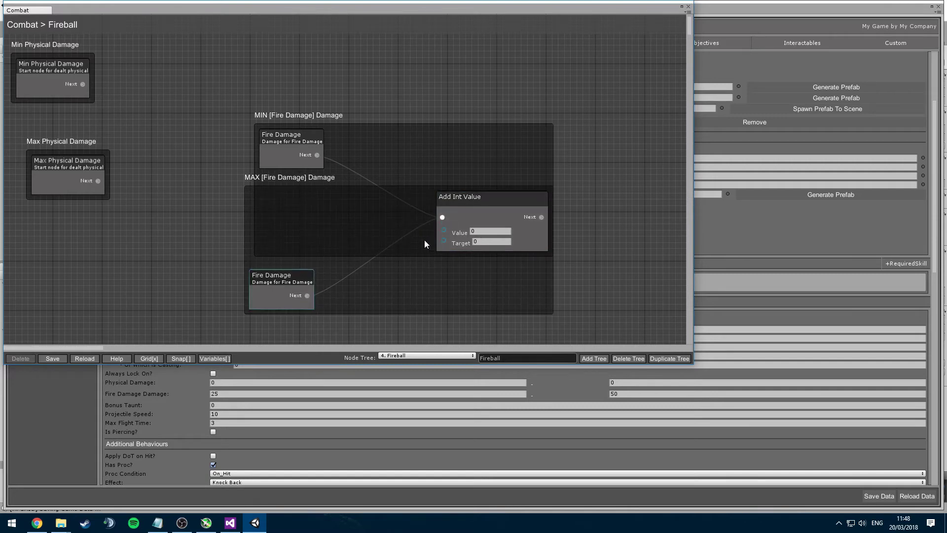
drag(307, 295, 445, 233)
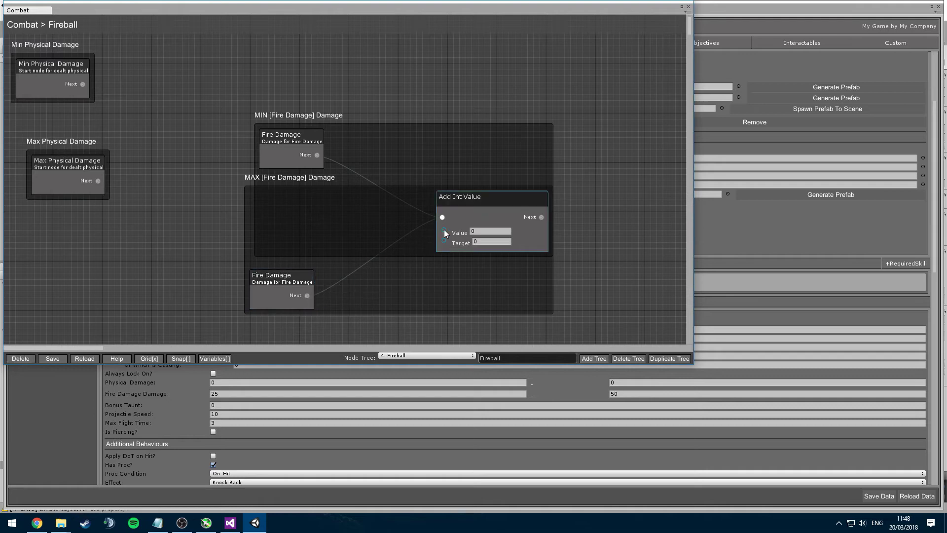
click(471, 232)
drag(289, 275, 197, 266)
drag(289, 136, 227, 97)
- Search the node list for 'node ch' and add a Node Chain - Int node
right_click(415, 274)
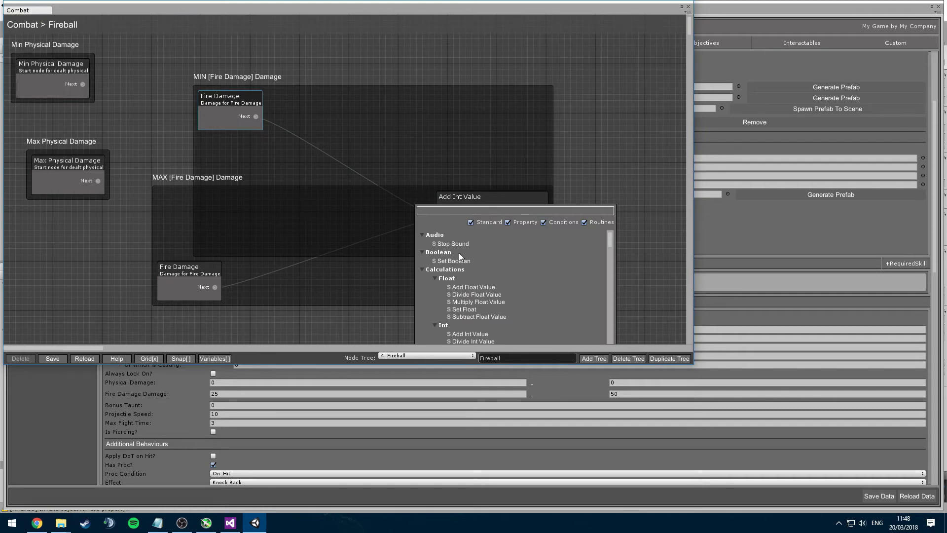
text(res)
click(379, 324)
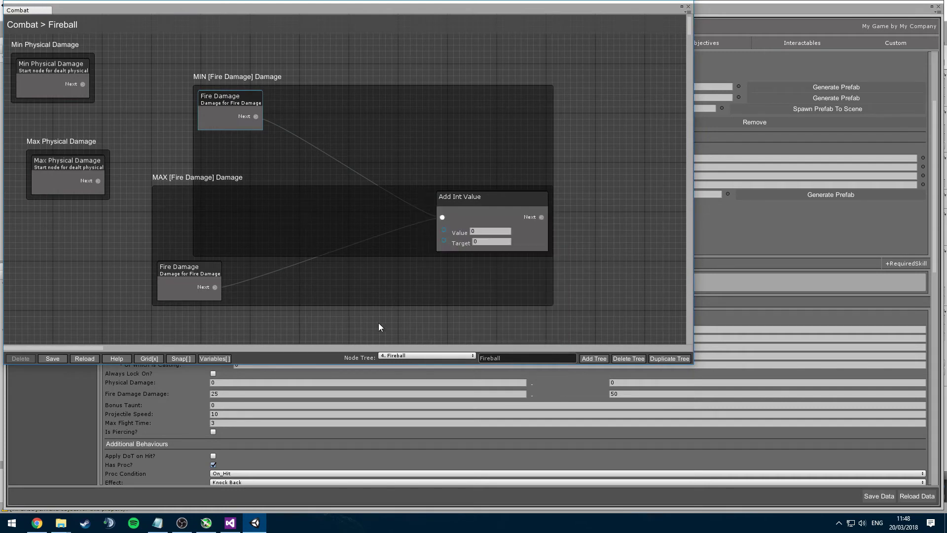
click(219, 358)
click(219, 358)
right_click(389, 276)
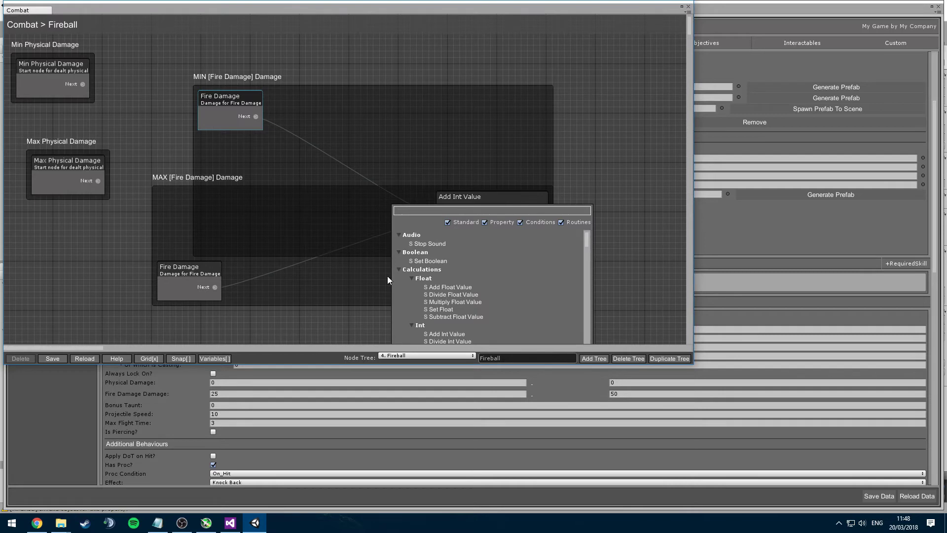
text(add)
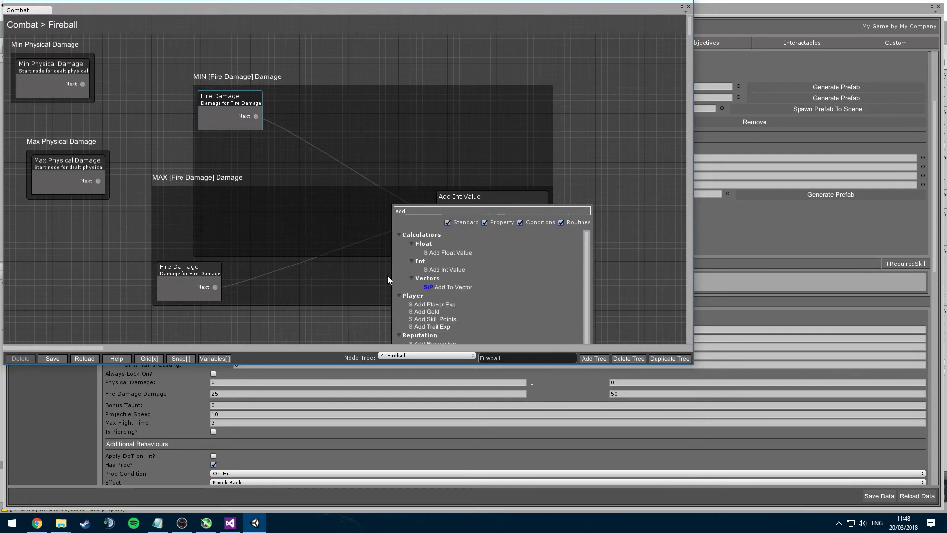
key(BackSpace)
key(BackSpace)
key(BackSpace)
text(node ch)
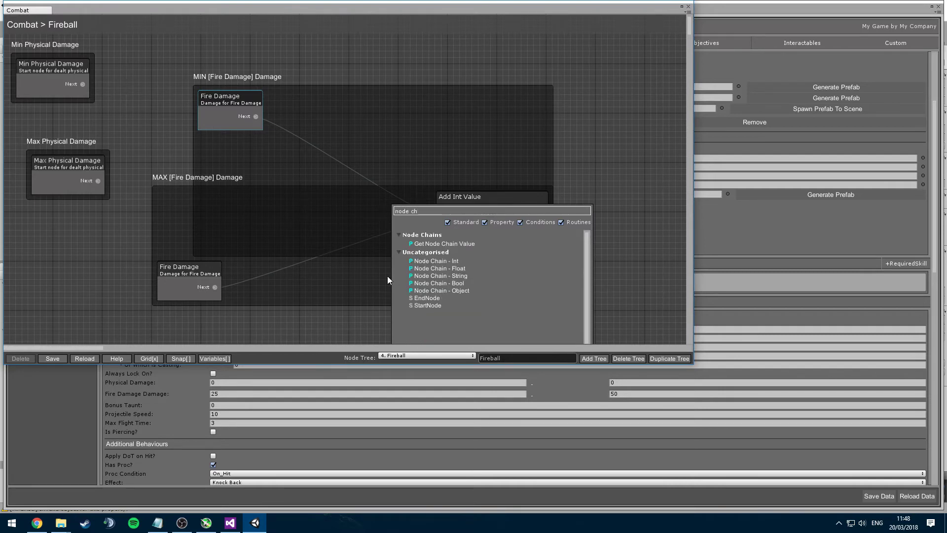
click(444, 260)
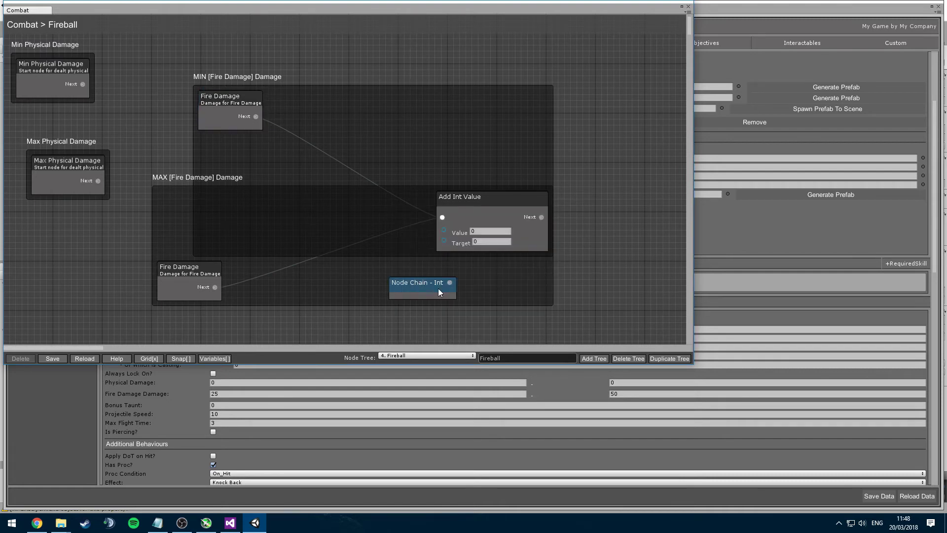
drag(440, 292, 400, 288)
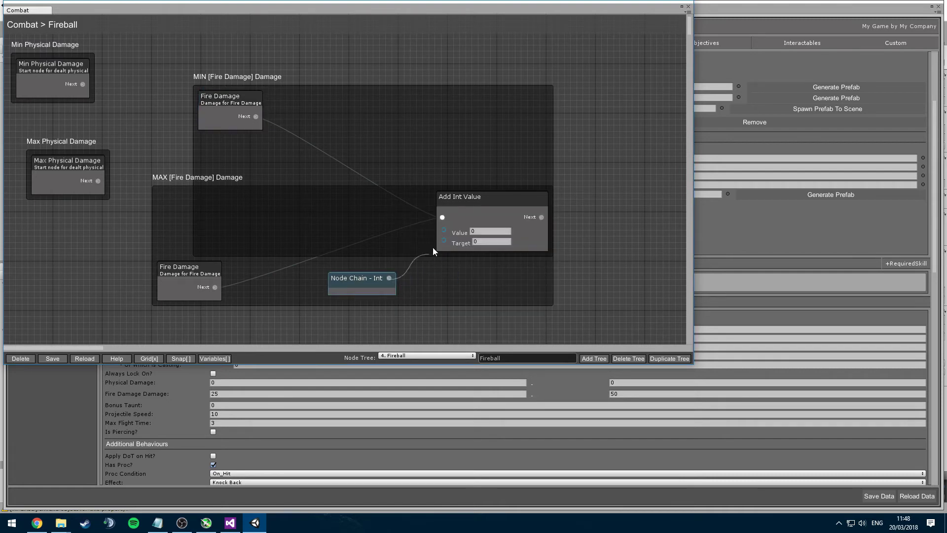
- Wire Node Chain - Int into Add Int Value's Target input, leaving Value at 0
drag(433, 248, 443, 231)
drag(374, 280, 355, 282)
click(488, 241)
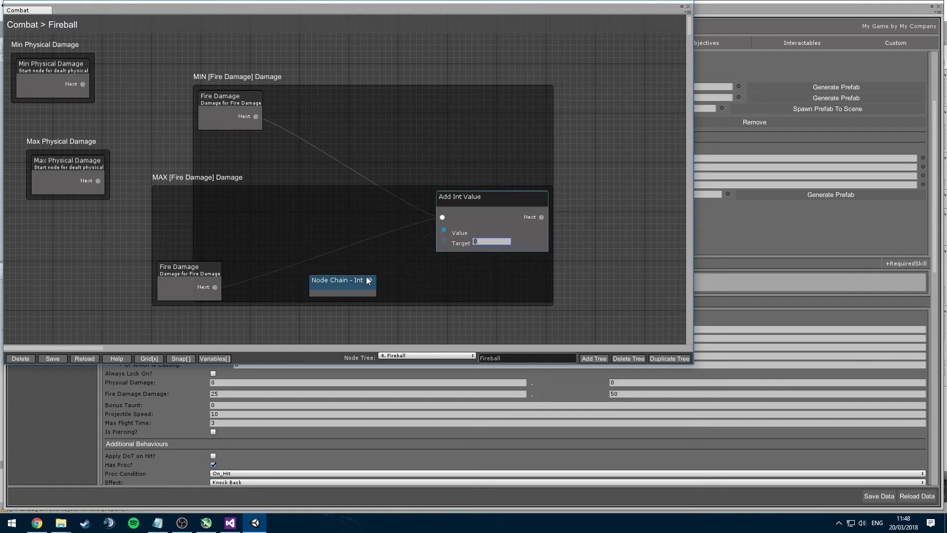
drag(368, 280, 443, 241)
click(444, 230)
click(553, 223)
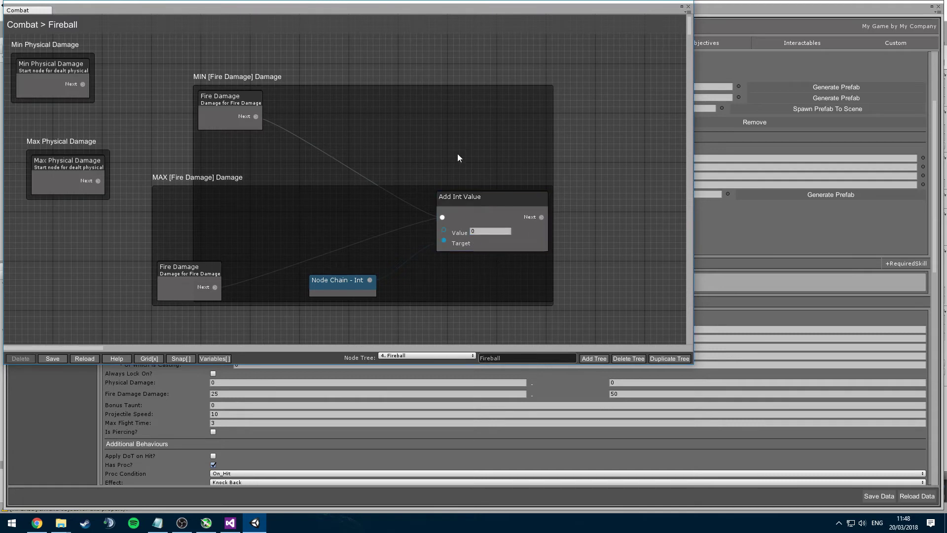
right_click(458, 150)
- Add an Attacker variable node inside the MAX group of the Fireball graph
click(427, 139)
click(228, 359)
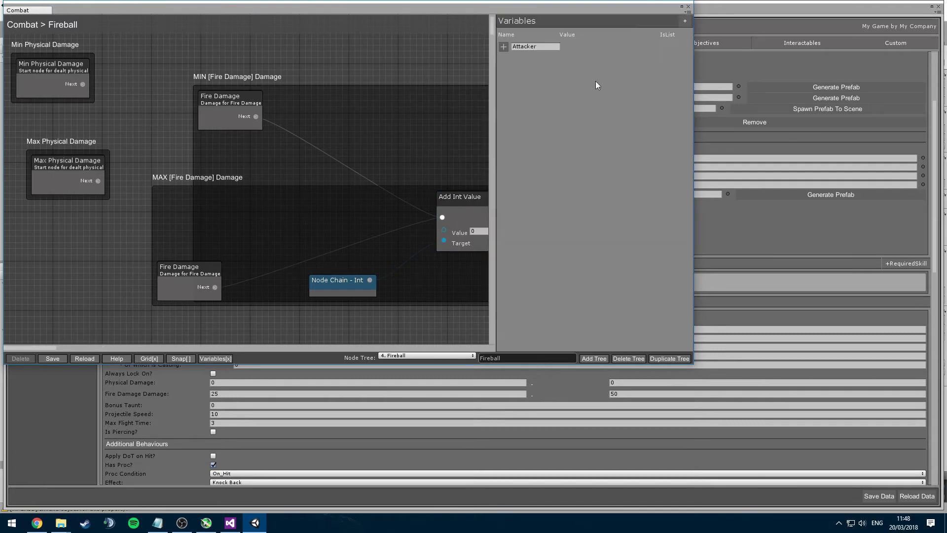
click(505, 49)
drag(80, 77, 297, 223)
click(330, 222)
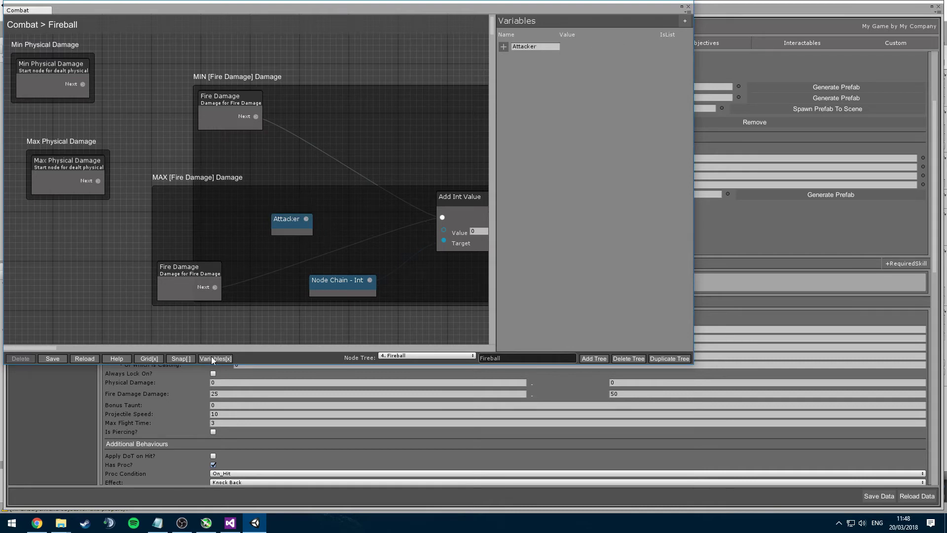
click(215, 359)
- Add a Player Attribute Total node beside Attacker and try linking them
right_click(351, 215)
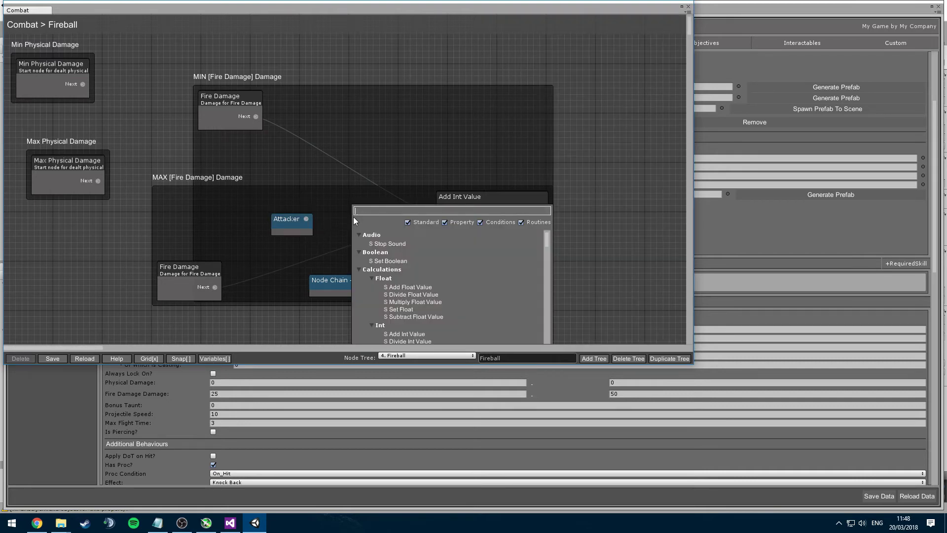
text(get at)
key(BackSpace)
key(BackSpace)
key(BackSpace)
key(BackSpace)
key(BackSpace)
key(BackSpace)
text(attri)
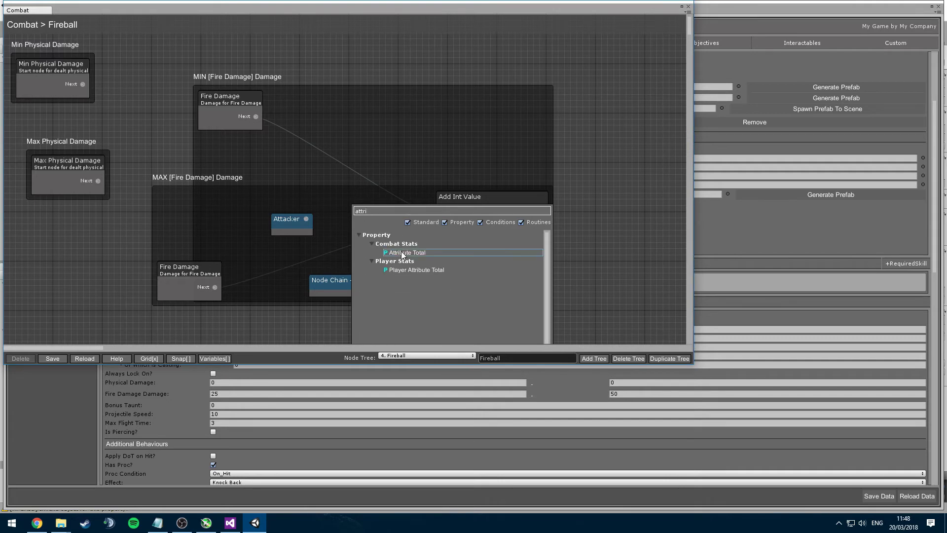
click(402, 269)
drag(396, 219, 401, 150)
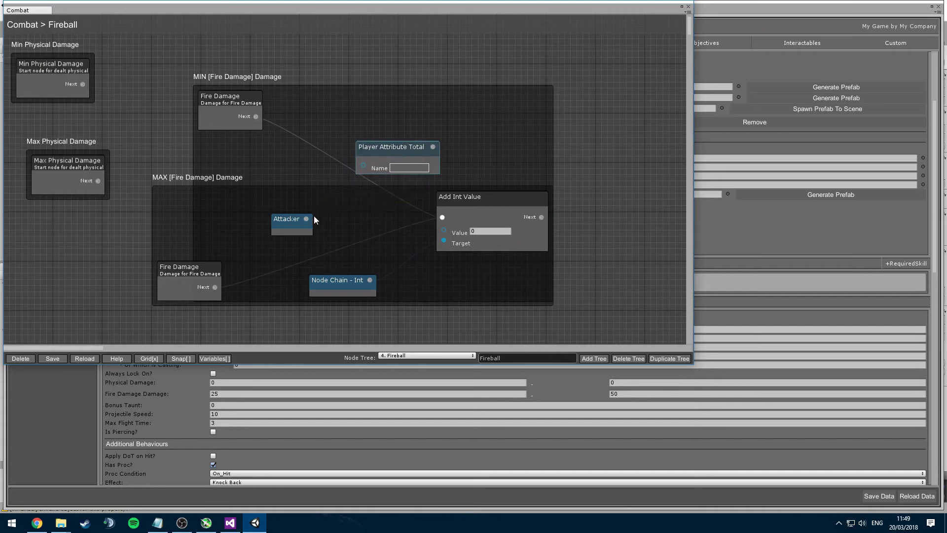
drag(306, 218, 363, 164)
- Replace Player Attribute Total with an Attribute Total node placed beside Attacker
right_click(408, 124)
text(attrib)
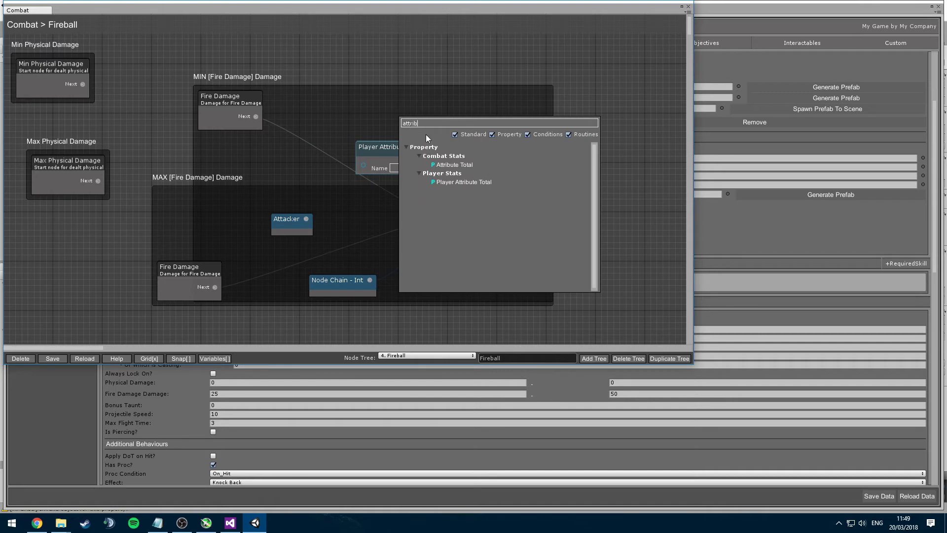
click(456, 166)
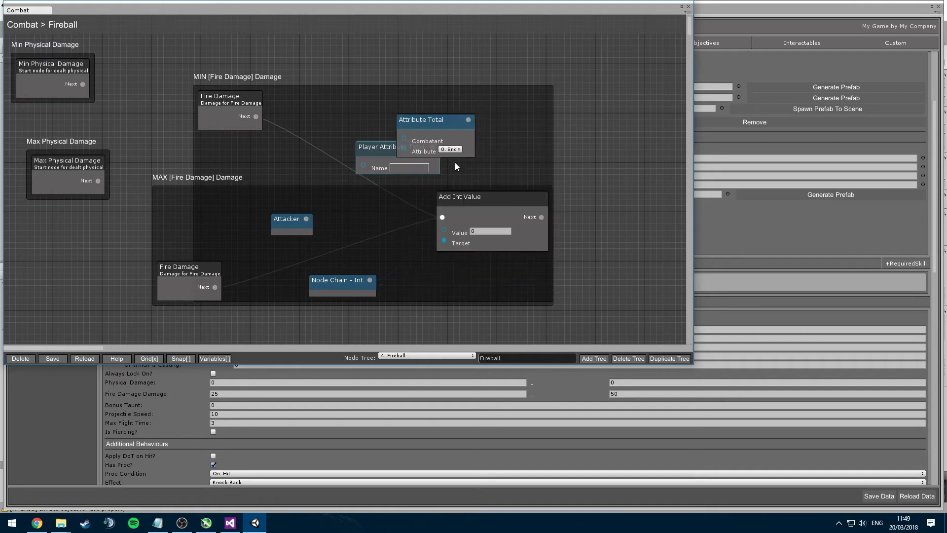
click(379, 149)
key(Delete)
drag(433, 118, 372, 178)
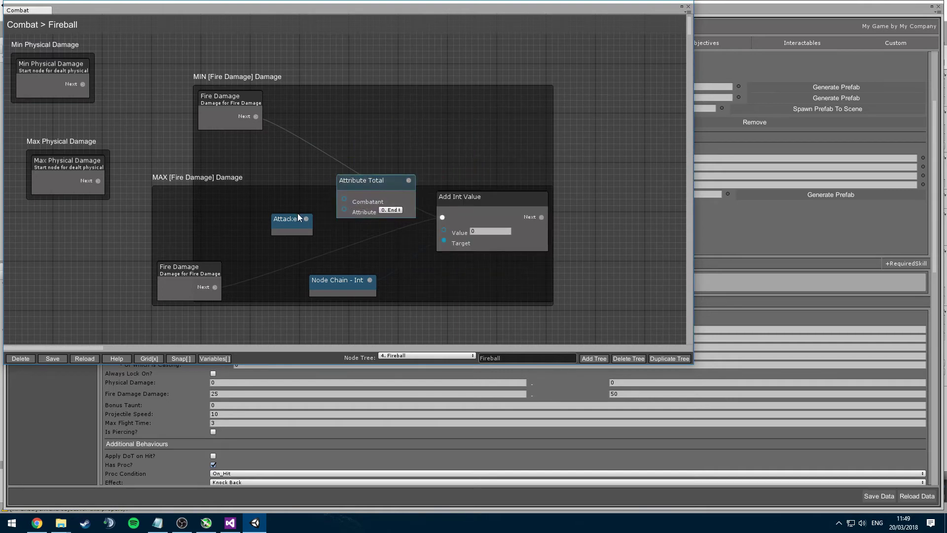
- Connect Attacker to Attribute Total's Combatant input, keeping the attribute at 0. End
click(308, 220)
click(344, 199)
click(246, 223)
drag(363, 189, 316, 196)
drag(277, 223, 206, 225)
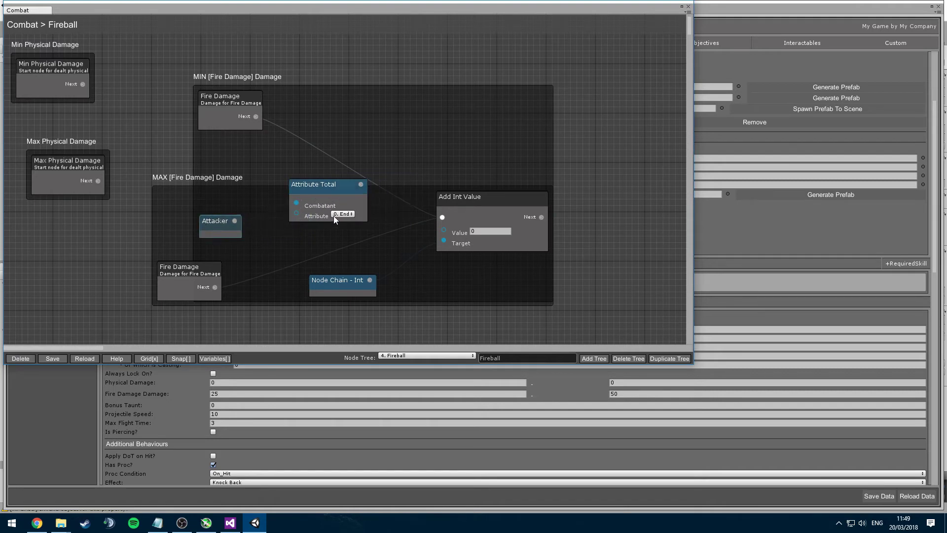
click(340, 215)
click(354, 227)
- Wire Attribute Total into Add Int Value's Value, tidy the MAX group, save and close
drag(361, 185, 444, 231)
drag(342, 187, 342, 238)
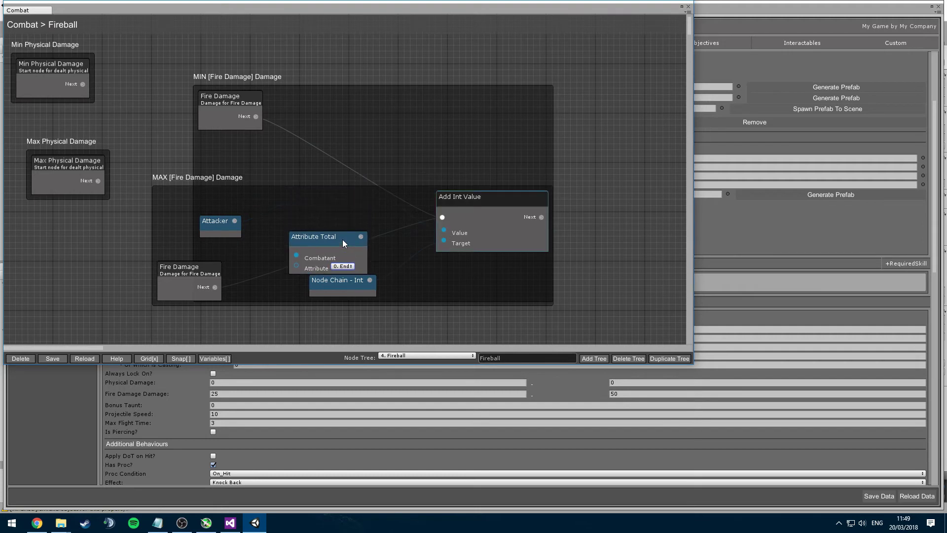
drag(455, 200, 456, 178)
click(243, 258)
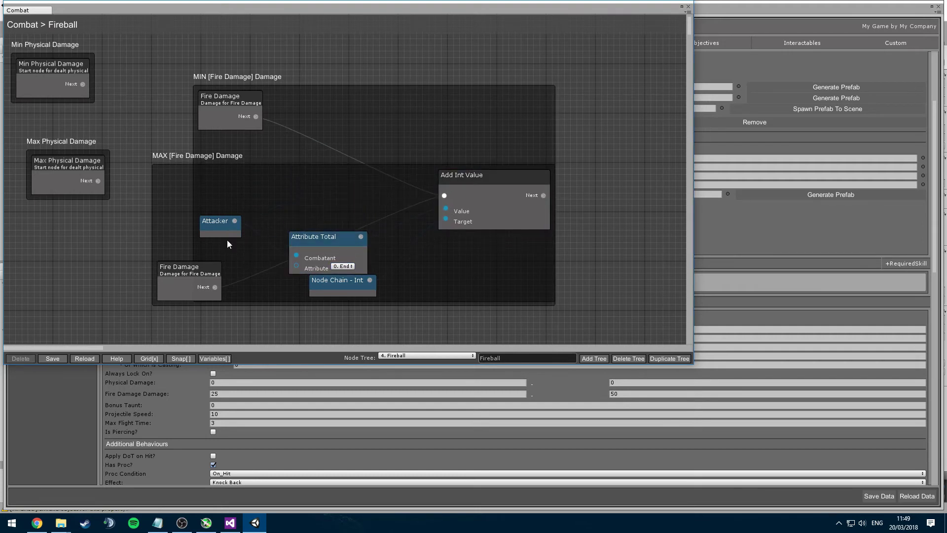
drag(226, 233, 236, 173)
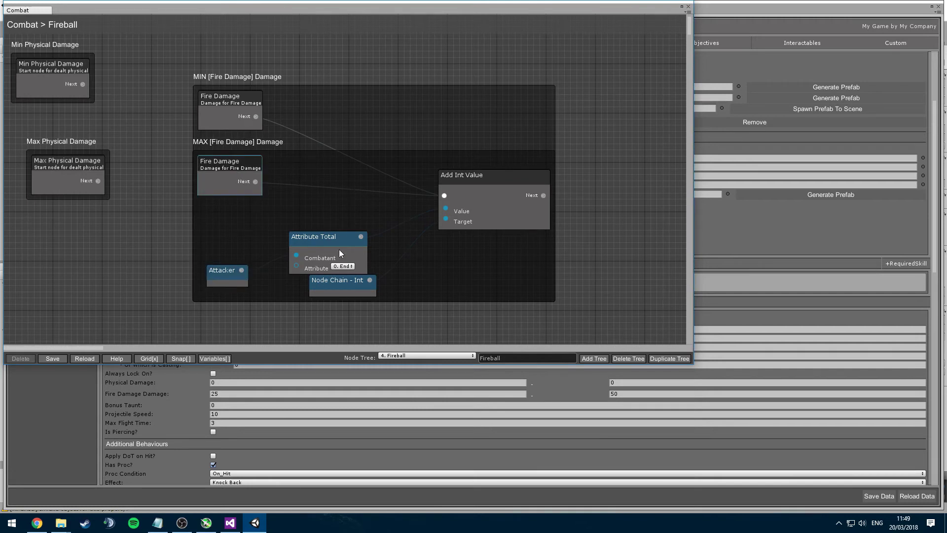
drag(339, 239, 334, 232)
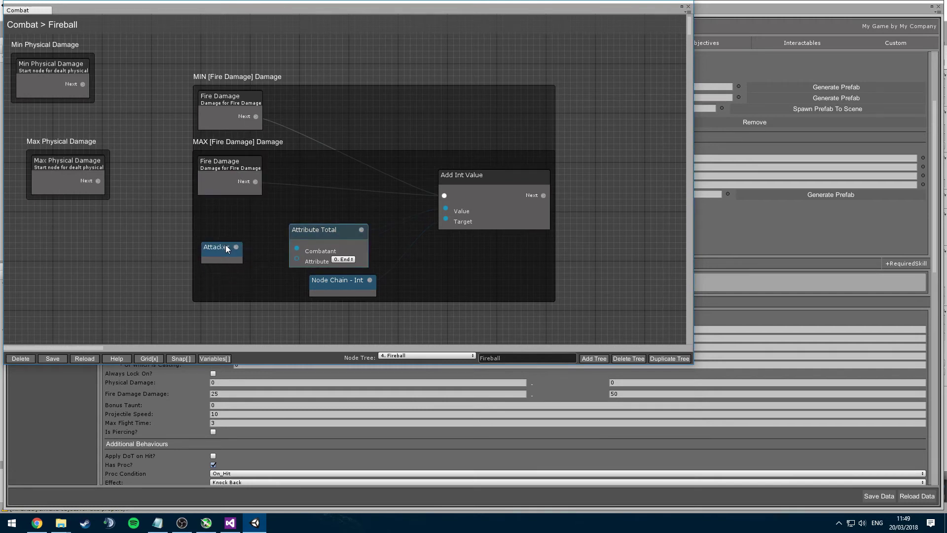
click(226, 246)
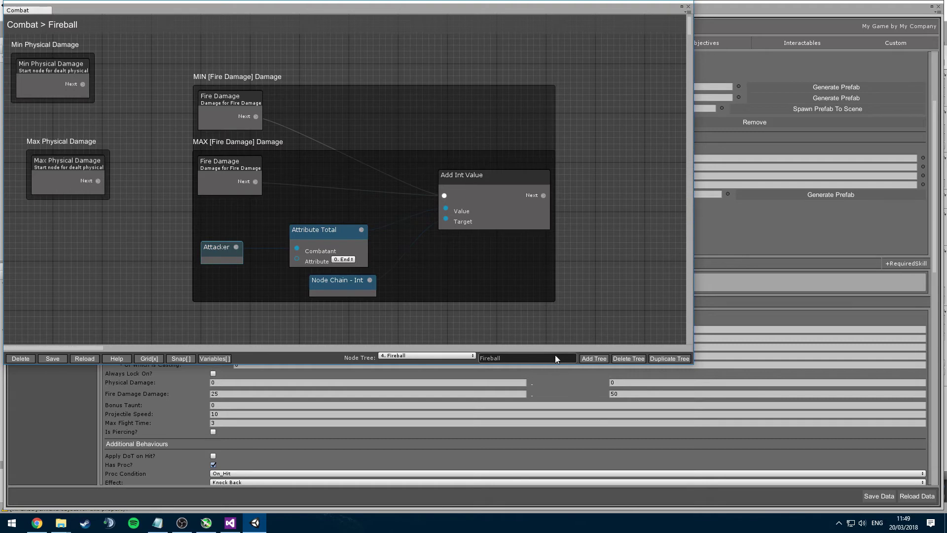
click(53, 359)
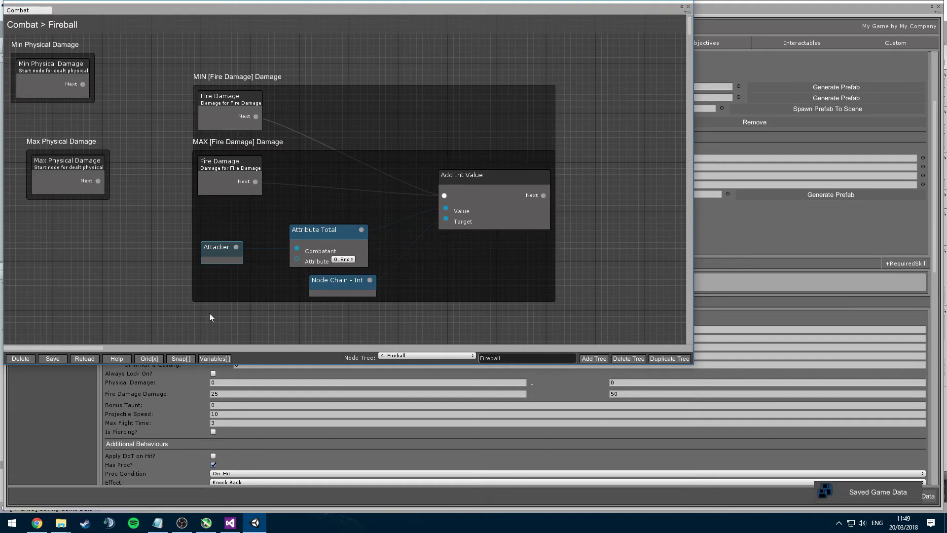
click(689, 7)
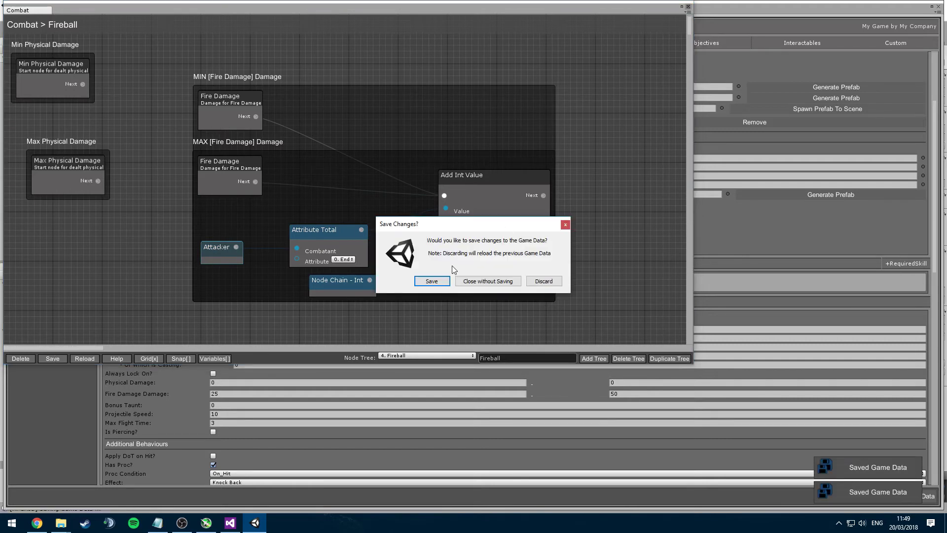
- Keep the graph changes on closing and scroll down to the Fireball's Description/Tooltip
click(436, 285)
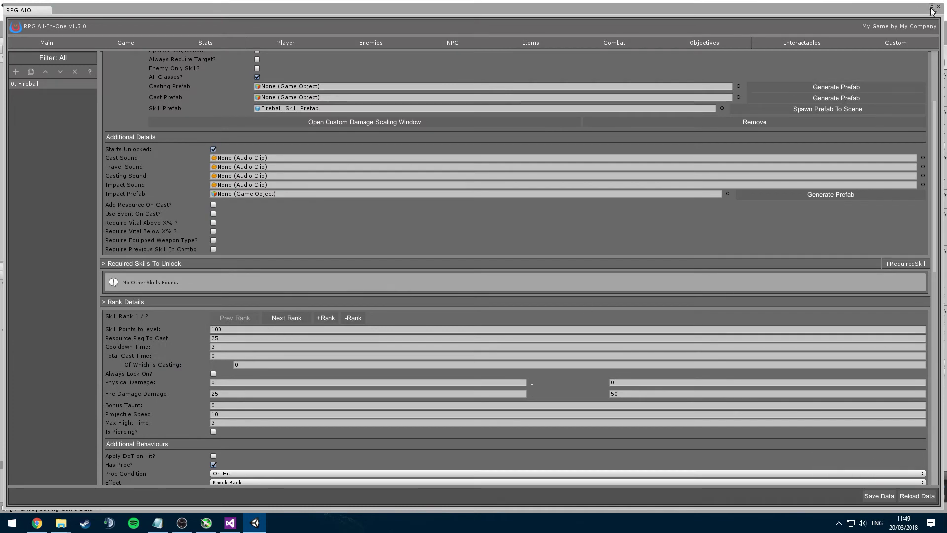
scroll(919, 263, down, 15)
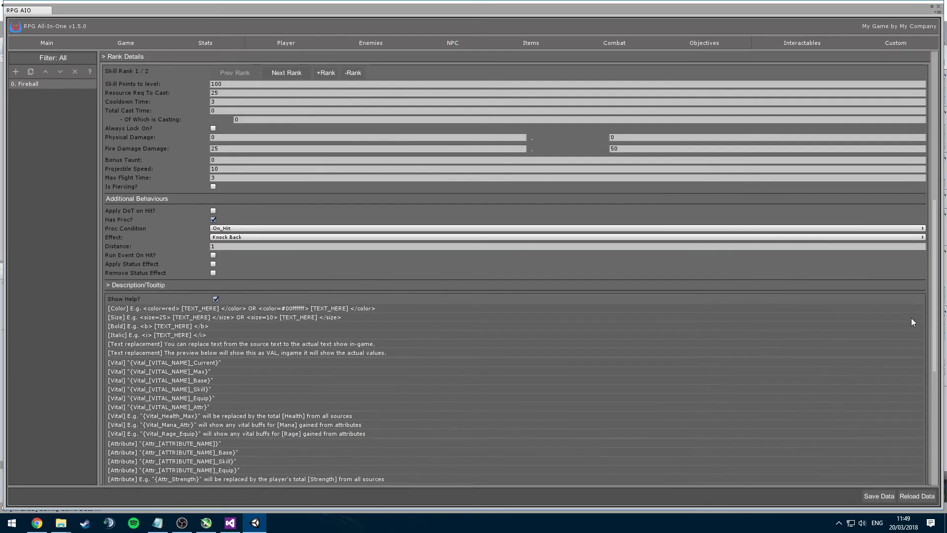
scroll(901, 396, down, 3)
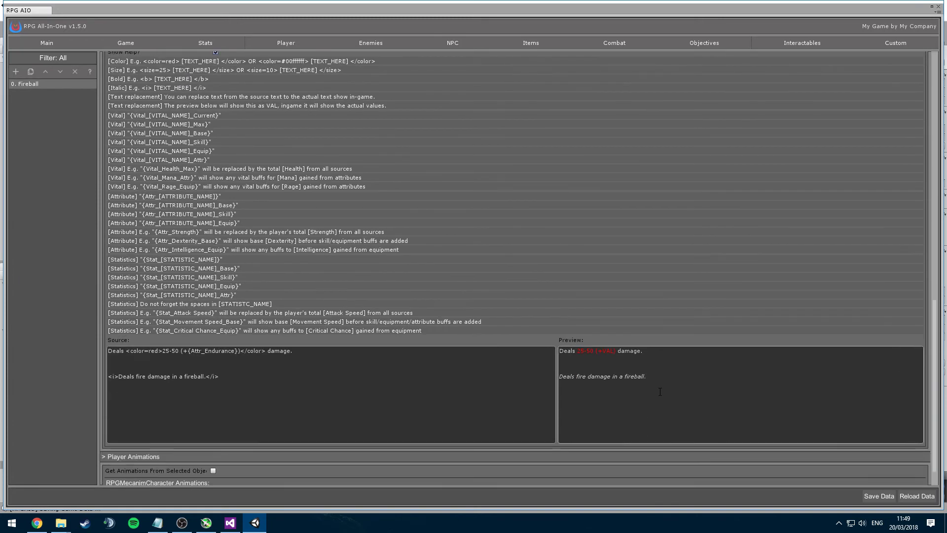
- Delete two empty lines in the tooltip Source so the fire-damage description follows the damage line
click(237, 370)
click(222, 366)
key(BackSpace)
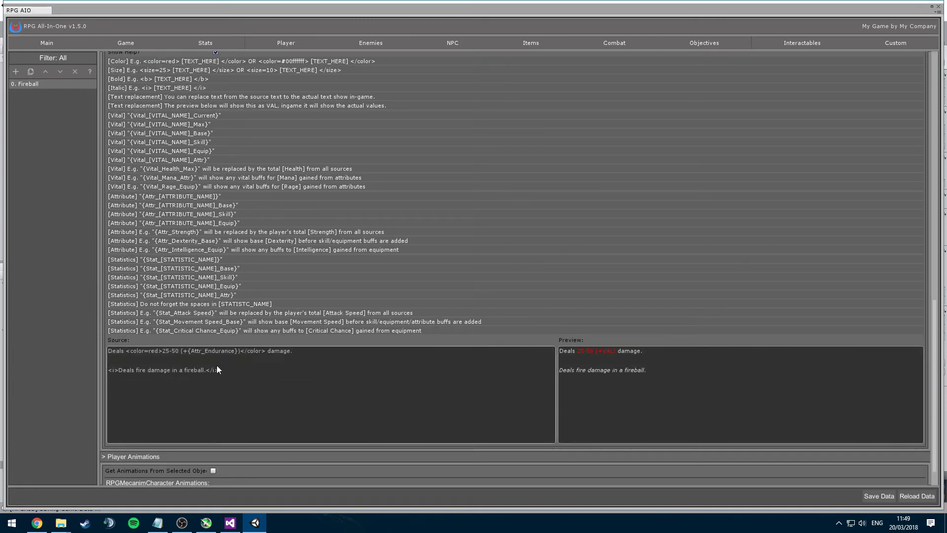
key(BackSpace)
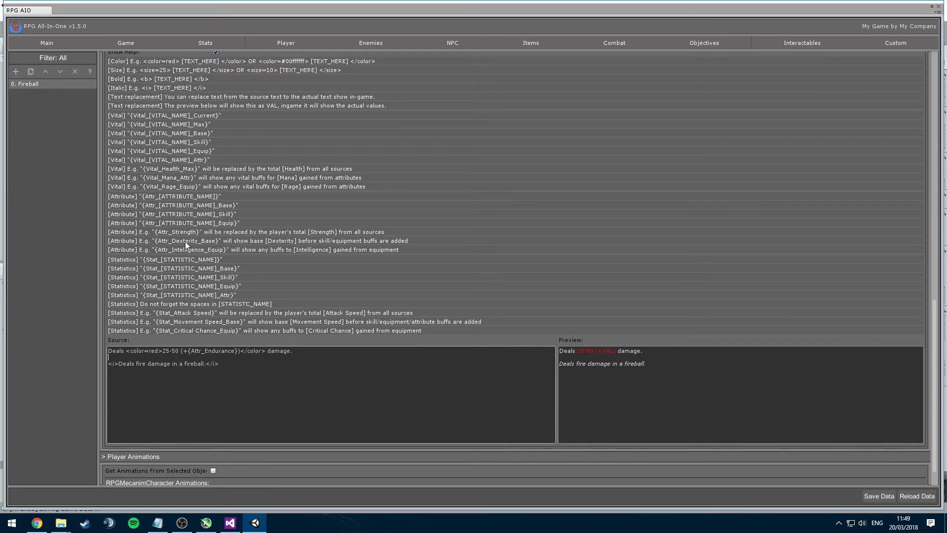
scroll(185, 242, up, 3)
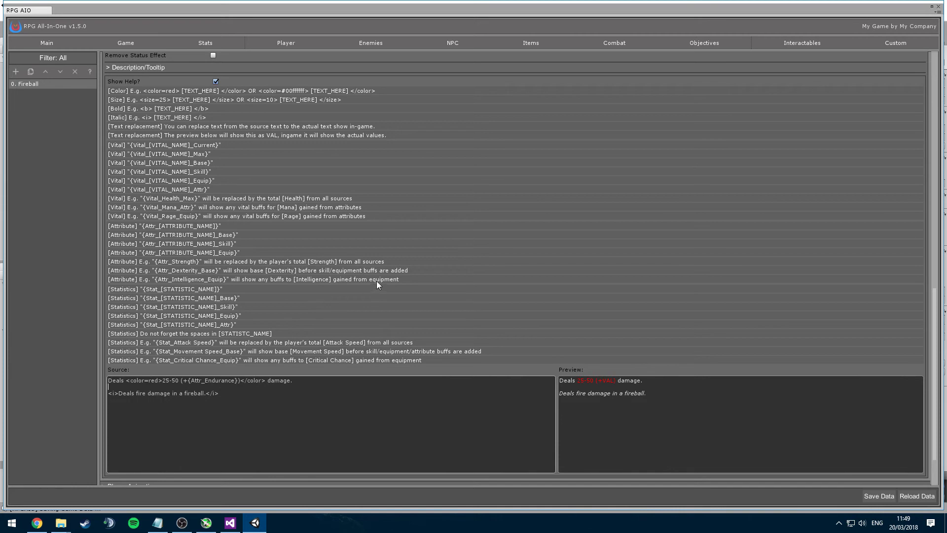
scroll(345, 269, up, 3)
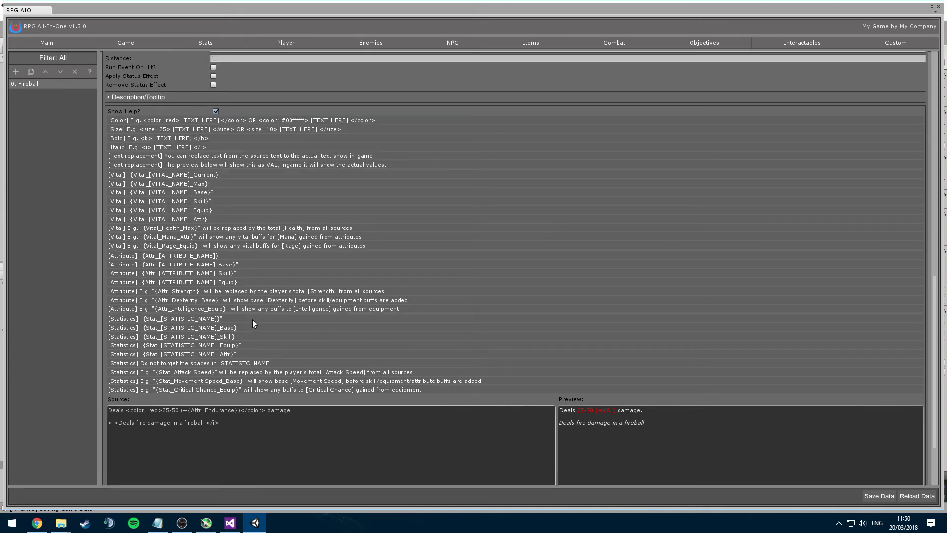
scroll(798, 159, up, 3)
scroll(616, 248, down, 3)
scroll(801, 175, down, 9)
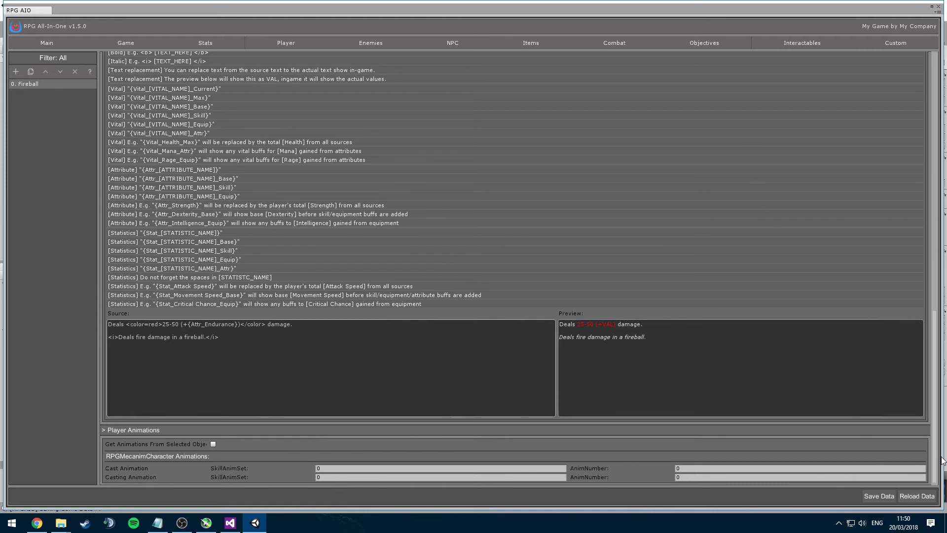
- Resize the RPG AIO window and spawn the starting class's character prefab from Player > Classes
drag(943, 510, 461, 327)
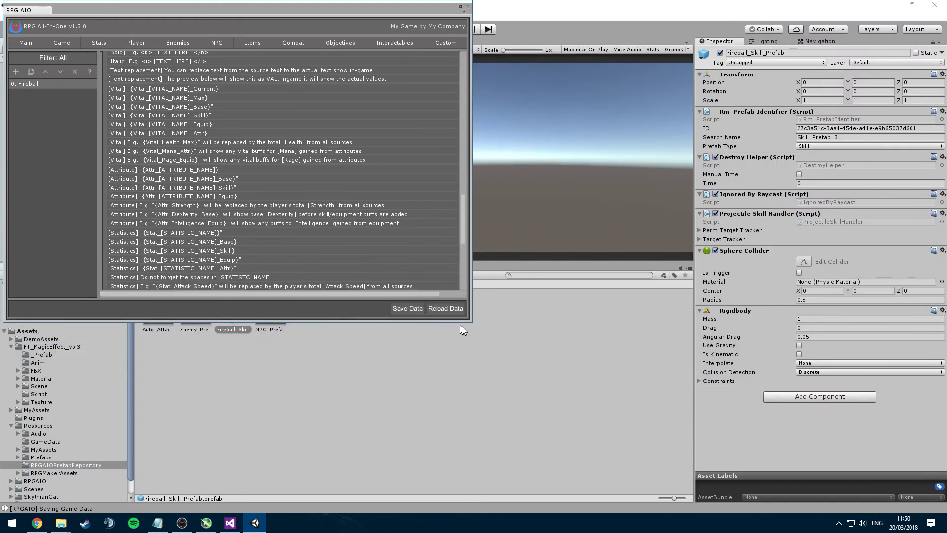
scroll(475, 291, down, 5)
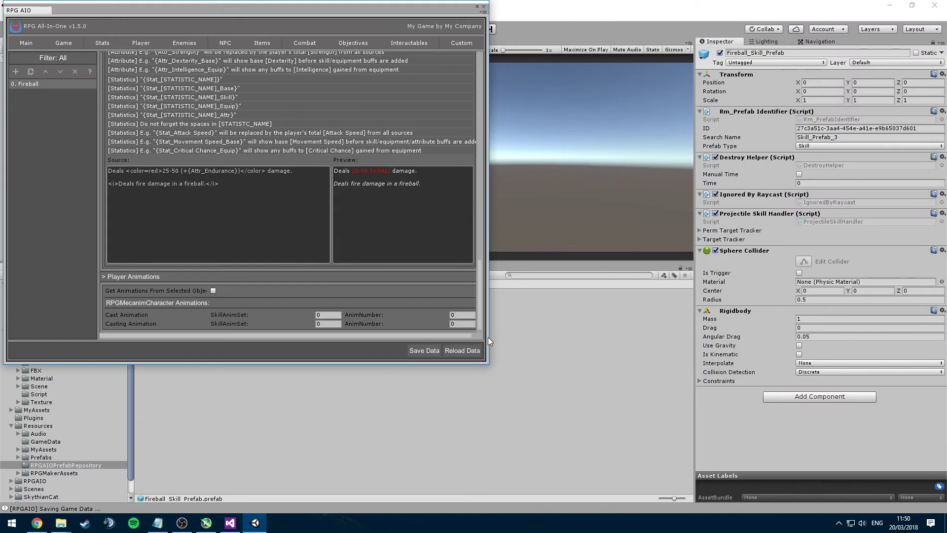
drag(491, 336, 550, 337)
drag(337, 11, 436, 100)
click(40, 83)
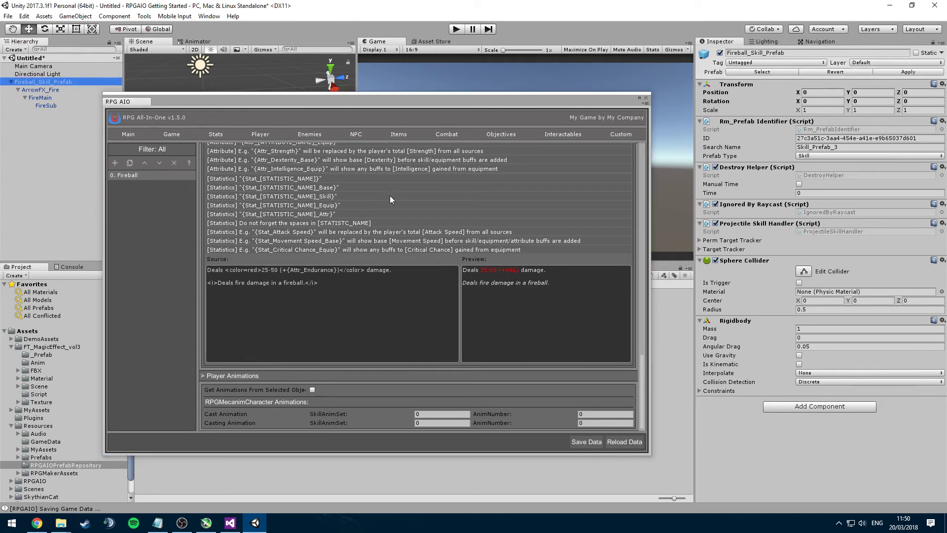
click(266, 135)
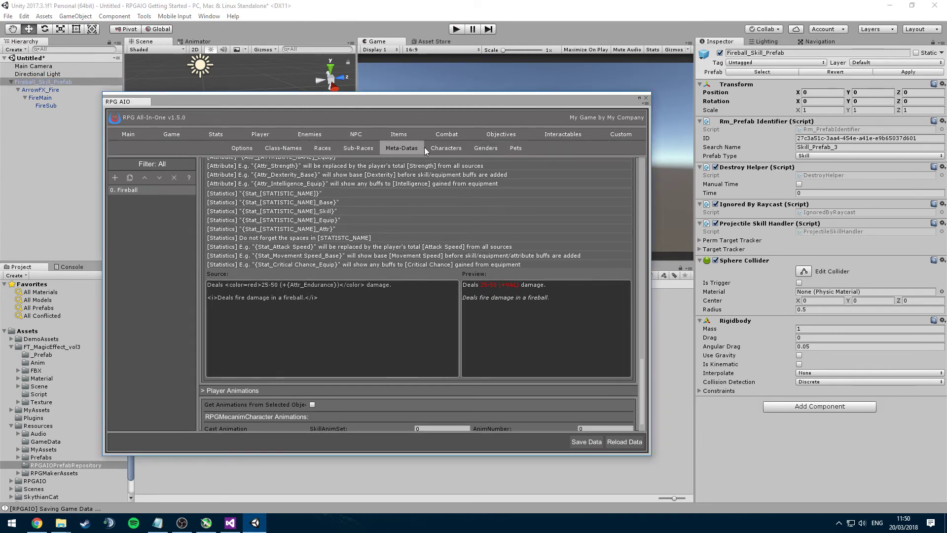
click(420, 147)
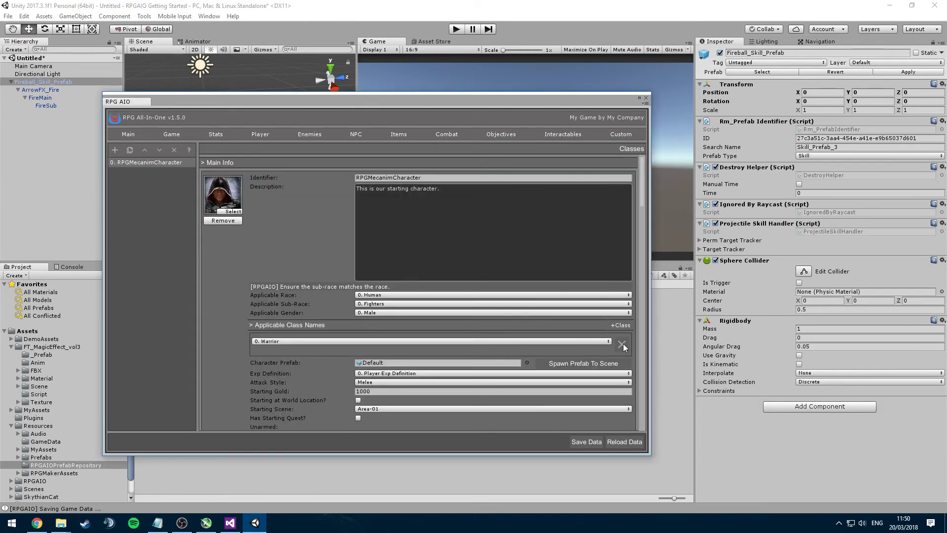
scroll(584, 326, down, 2)
click(594, 333)
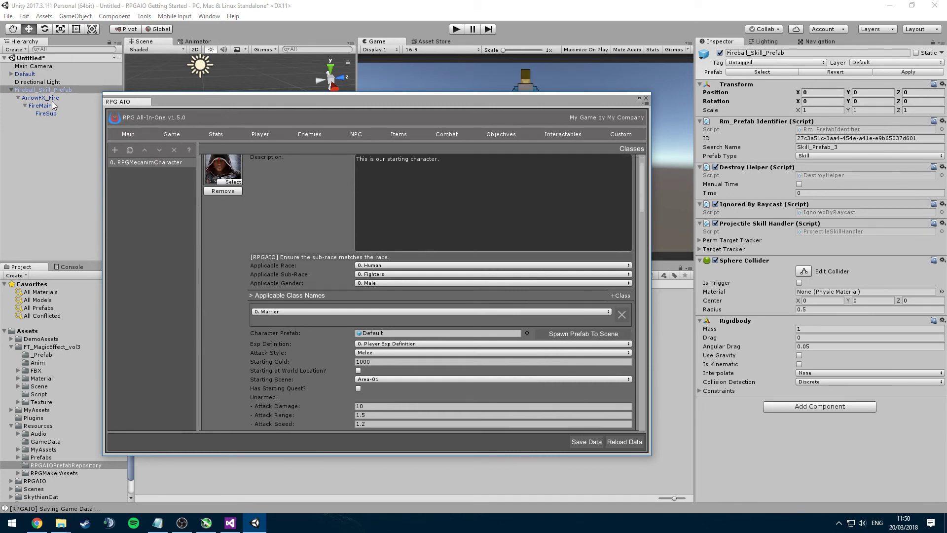
- Open the RPG-Character's RPGMecanim animator controller in the Animator
click(11, 74)
click(43, 113)
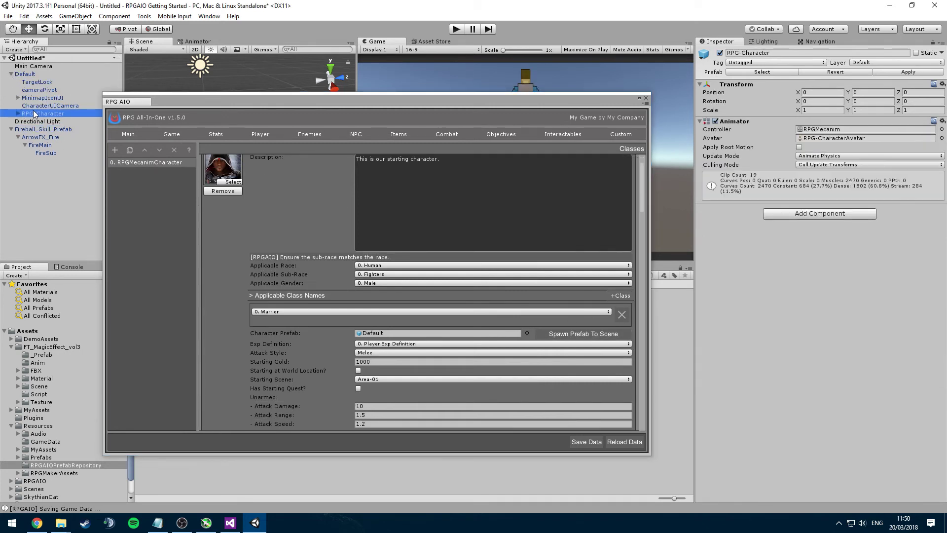
double_click(832, 129)
- Return to the Fireball skill page under Combat > Skills
drag(515, 98, 523, 82)
click(435, 120)
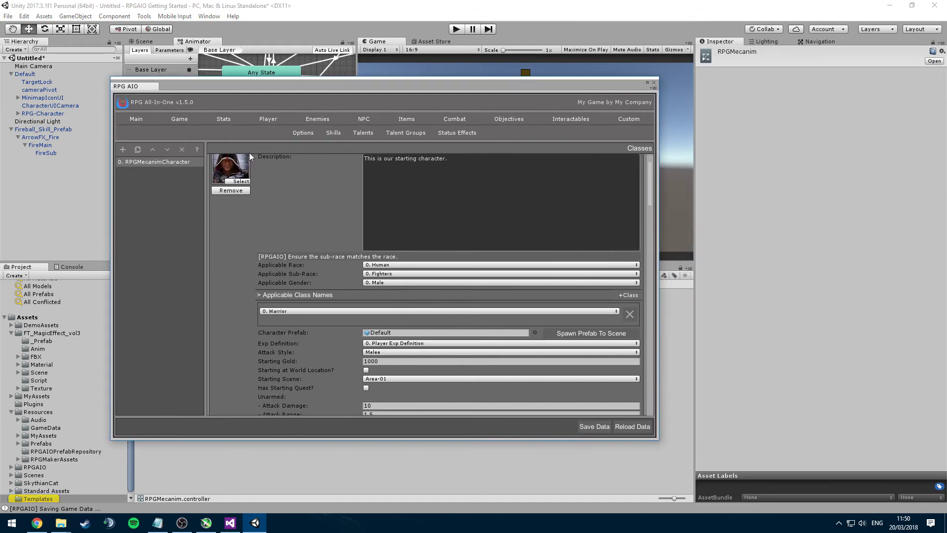
click(318, 134)
click(437, 121)
click(335, 133)
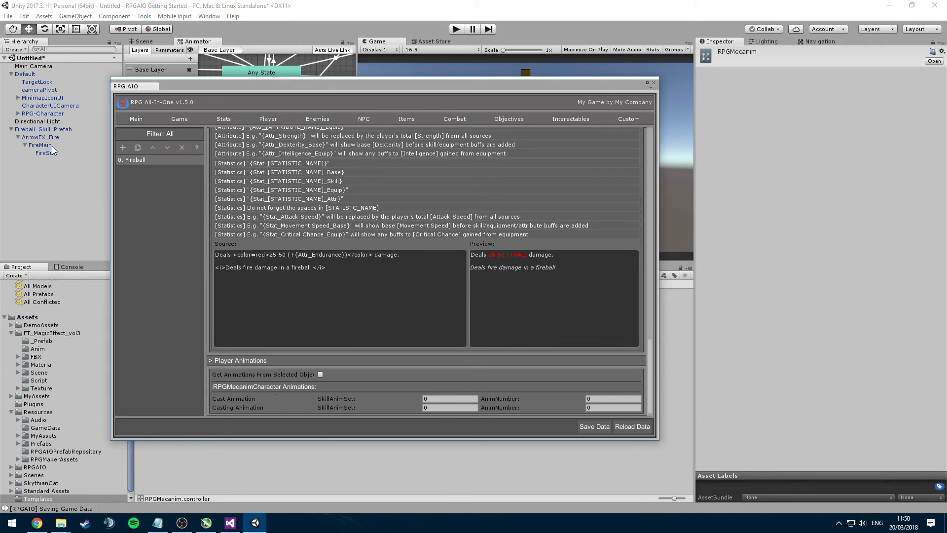
- Select the Default player and arrange the windows to expose the animator's Base Layer
click(27, 74)
drag(246, 87, 259, 234)
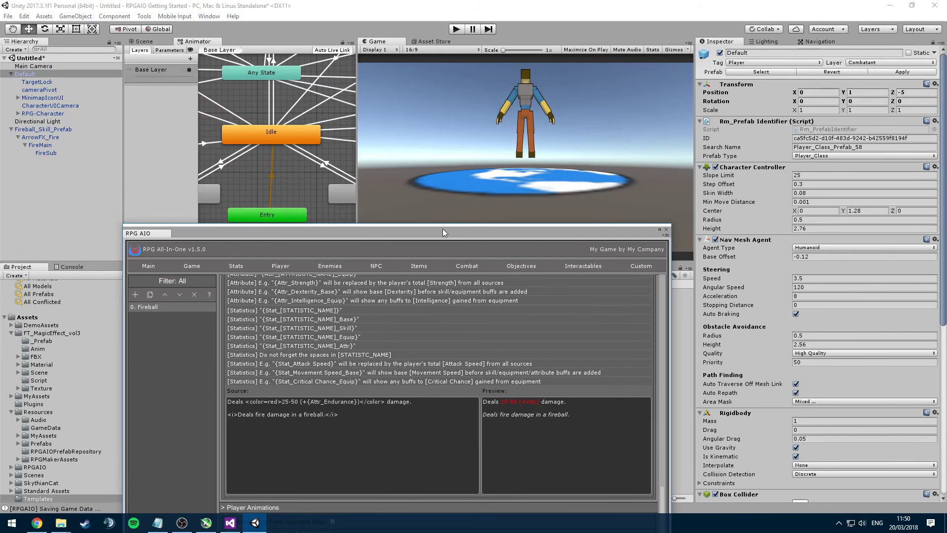
drag(442, 230, 430, 262)
drag(358, 158, 501, 161)
click(431, 168)
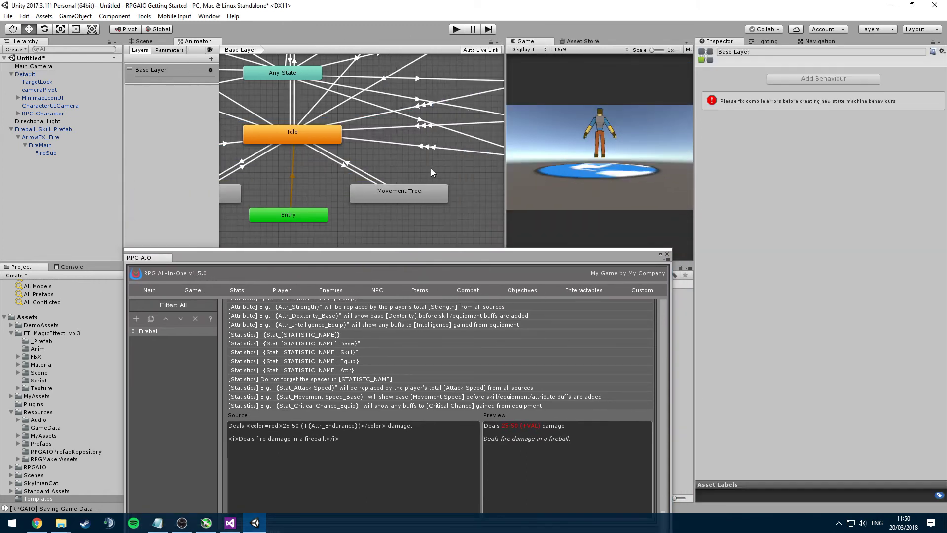
middle_drag(431, 167, 343, 182)
- Drill into Skill Animations, then Skill Set [1], to show its Anim 0–4 states
click(384, 132)
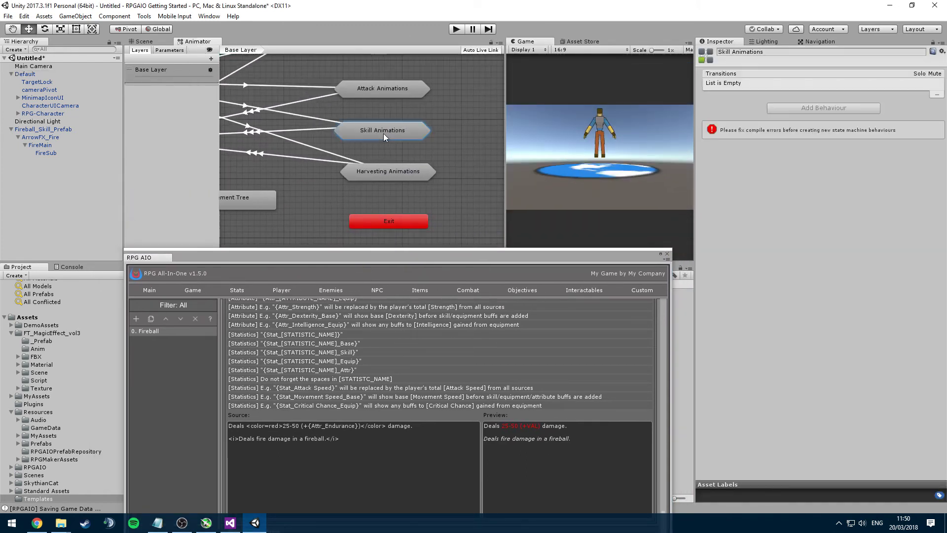
double_click(383, 134)
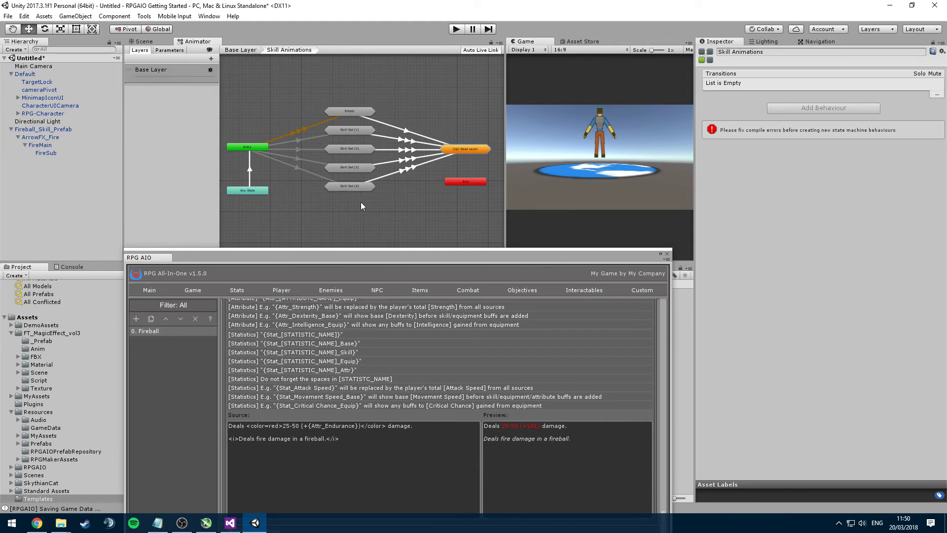
double_click(372, 129)
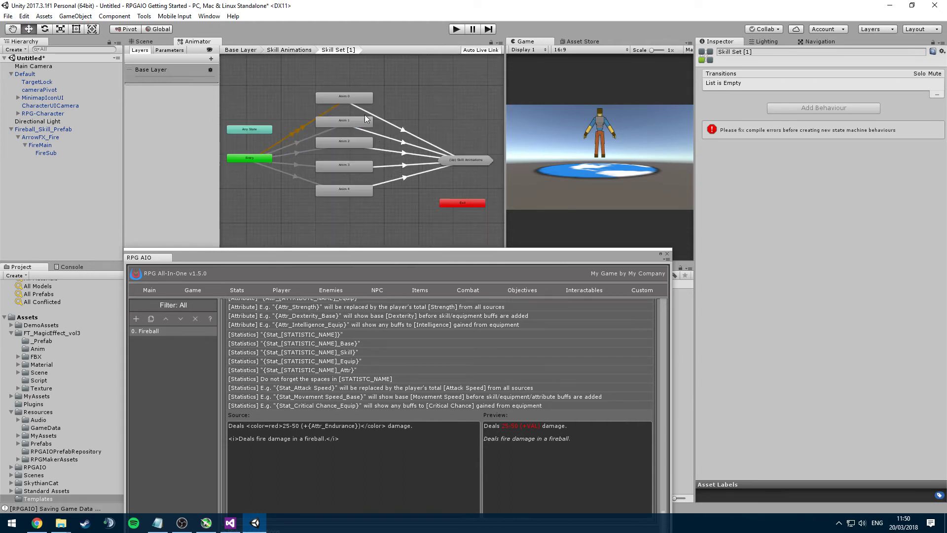
click(289, 49)
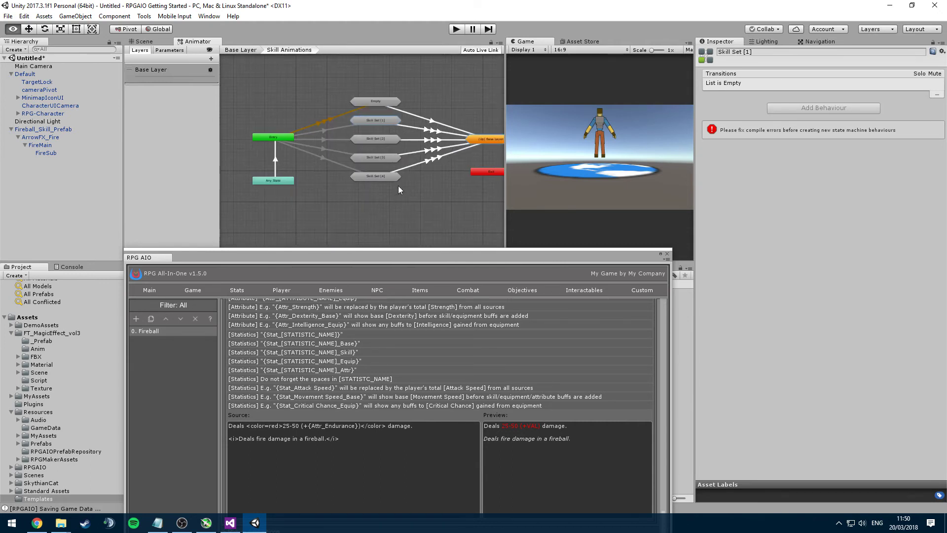
double_click(380, 121)
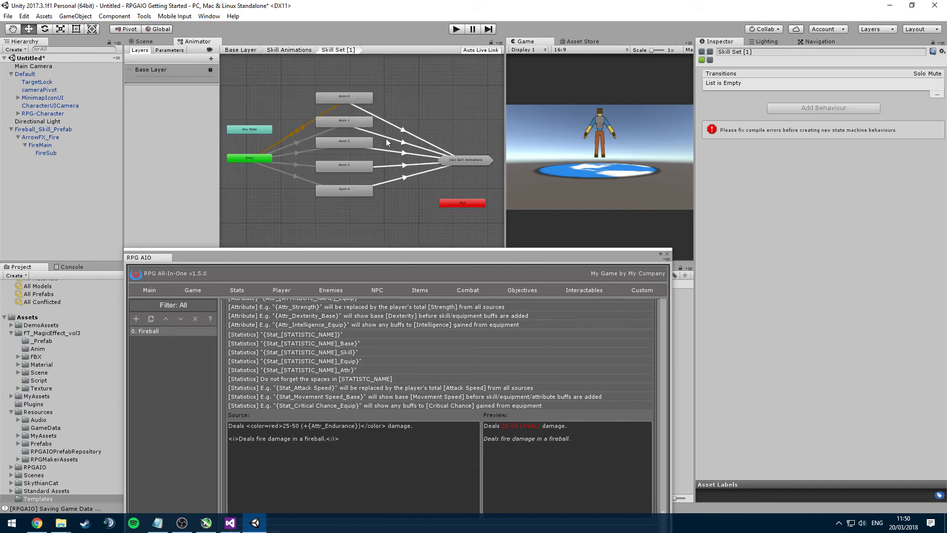
drag(453, 253, 499, 224)
double_click(374, 101)
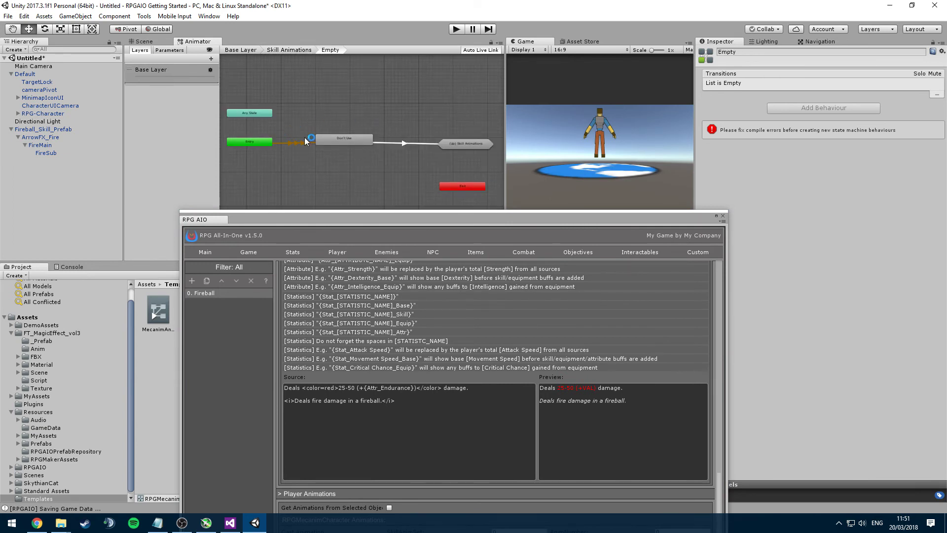
double_click(482, 145)
double_click(378, 122)
drag(454, 219, 497, 146)
- Set SkillAnimSet to 1 for both the Cast and Casting animations
click(547, 458)
text(1)
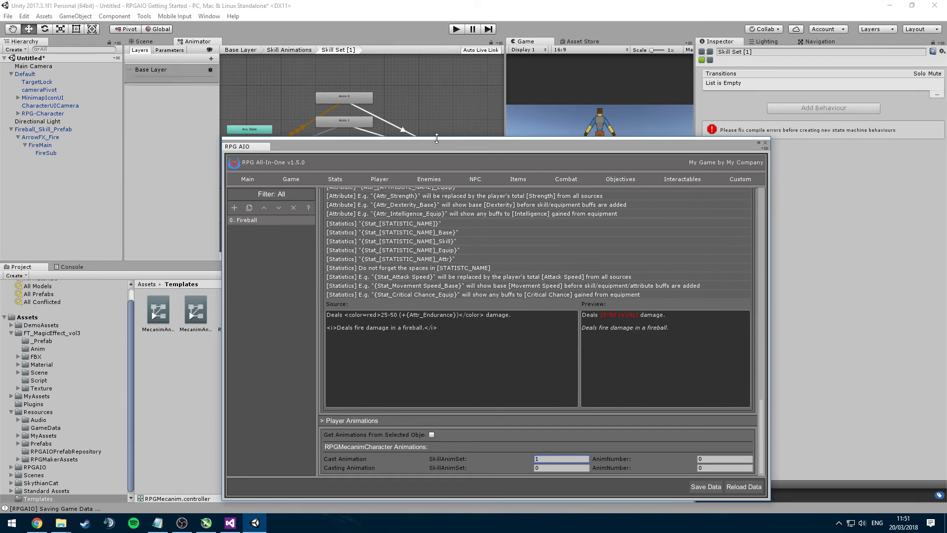
drag(430, 147, 401, 169)
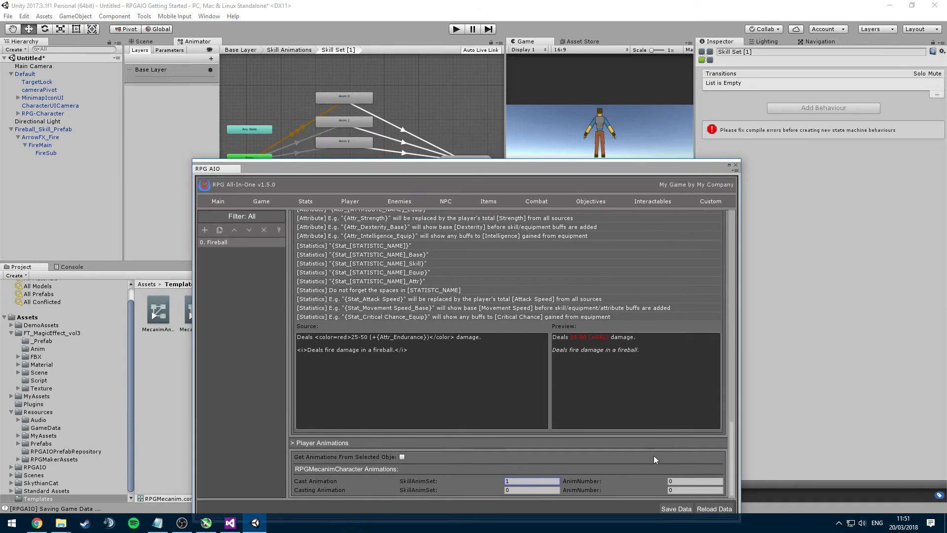
click(527, 491)
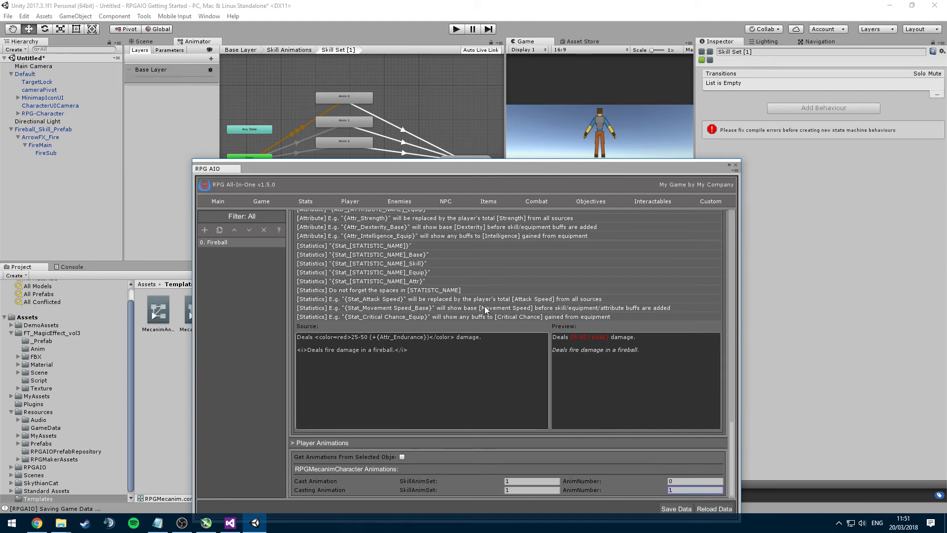
- Assign the Unarmed-Attack-L3 clip as Anim 0's motion
click(356, 101)
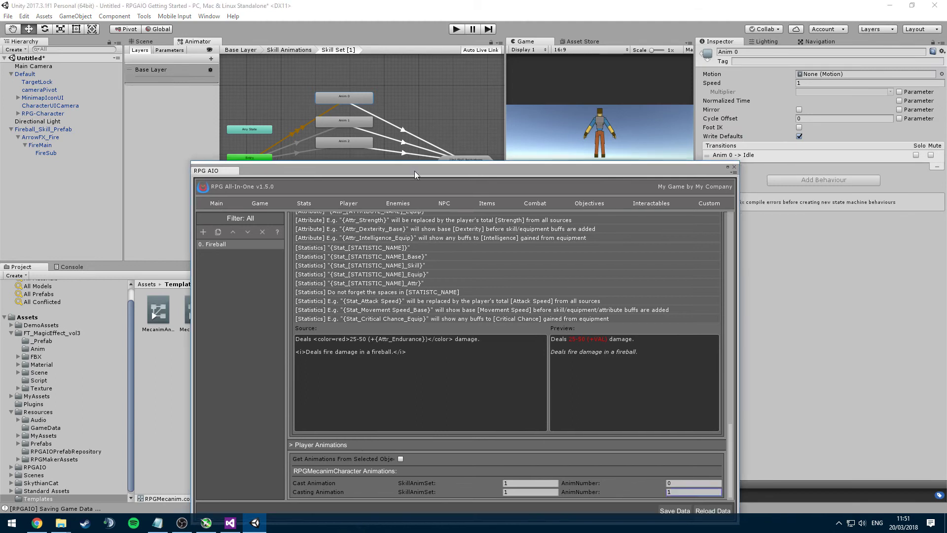
drag(415, 171, 343, 270)
click(942, 74)
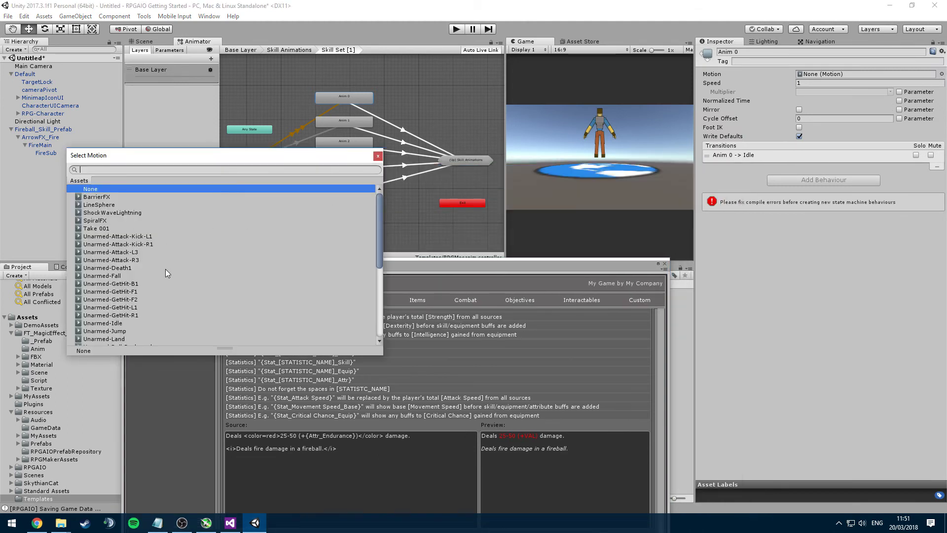
click(144, 251)
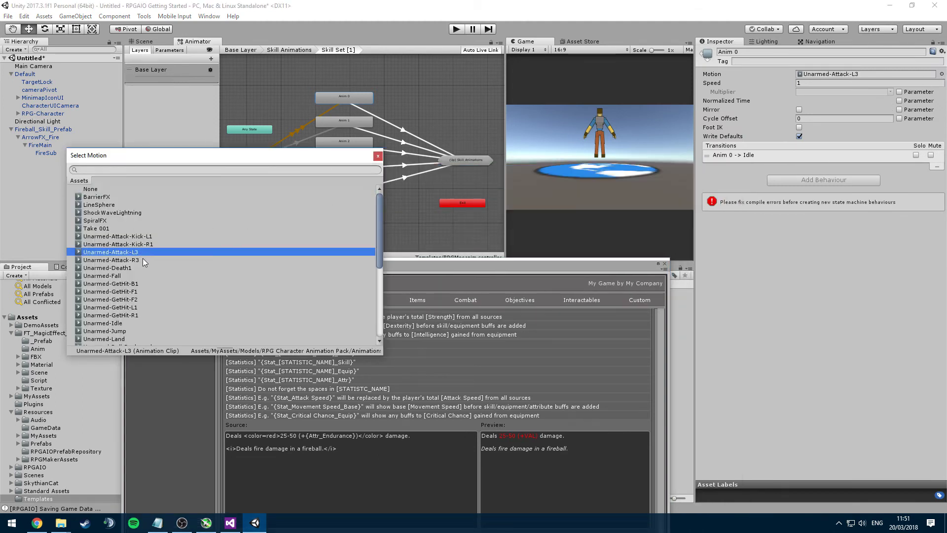
click(143, 259)
double_click(143, 260)
- Assign the Unarmed-Stunned clip as Anim 1's motion
click(359, 122)
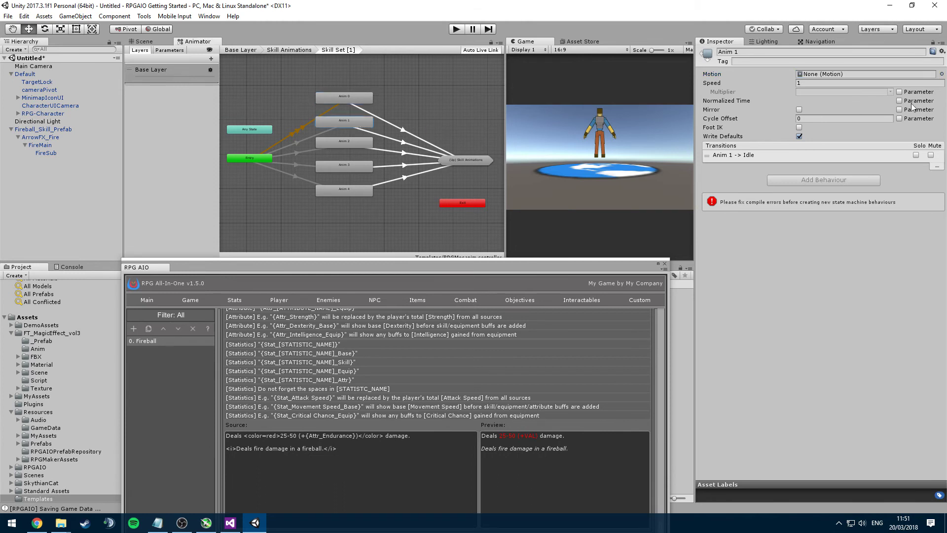
click(942, 74)
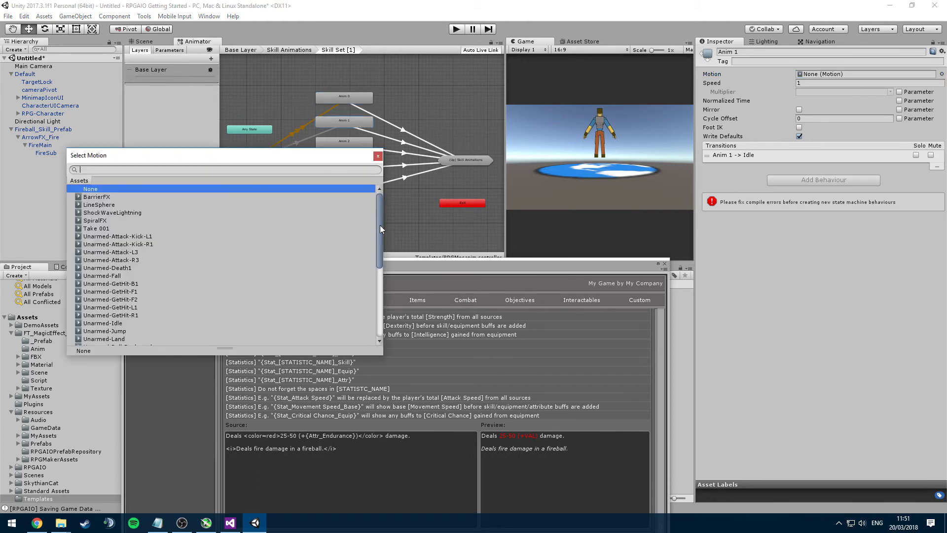
drag(380, 225, 360, 301)
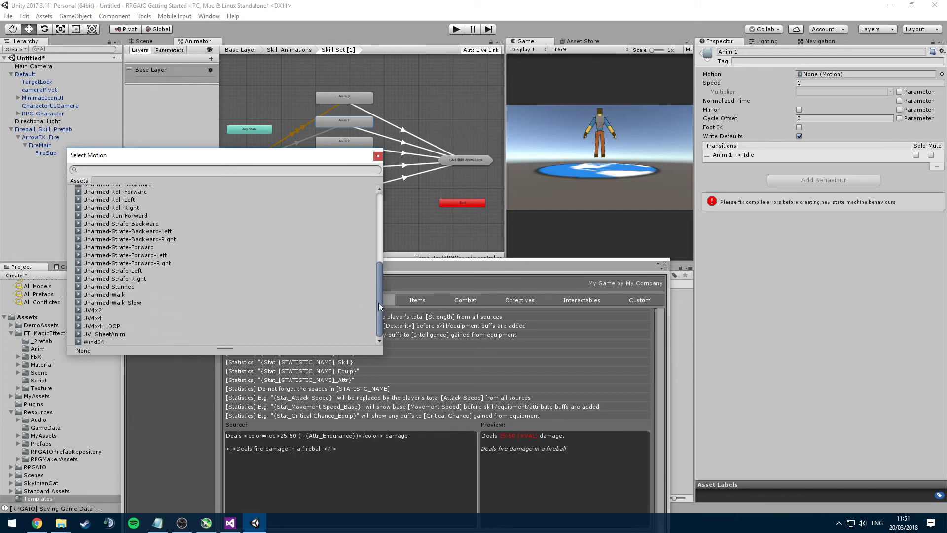
click(118, 287)
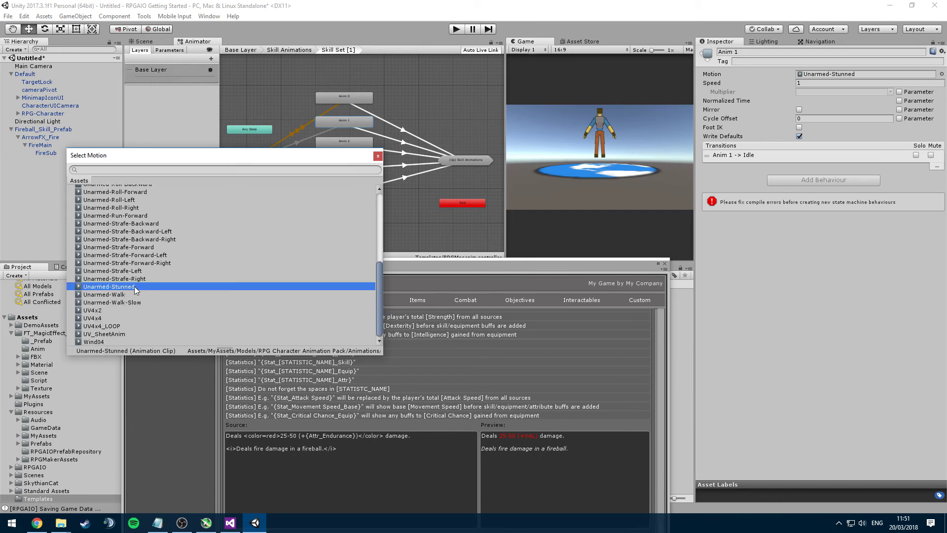
double_click(134, 286)
drag(309, 268, 307, 147)
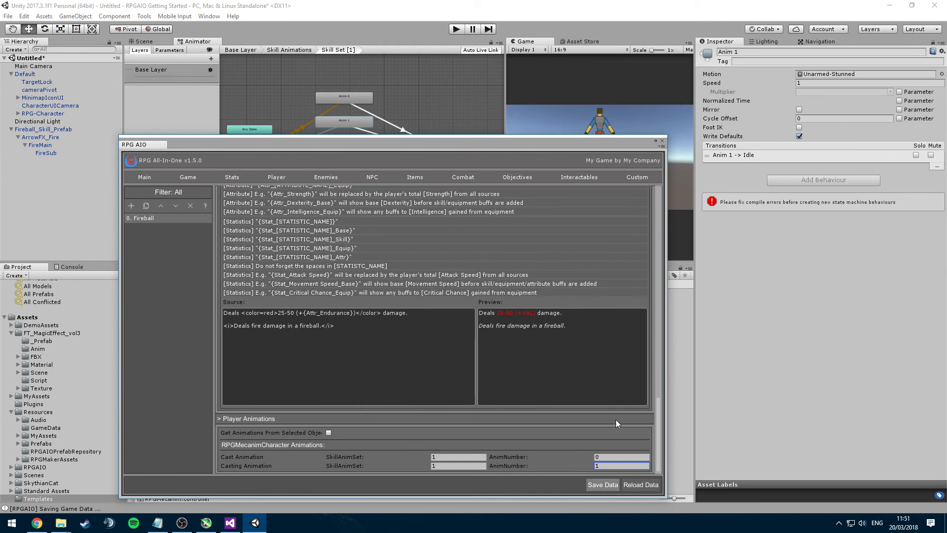
- Save the Fireball skill data and close the RPG AIO editor
scroll(531, 228, up, 1)
click(658, 278)
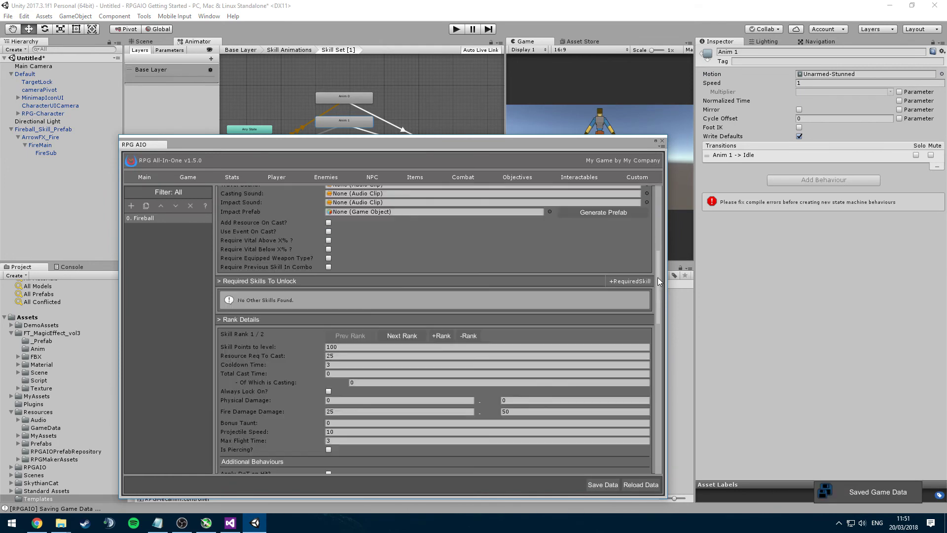
drag(658, 277, 658, 145)
click(662, 141)
click(430, 282)
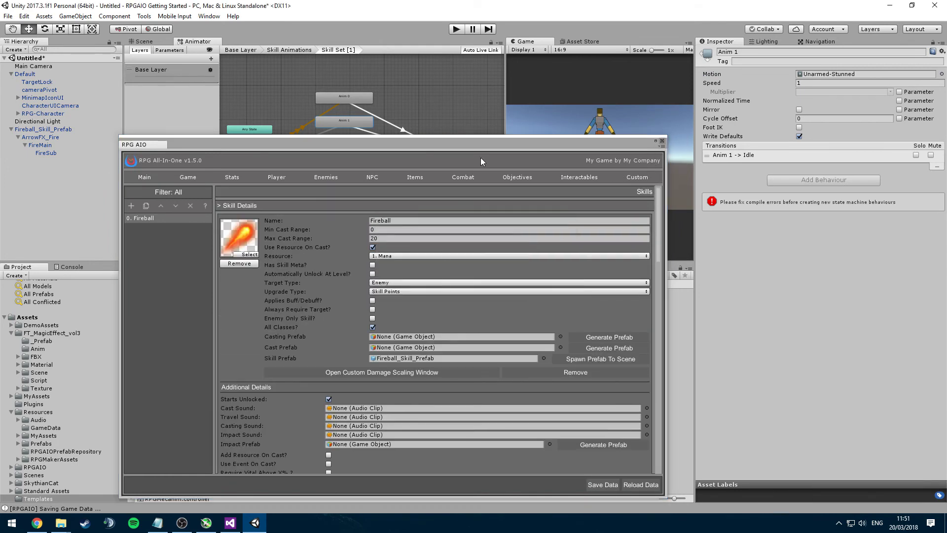
- Launch the intro scene via Tools > LogicSpawn RPG All In One, saving the modified scene
click(27, 73)
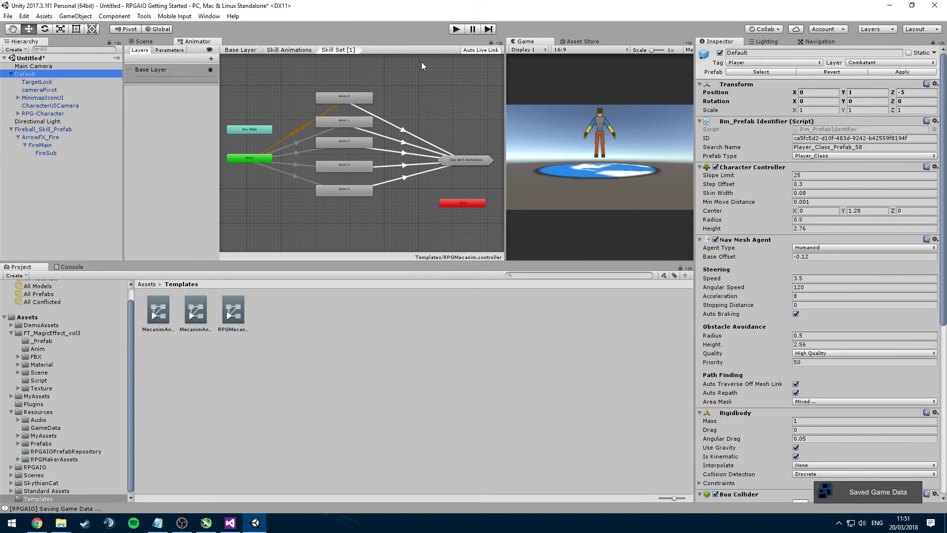
click(144, 16)
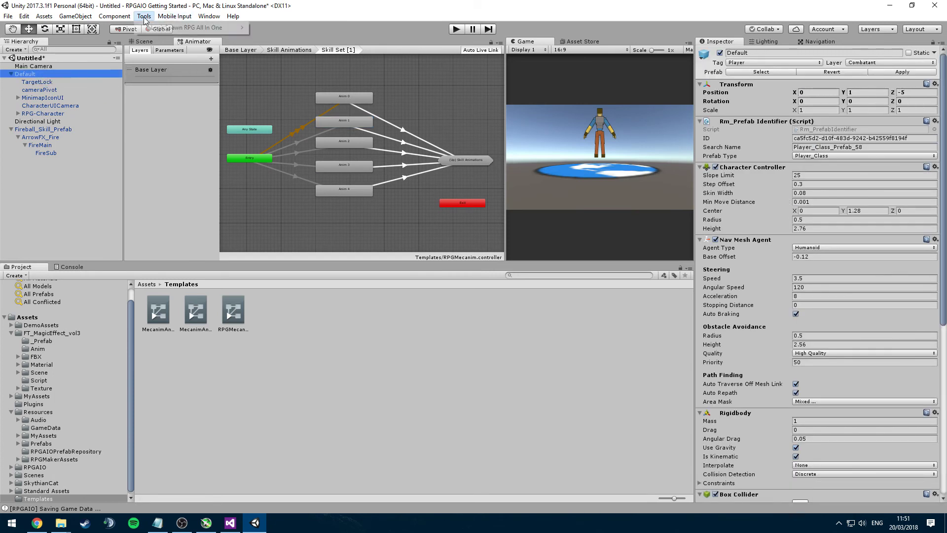
mouse_move(207, 28)
click(285, 71)
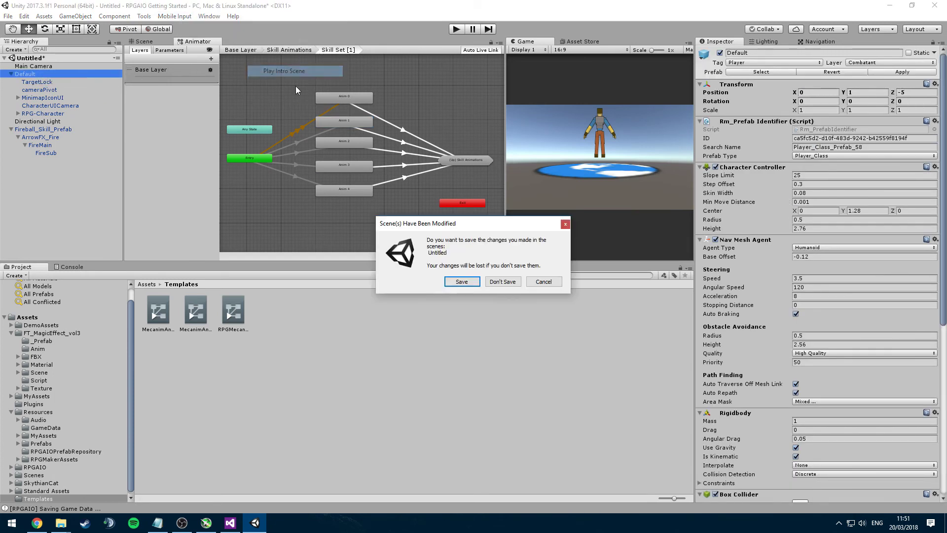
click(463, 282)
click(433, 266)
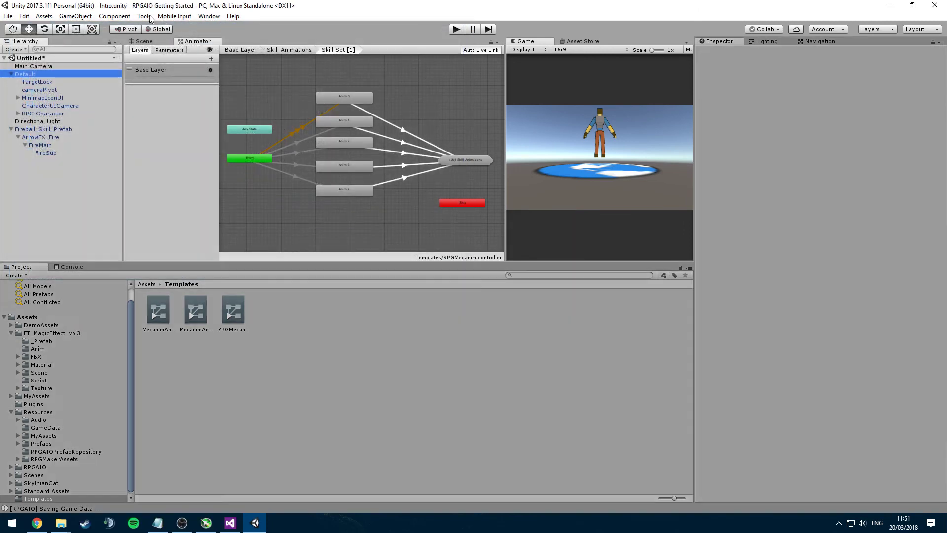
- Play the Intro scene from Tools > LogicSpawn RPG All In One
click(144, 17)
mouse_move(159, 28)
click(300, 72)
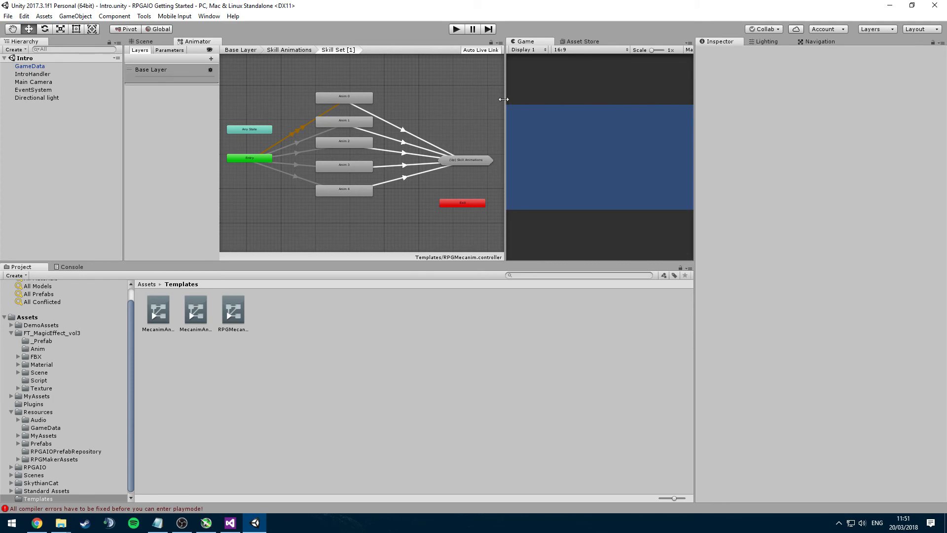
- Clear the Console and locate the CharacterCreationMono script causing the compile errors
click(71, 267)
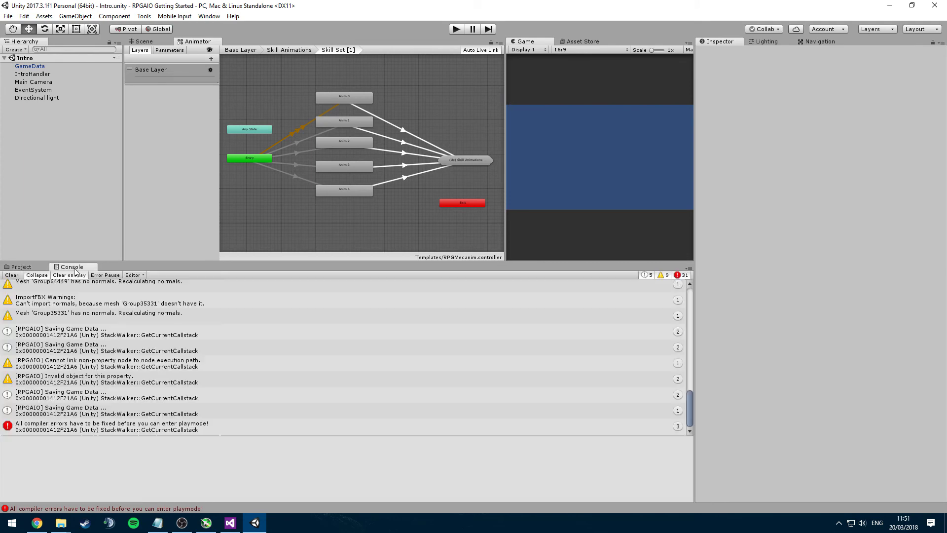
click(12, 276)
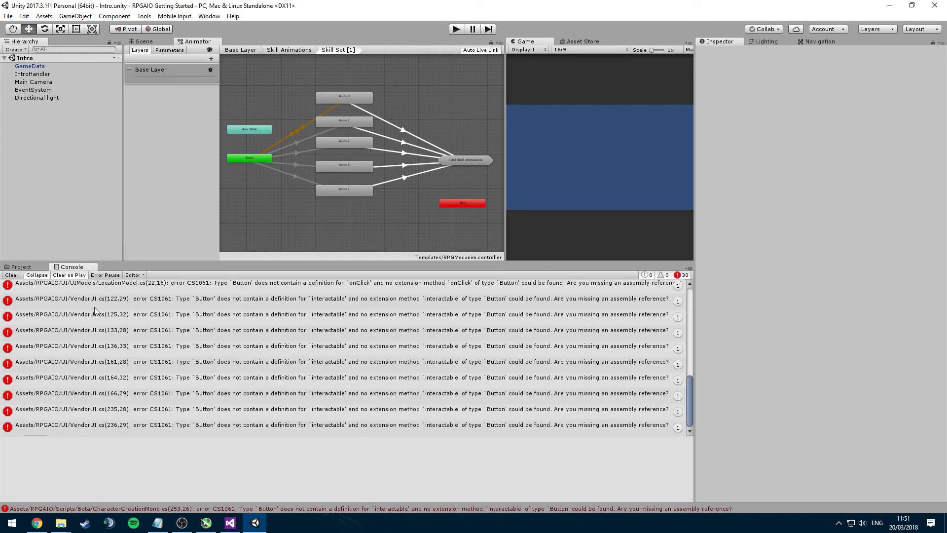
scroll(94, 307, up, 1)
click(140, 314)
scroll(141, 314, up, 6)
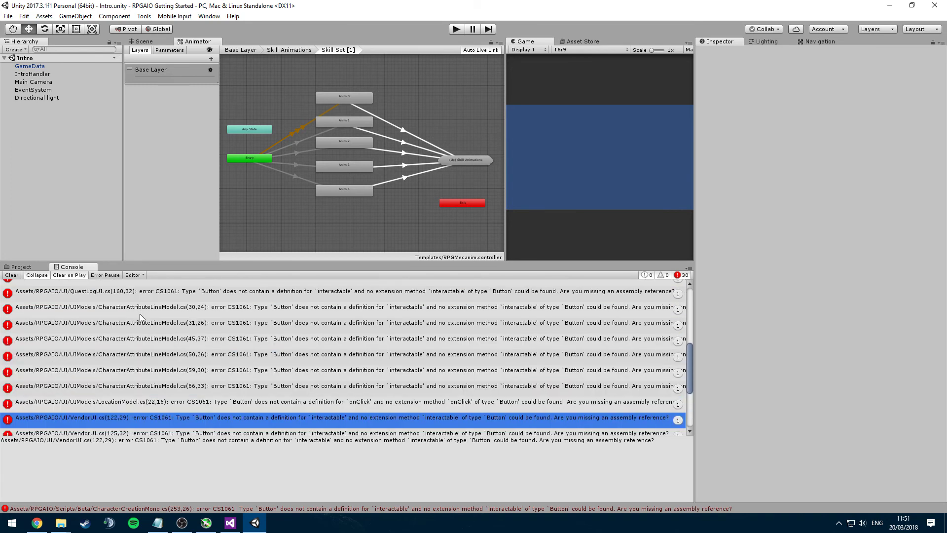
scroll(140, 313, up, 8)
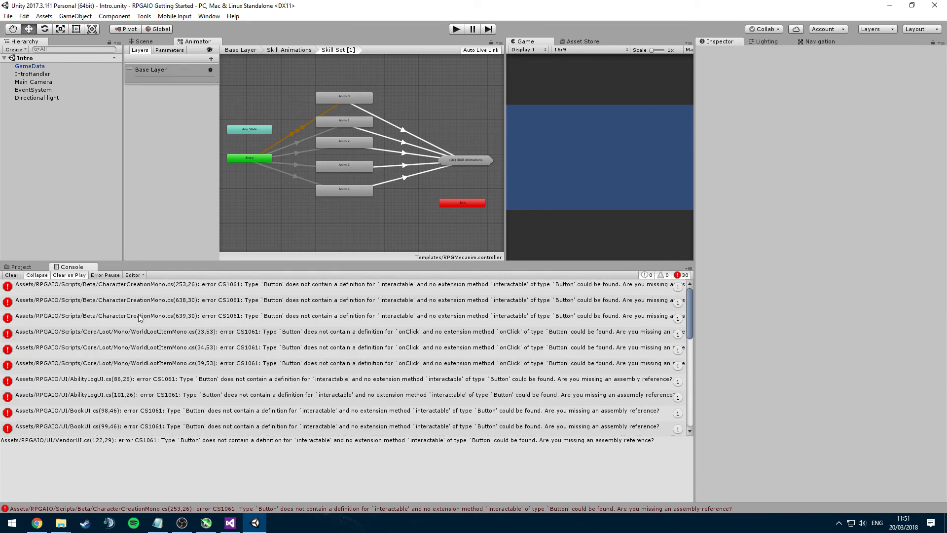
click(108, 287)
click(34, 268)
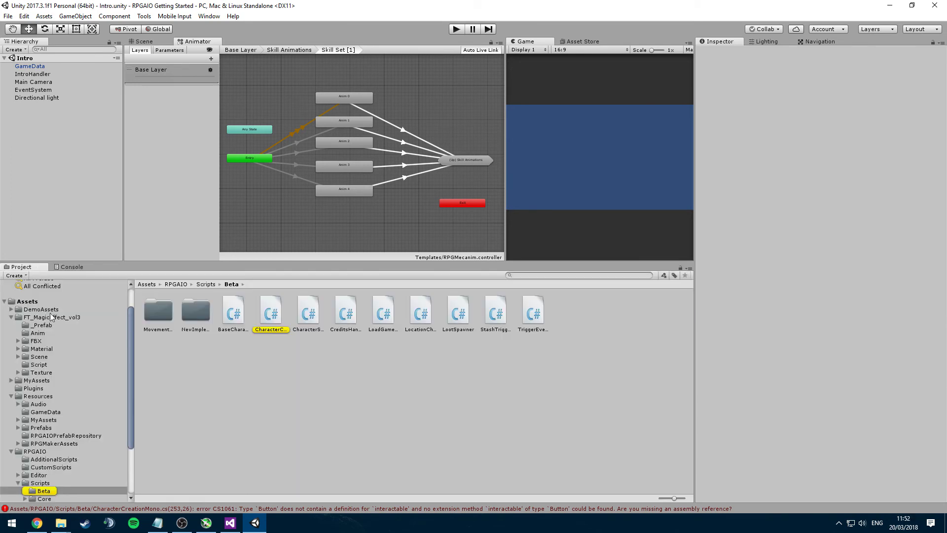
- Delete Button.cs from FT_MagicEffect_vol3/Scene/Script and confirm the removal
click(39, 356)
click(39, 364)
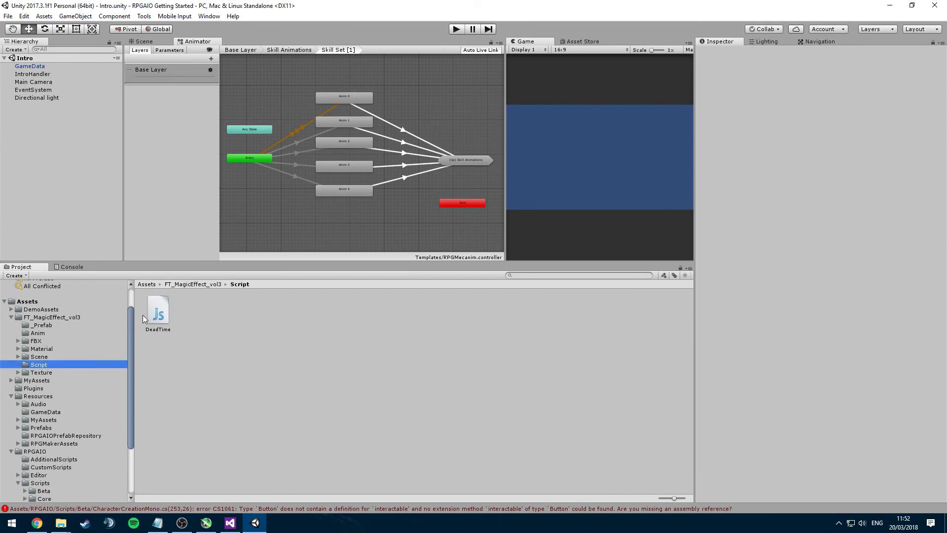
click(150, 314)
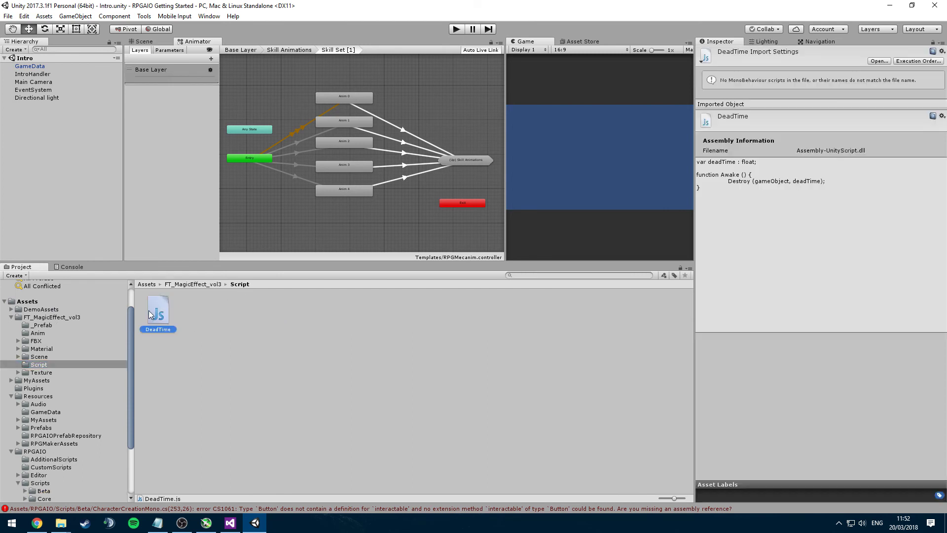
click(43, 356)
click(18, 356)
click(52, 372)
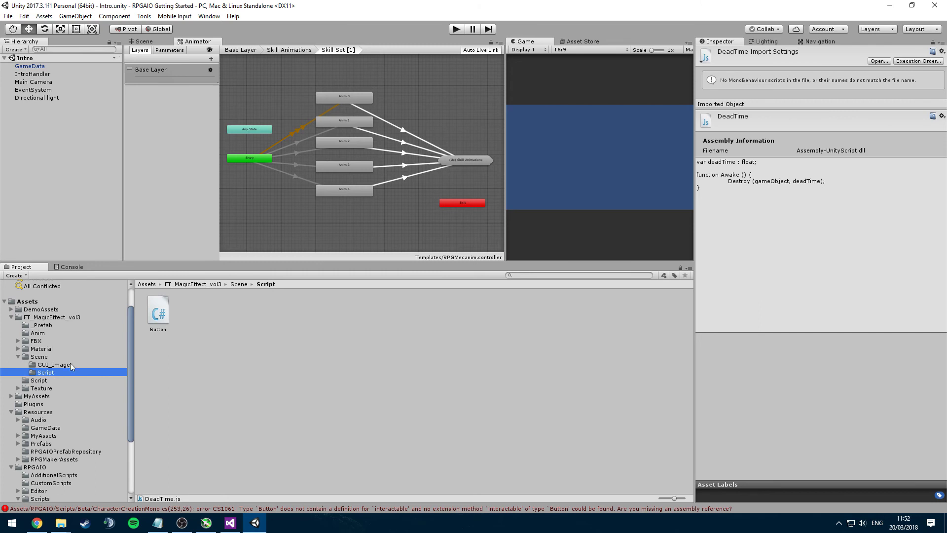
click(159, 313)
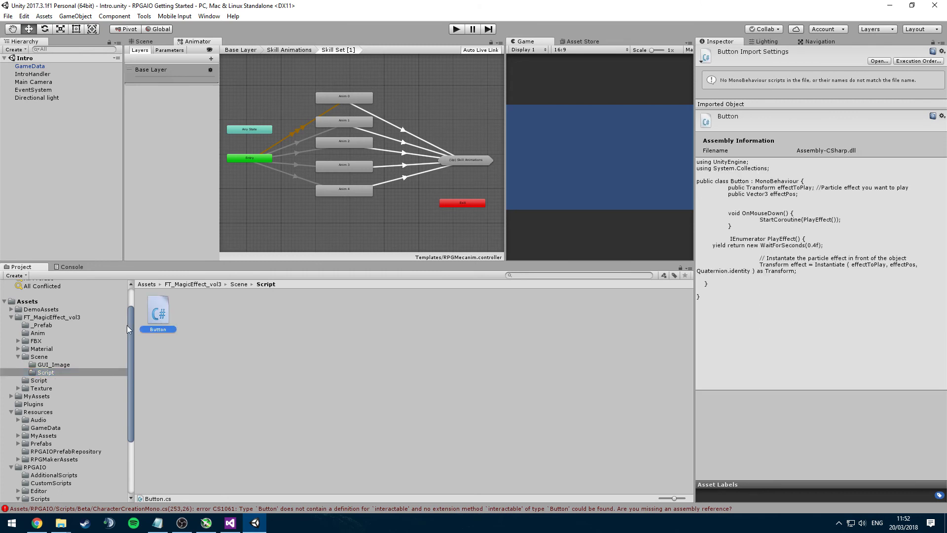
key(Delete)
key(Return)
click(48, 387)
- Delete the DeadTime script from the effect pack's other Script folder
click(38, 380)
click(163, 314)
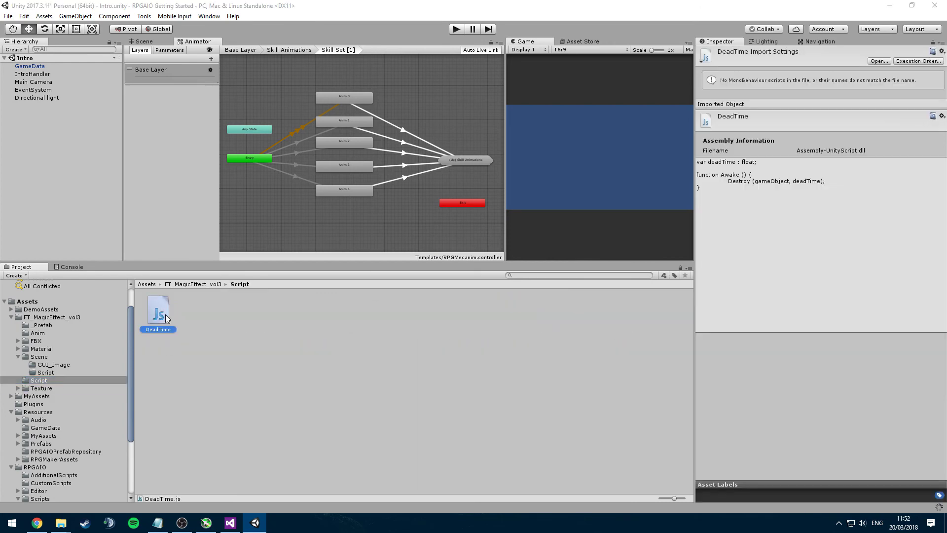
key(Delete)
key(Return)
- Check the remaining effect-pack folders, then clear the Console warnings
click(39, 356)
click(39, 348)
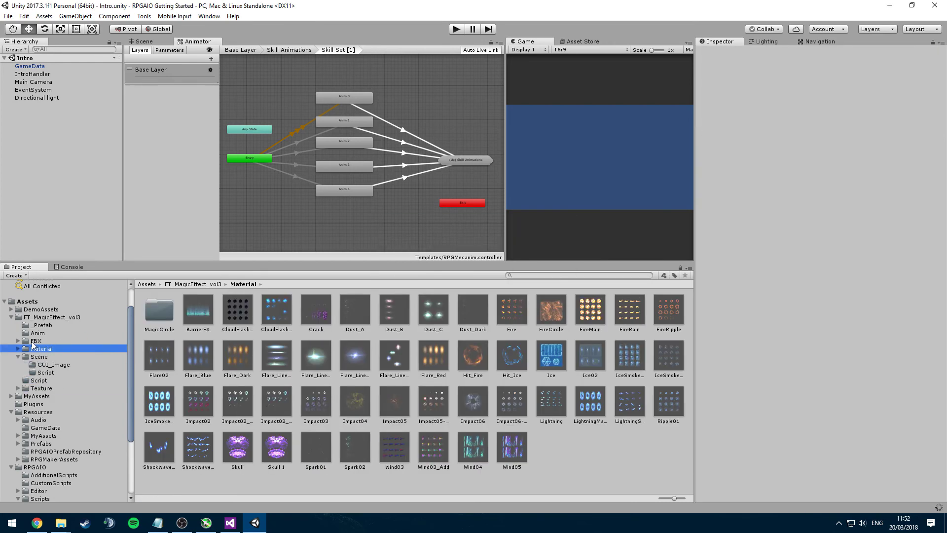
click(37, 332)
click(43, 324)
click(43, 318)
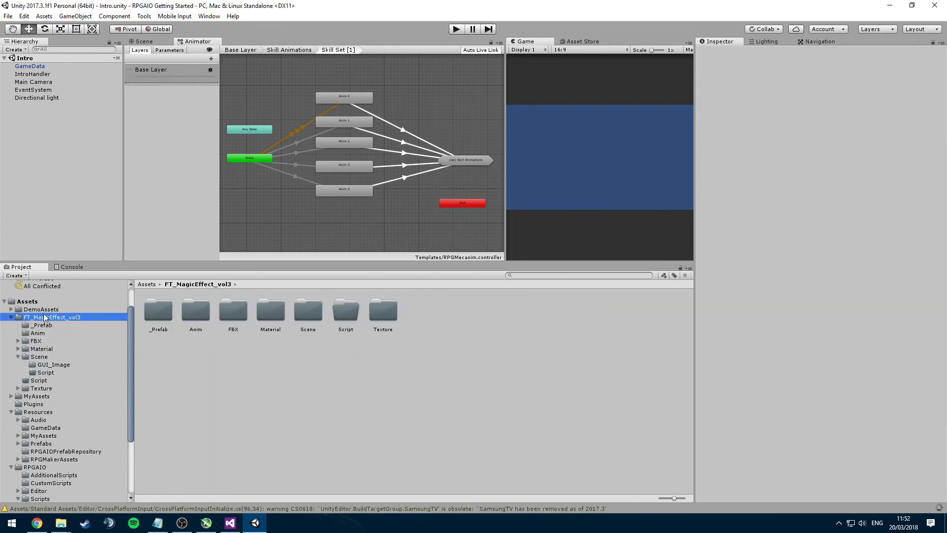
click(38, 380)
click(49, 364)
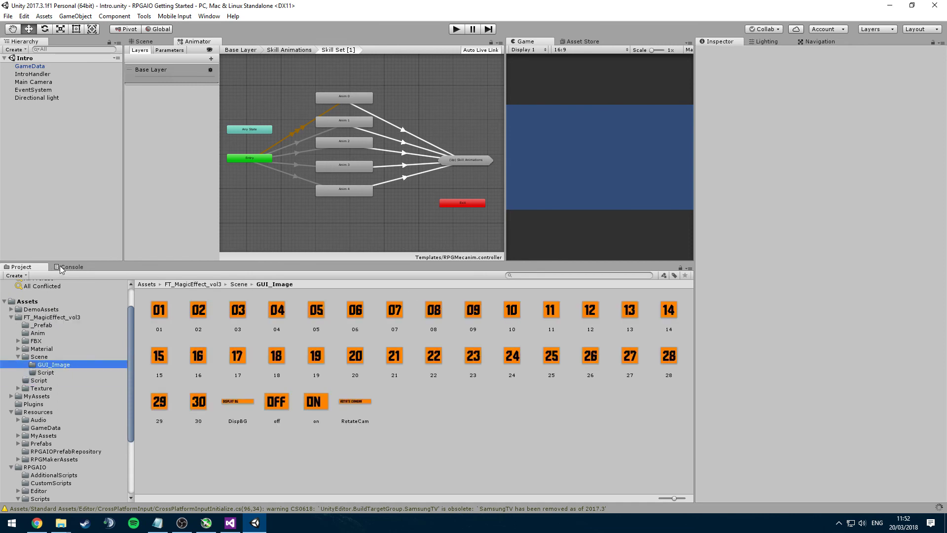
click(60, 266)
click(18, 276)
click(33, 267)
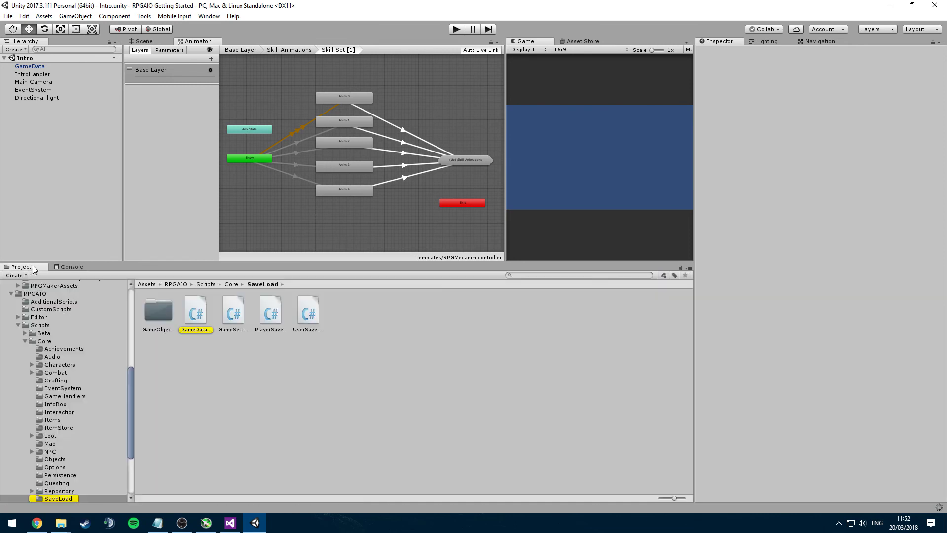
- Start Play mode, widen the game view and assign Fireball to skill slot 1
click(458, 30)
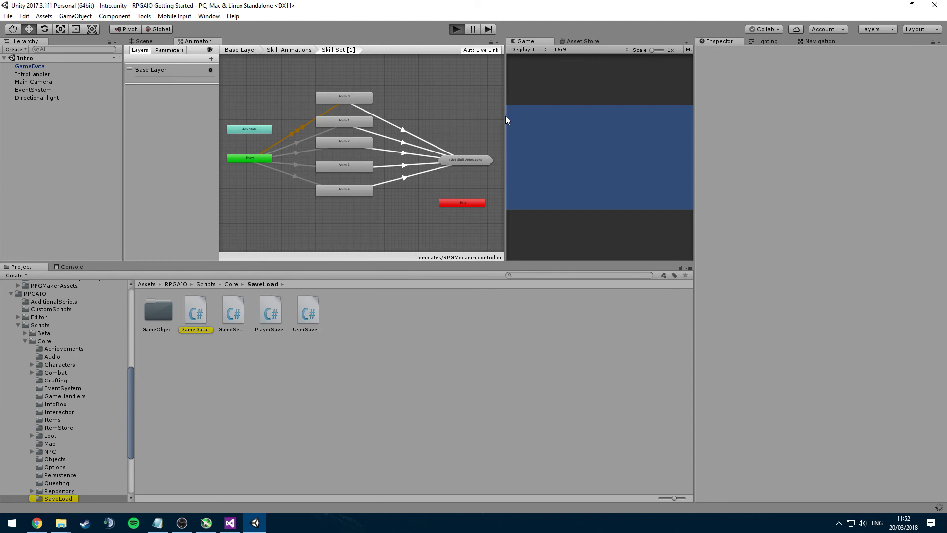
drag(506, 123, 316, 128)
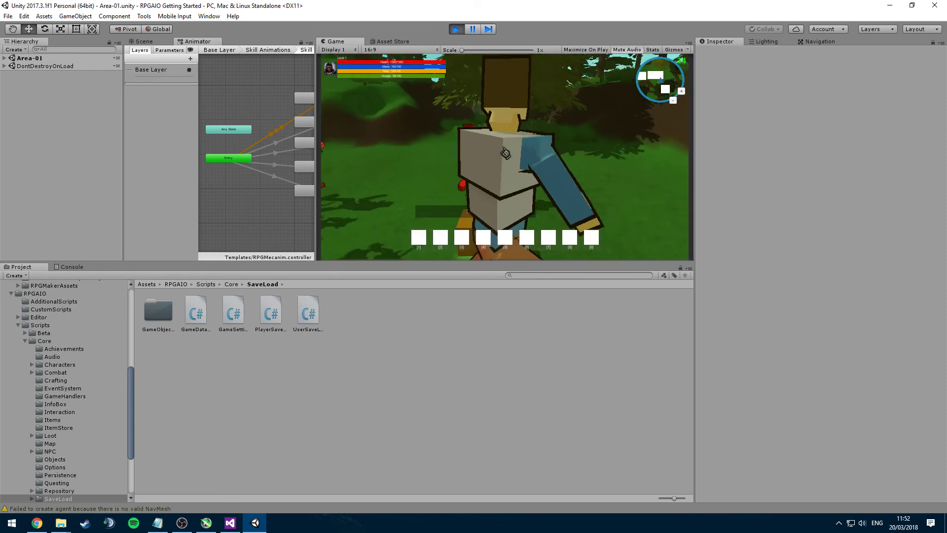
key(w)
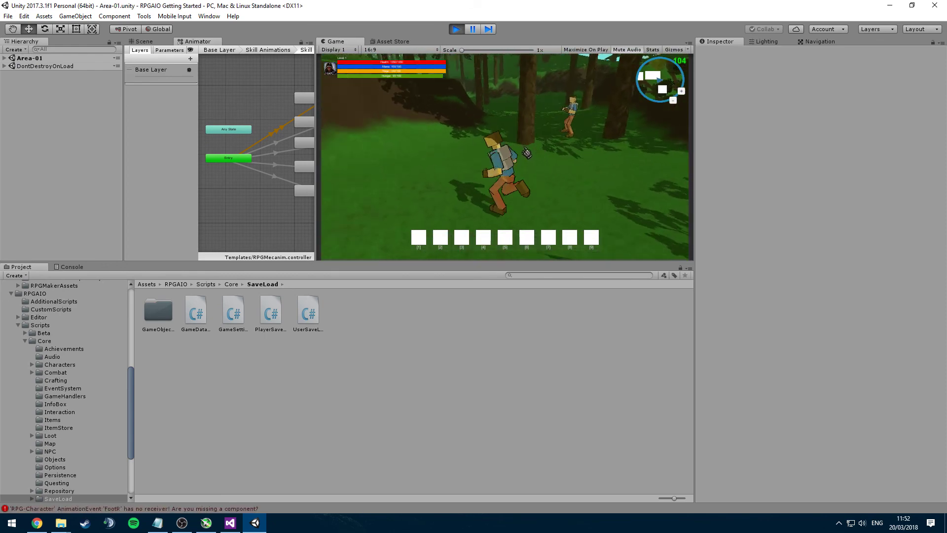
key(c)
key(c)
key(k)
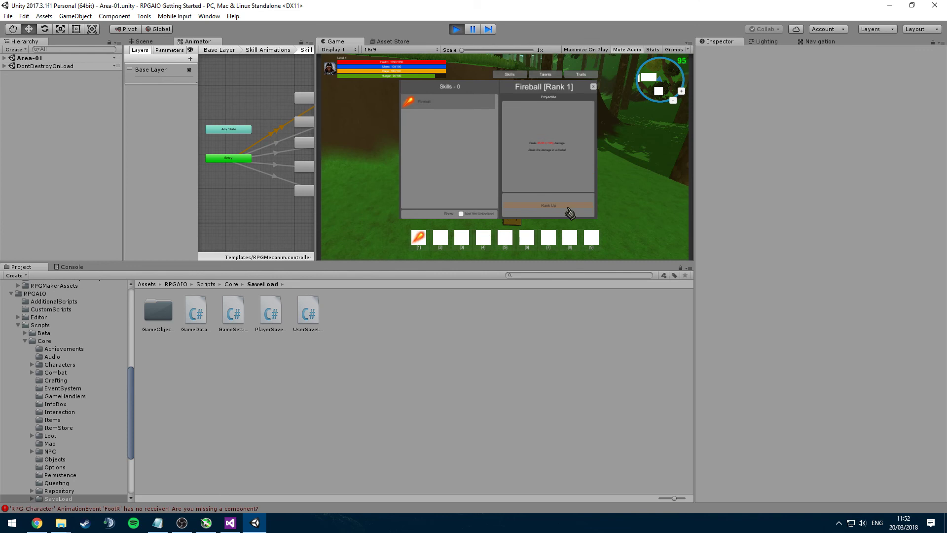
key(k)
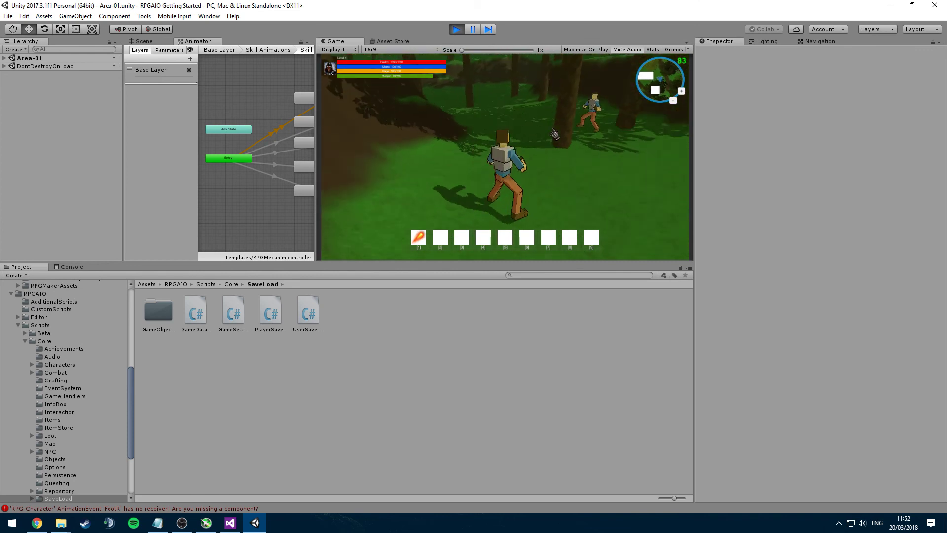
- Cast Fireball with hotkey 1 at the red enemies while running toward them
right_drag(552, 129, 543, 126)
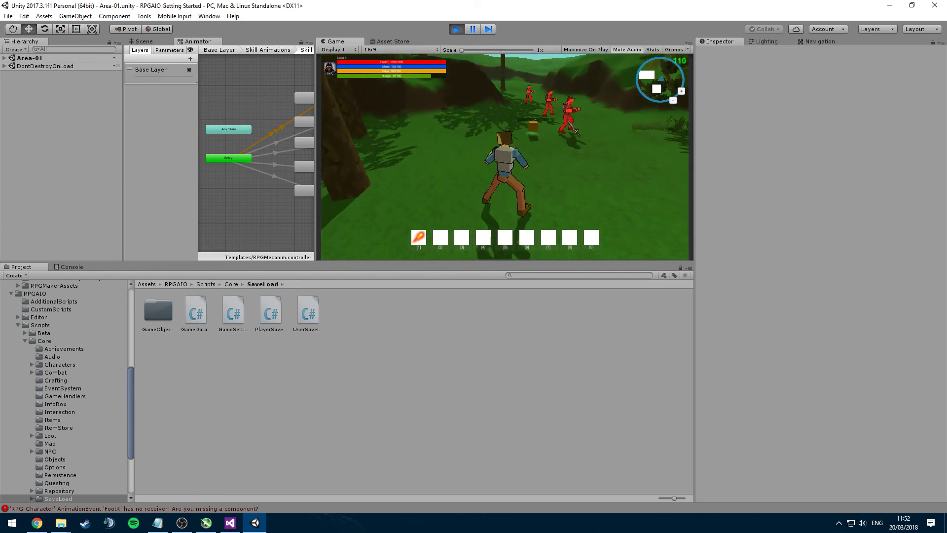
key(1)
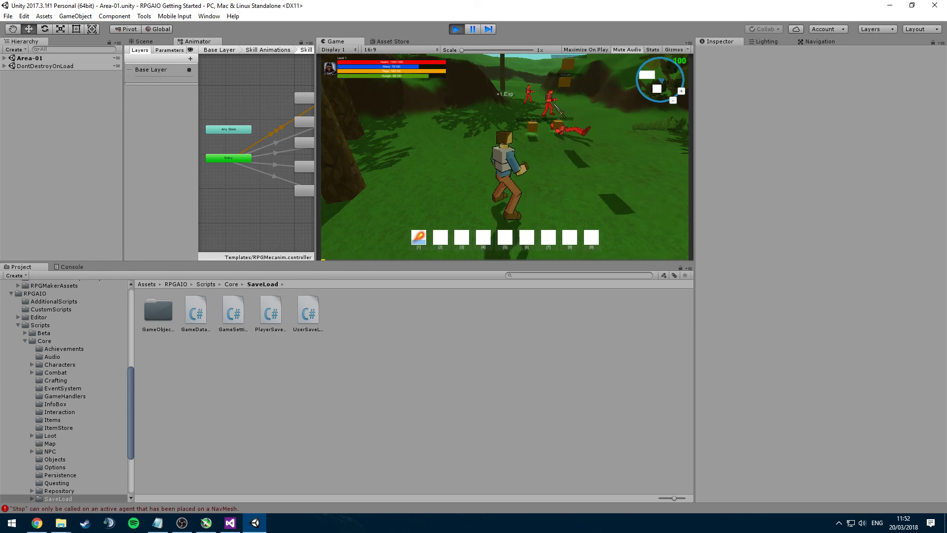
key(w)
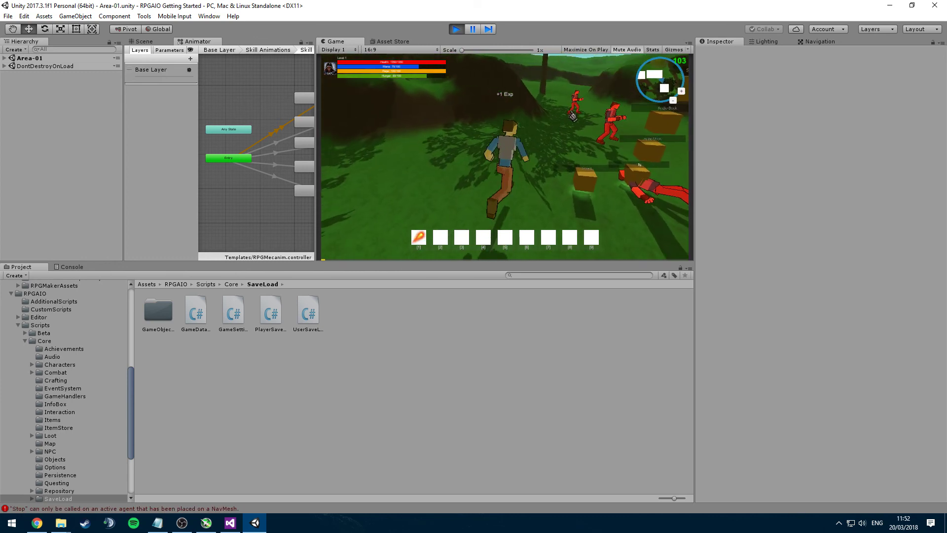
key(w)
right_drag(572, 117, 530, 104)
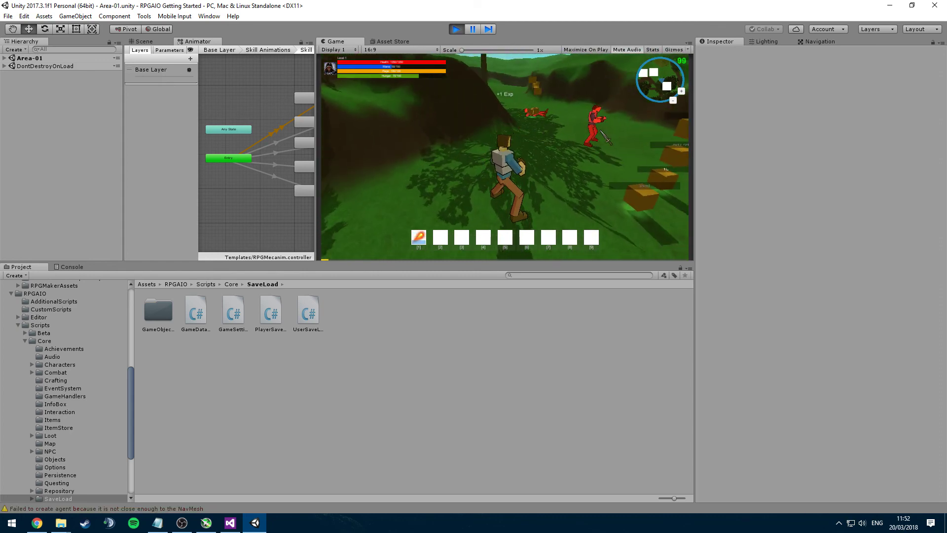
key(1)
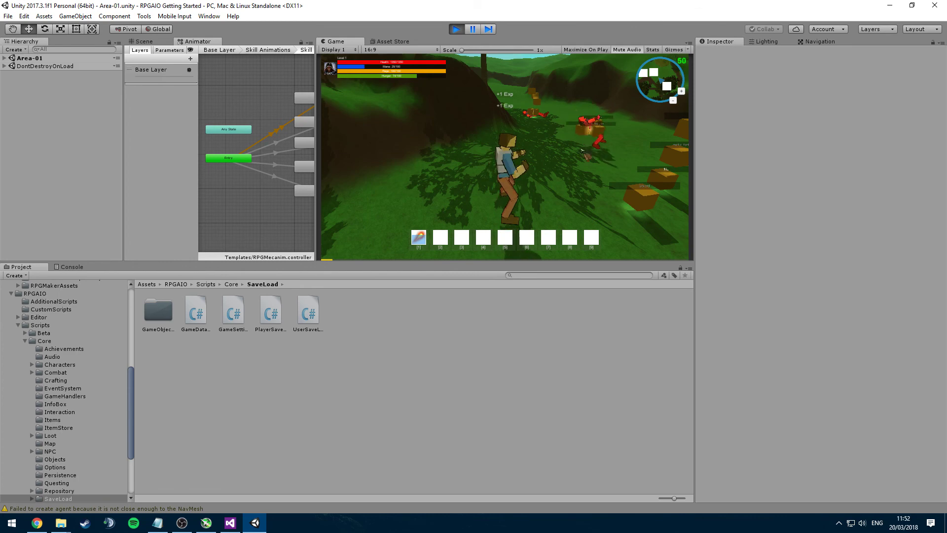
- Loot the two Audio Books and the Sword, then pause the game with Escape
right_drag(573, 165, 604, 156)
key(w)
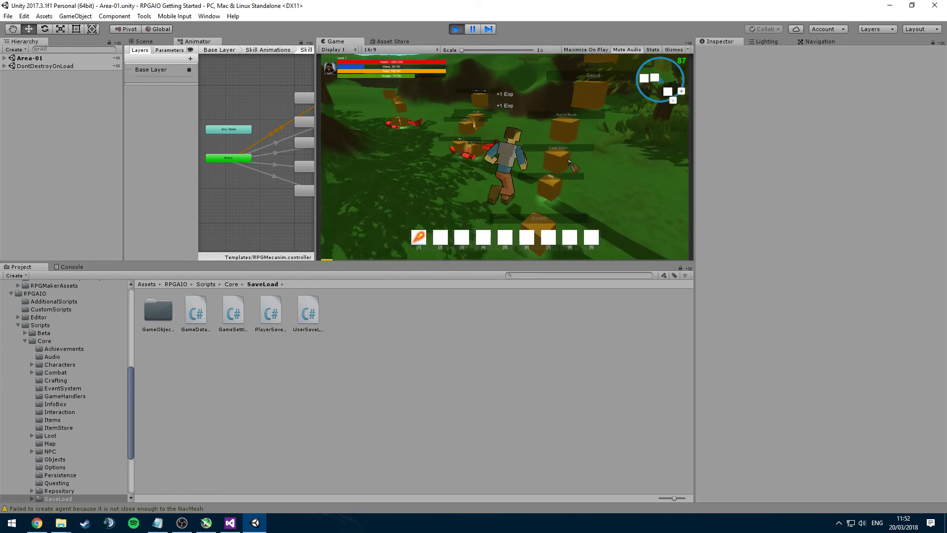
click(560, 126)
click(561, 126)
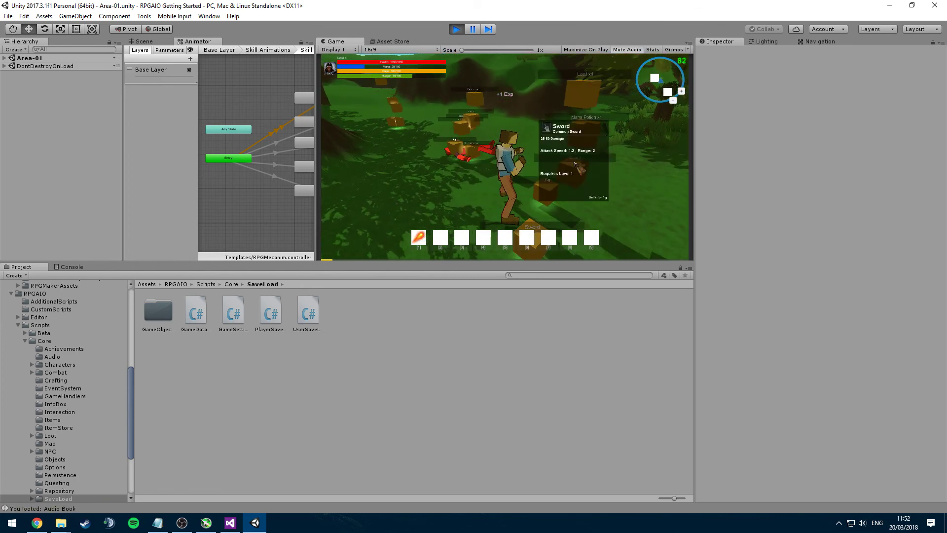
click(561, 128)
key(w)
right_drag(561, 127, 552, 150)
key(w)
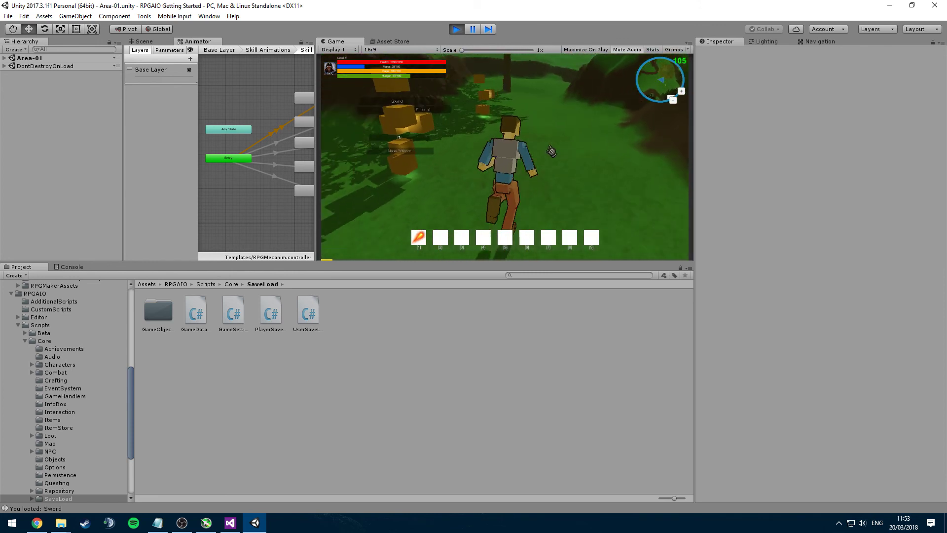
key(w)
key(Escape)
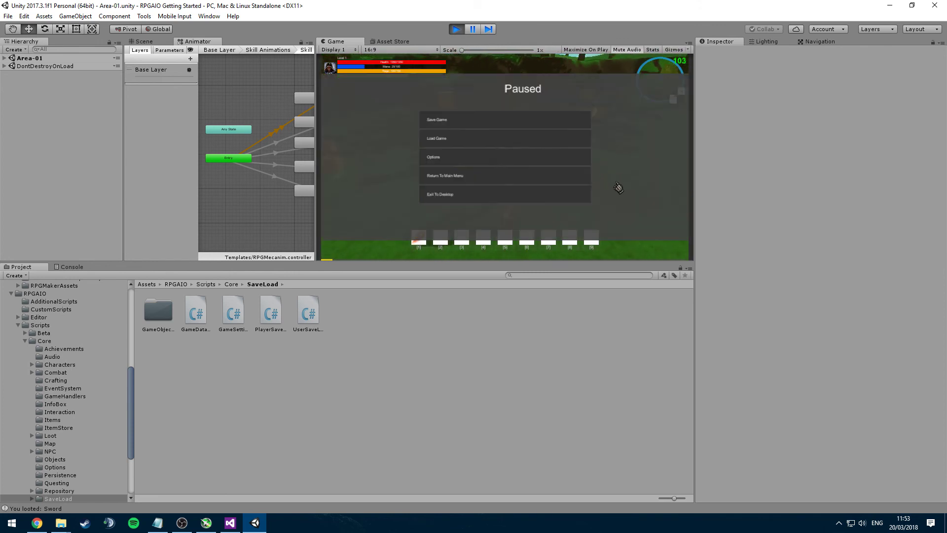
- Leave the game and bring up Fireball in RPG All In One's Combat > Skills list
click(461, 177)
click(145, 16)
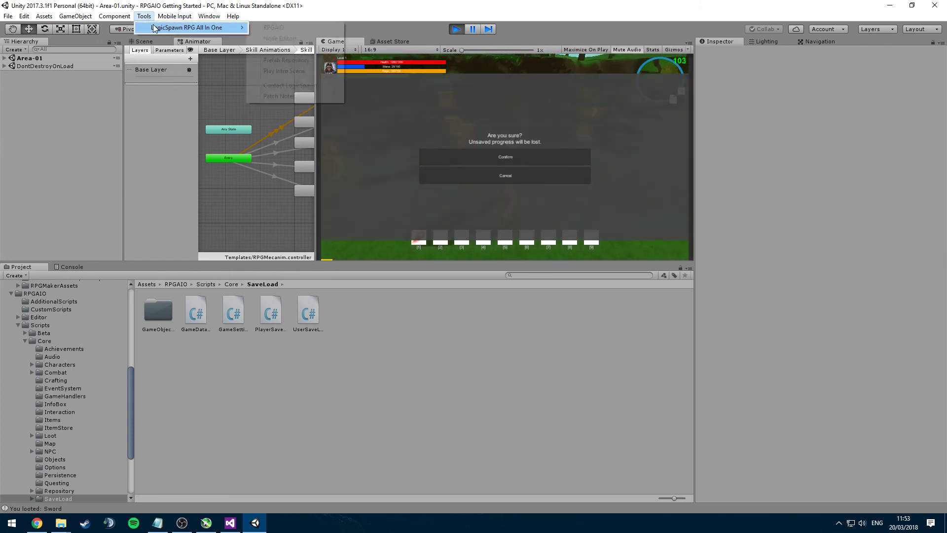
mouse_move(156, 29)
click(292, 29)
click(378, 128)
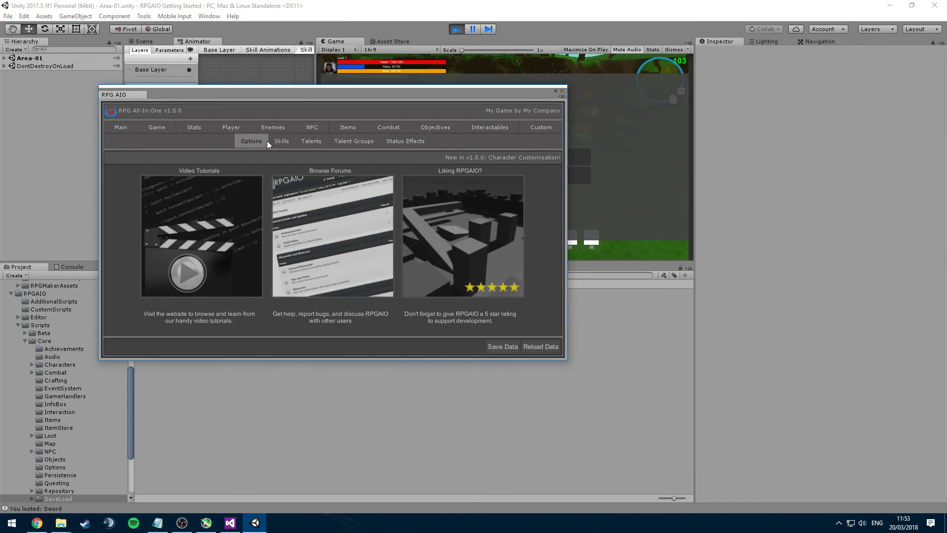
click(276, 141)
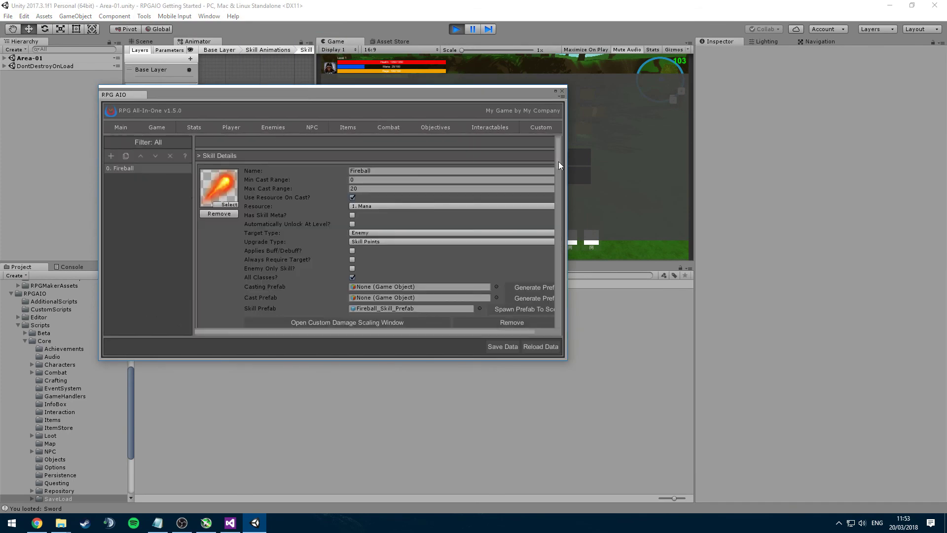
- Set Fireball's Total Cast Time to 2 and save the game data
drag(558, 161, 535, 229)
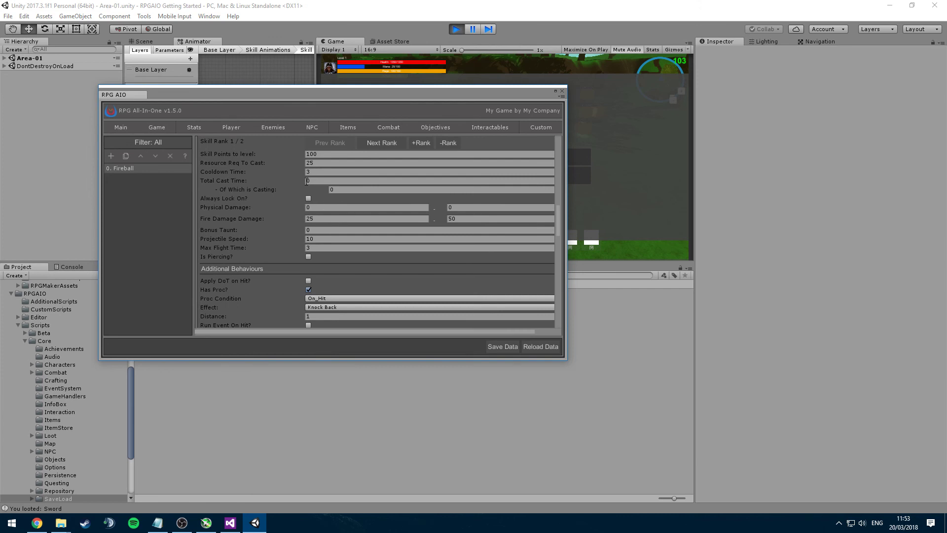
text(2)
click(352, 193)
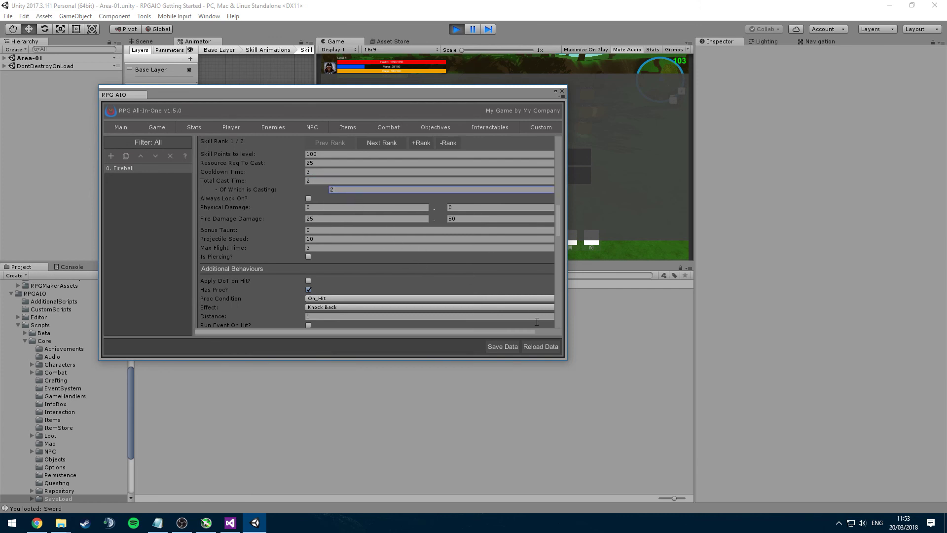
click(561, 91)
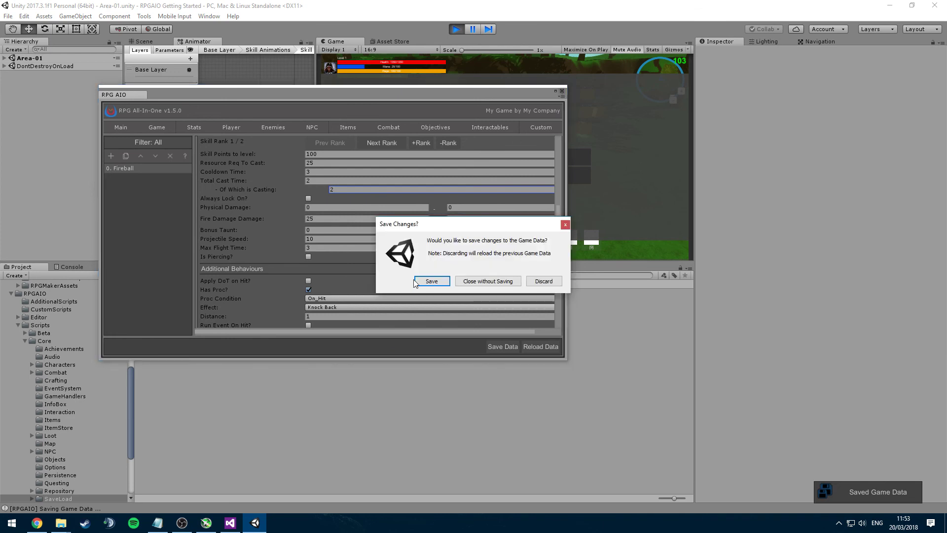
click(417, 281)
- Cast the 2-second Fireball at the red enemies and orbit the camera to watch the hit
key(1)
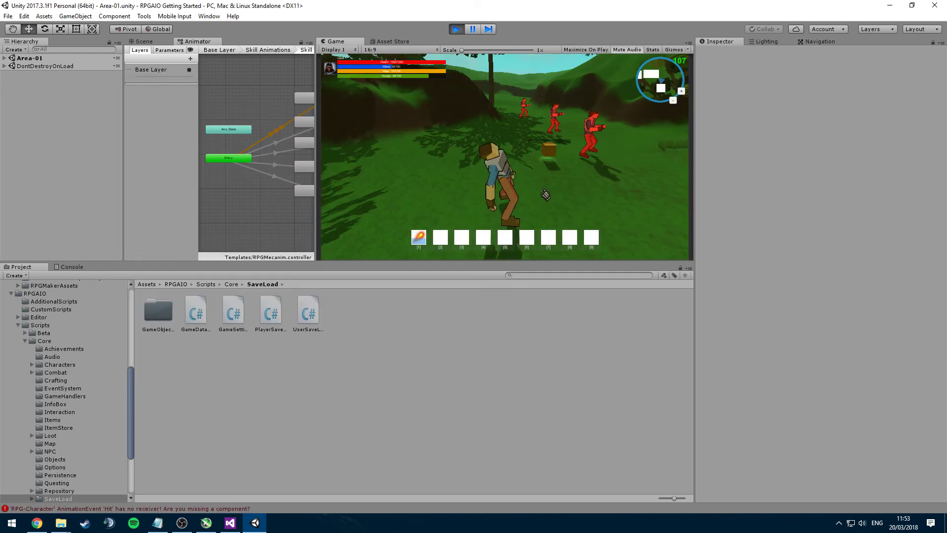
key(w)
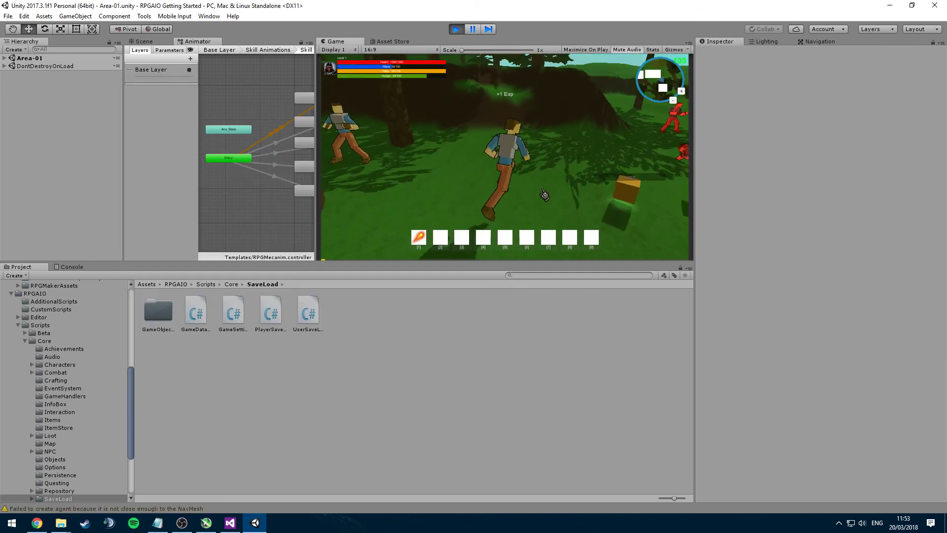
key(1)
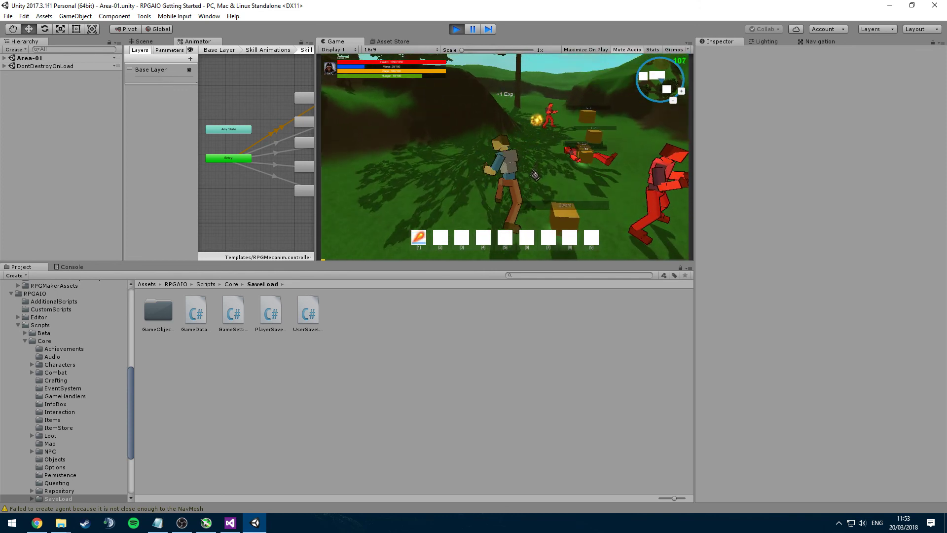
right_drag(536, 175, 617, 199)
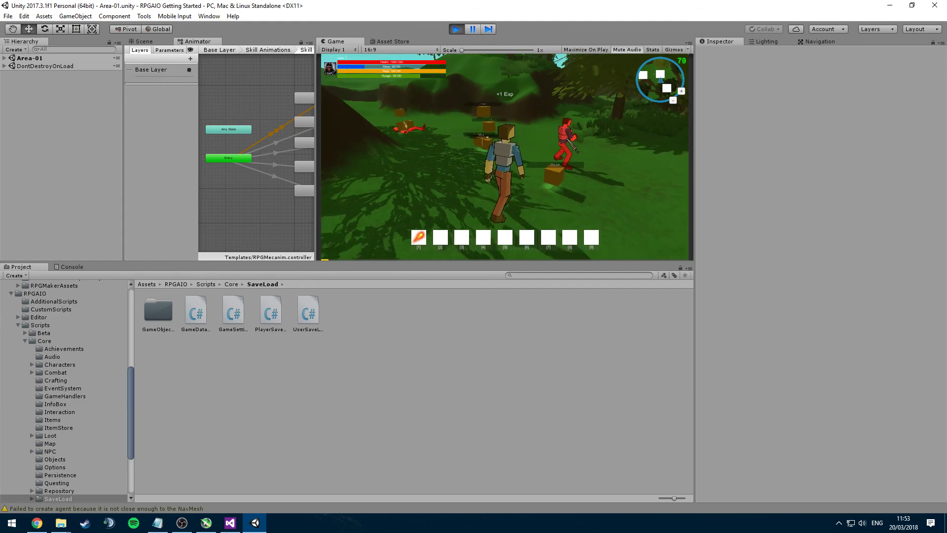